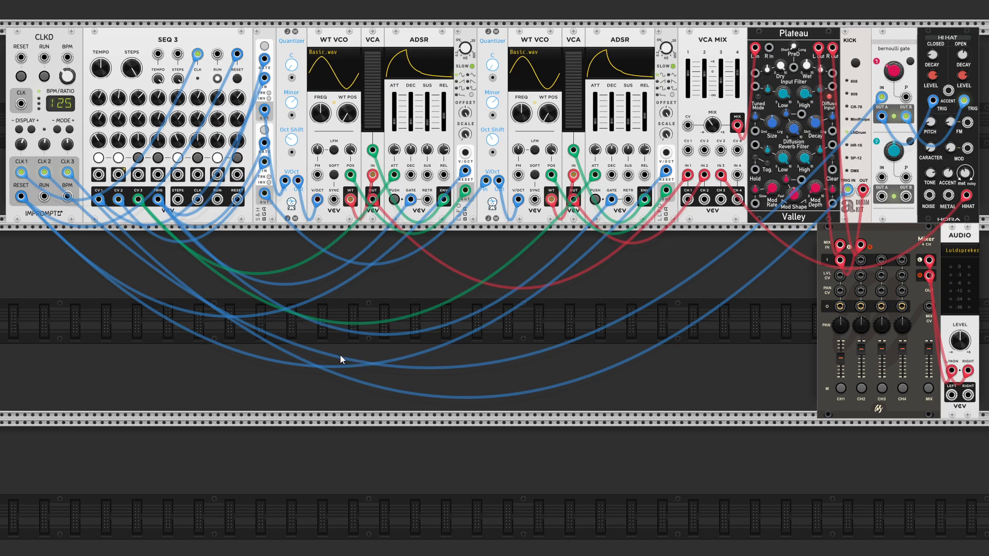
Move the Trigger Sequencer module into the second row, directly below CLKD and SEQ 3
{"action": "scroll", "coordinate": [341, 356], "scroll_direction": "down", "scroll_amount": 4}
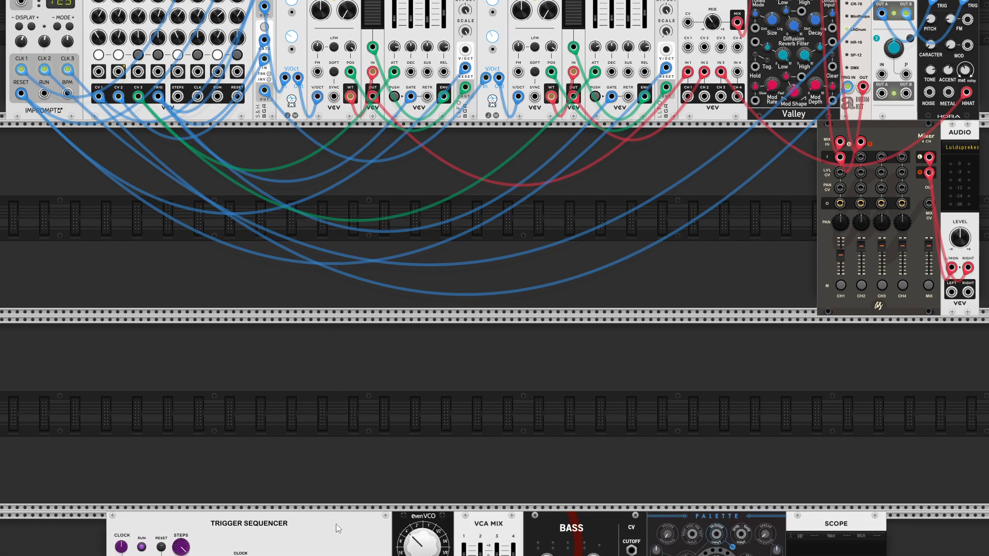
{"action": "left_click_drag", "start_coordinate": [336, 524], "coordinate": [236, 133]}
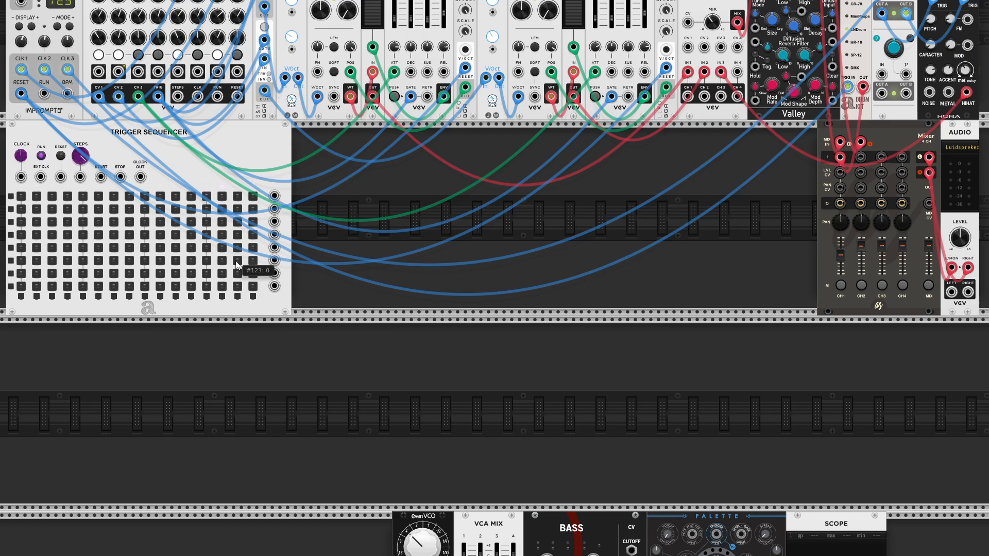
{"action": "scroll", "coordinate": [465, 409], "scroll_direction": "up", "scroll_amount": 4}
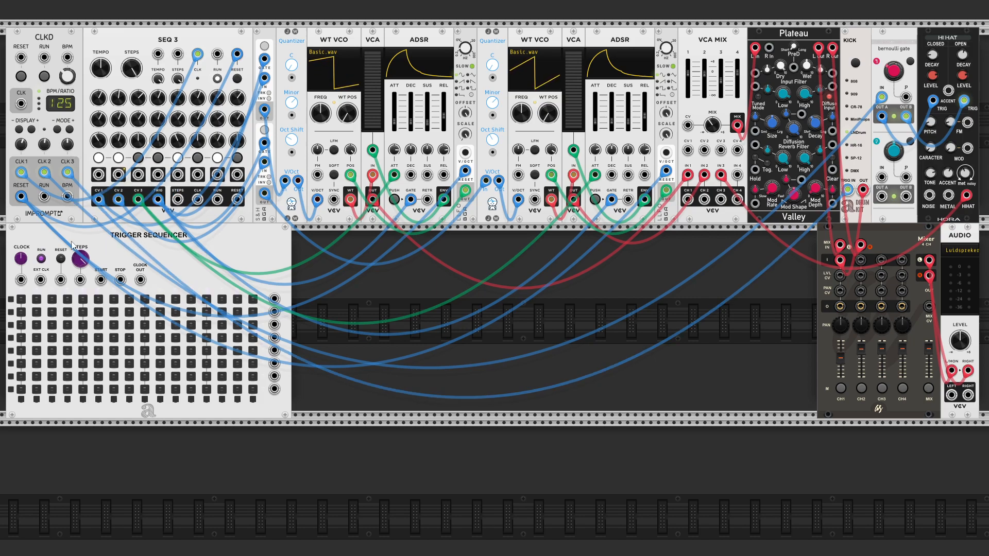
Patch the Trigger Sequencer's external clock input to CLKD's Clock 1 output and its reset input to CLKD's reset output with blue cables
{"action": "right_click", "coordinate": [41, 280]}
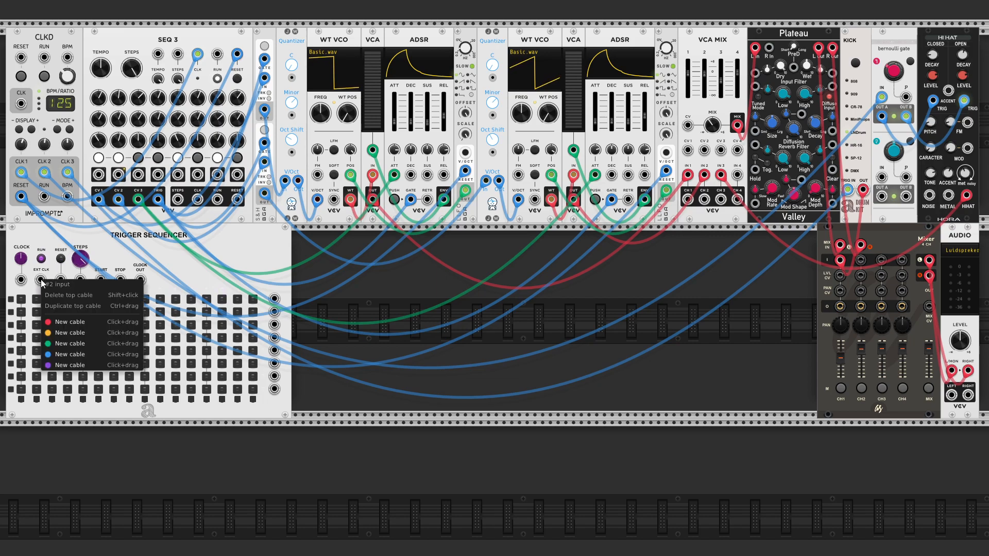
{"action": "left_click_drag", "start_coordinate": [61, 353], "coordinate": [20, 174]}
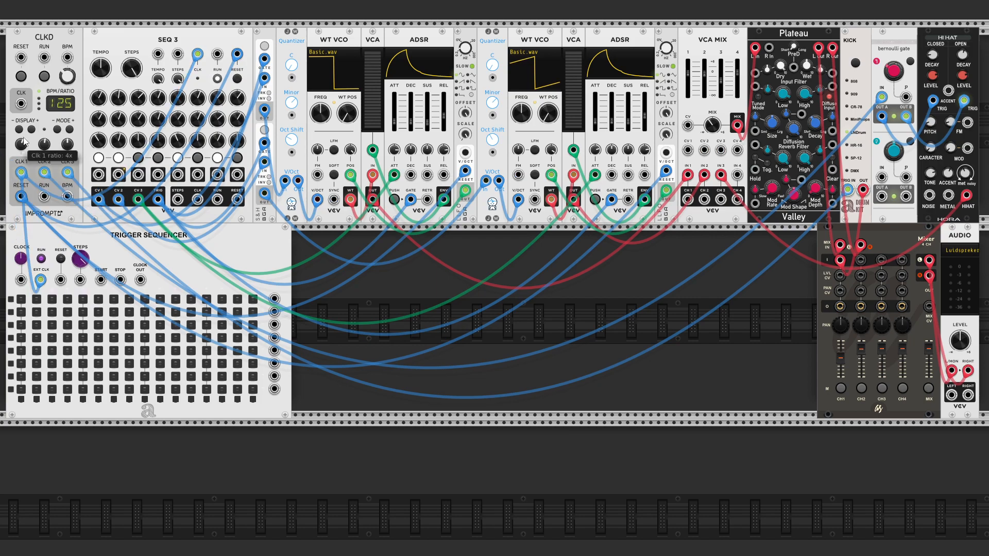
{"action": "left_click", "coordinate": [23, 140]}
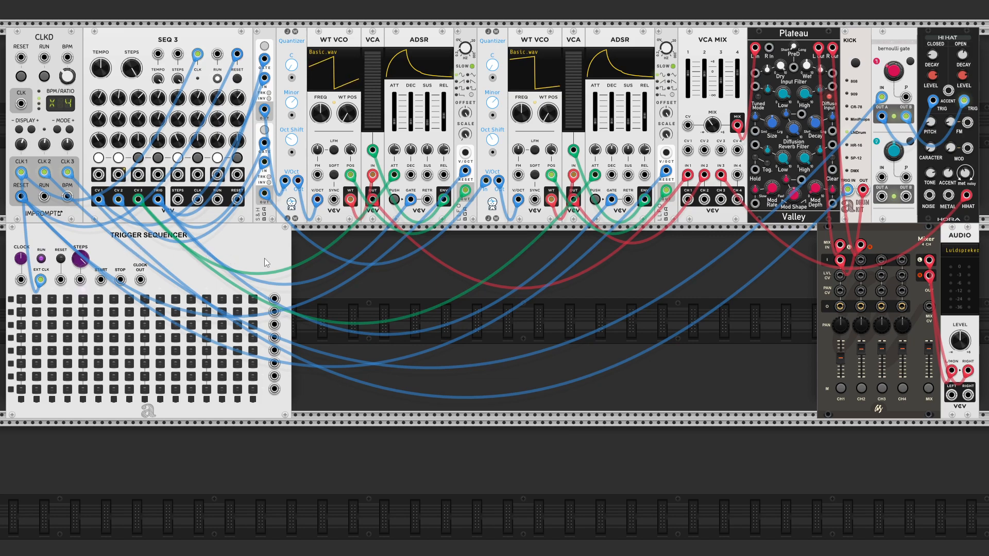
{"action": "right_click", "coordinate": [59, 280]}
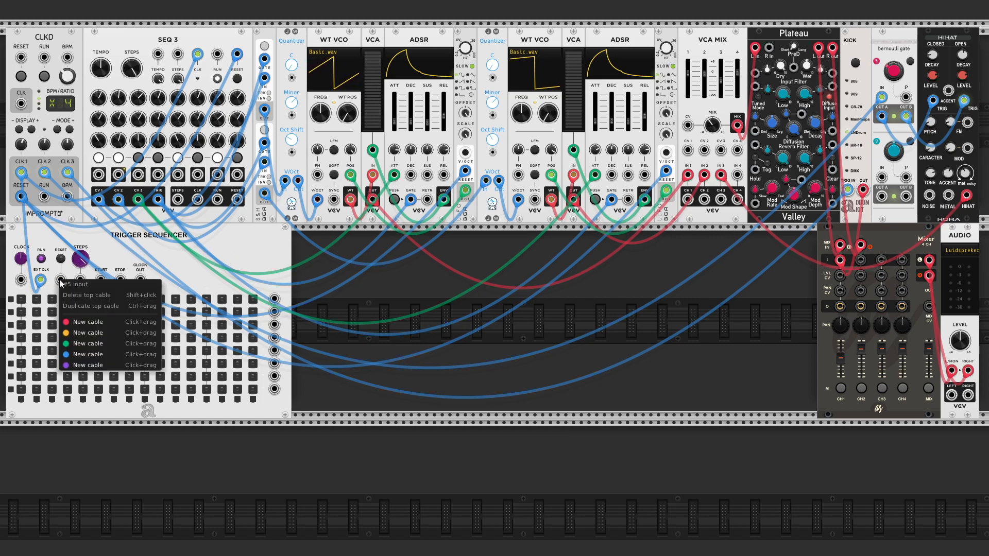
{"action": "left_click_drag", "start_coordinate": [76, 354], "coordinate": [21, 198]}
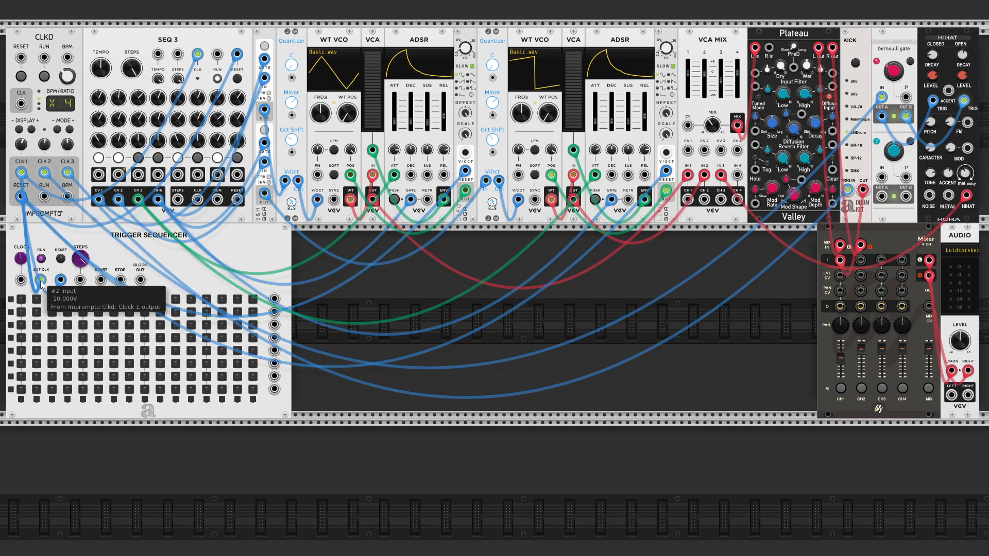
Activate steps 1, 5, 9 and 13 in the Trigger Sequencer's first row and move the kick trigger cable to that row's output
{"action": "left_click", "coordinate": [82, 299]}
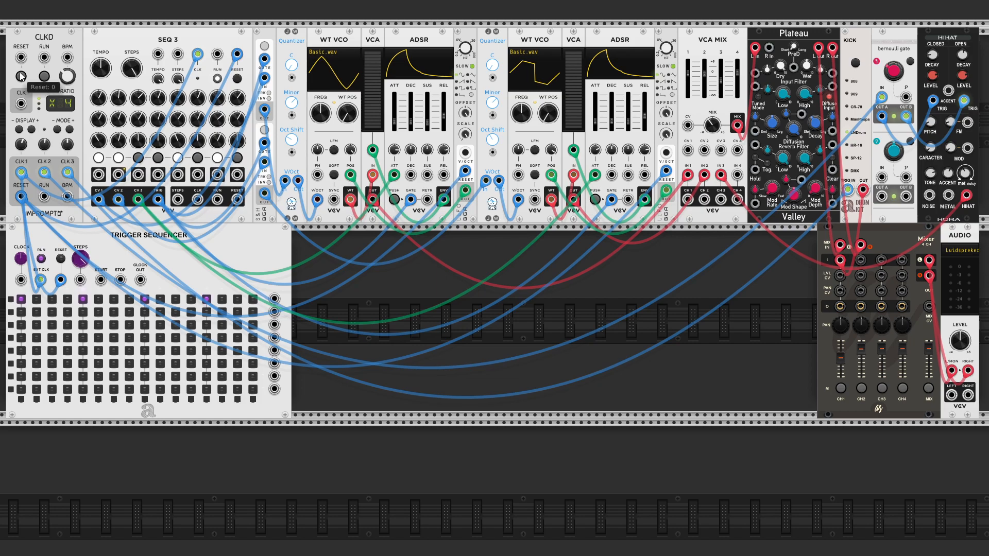
{"action": "left_click", "coordinate": [44, 77]}
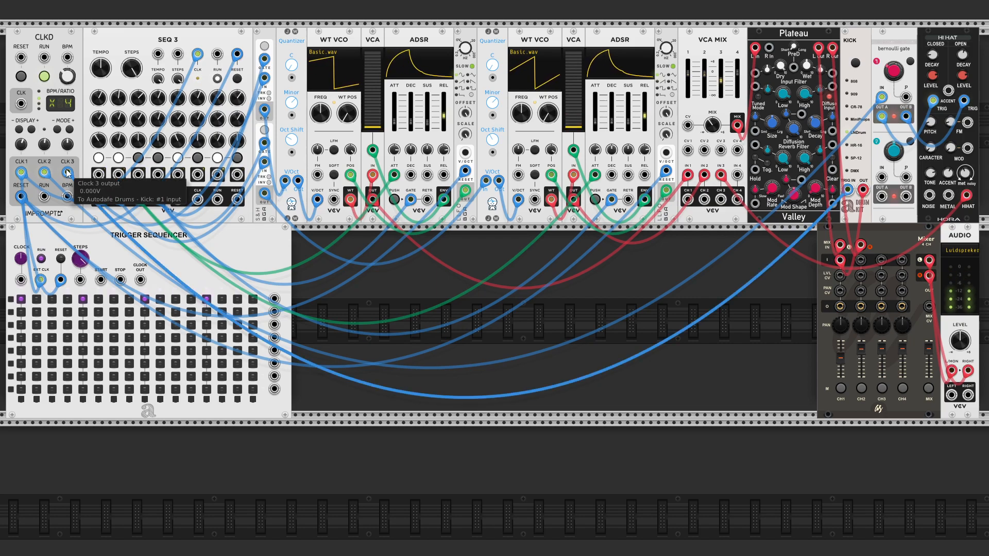
{"action": "left_click_drag", "start_coordinate": [67, 172], "coordinate": [274, 300]}
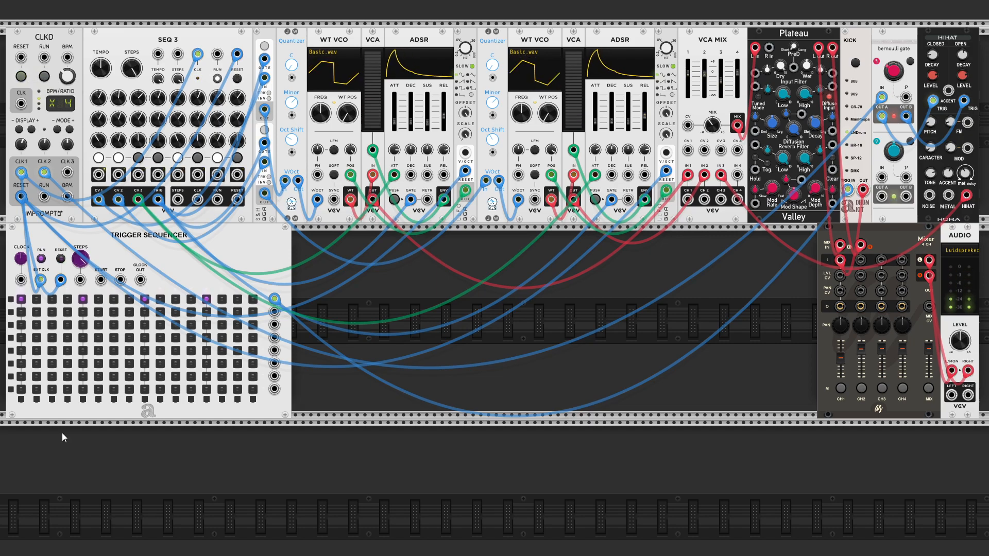
Activate steps 1, 5, 9 and 13 in the Trigger Sequencer's seventh row and steps 3, 7, 11 and 15 in the eighth row
{"action": "left_click", "coordinate": [21, 376]}
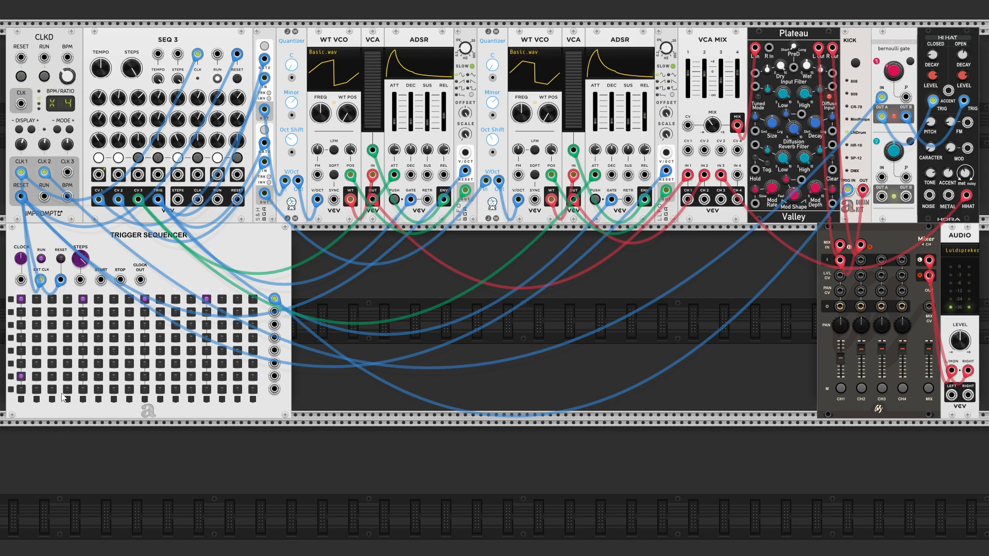
{"action": "left_click", "coordinate": [82, 376]}
{"action": "left_click", "coordinate": [53, 391]}
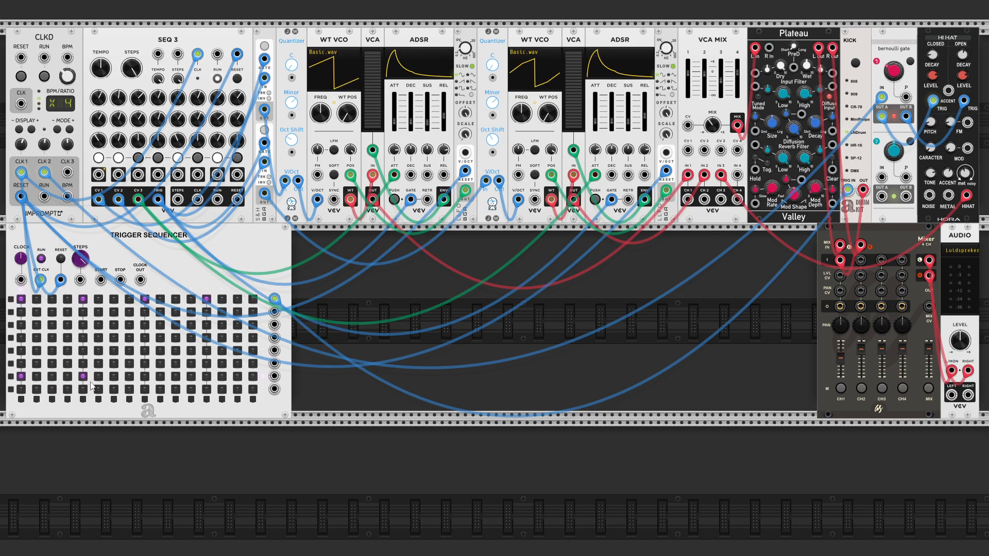
{"action": "left_click", "coordinate": [114, 390]}
{"action": "left_click", "coordinate": [145, 376]}
{"action": "left_click", "coordinate": [176, 389]}
{"action": "left_click", "coordinate": [206, 377]}
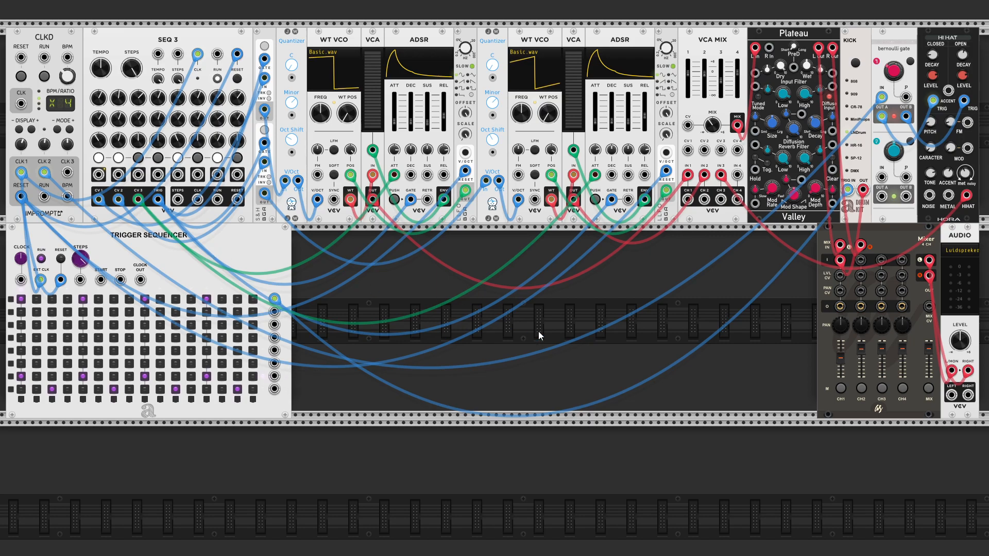
Move the closed and open hi-hat trigger cables to the Trigger Sequencer's seventh and eighth row outputs, and start the clock
{"action": "left_click_drag", "start_coordinate": [882, 117], "coordinate": [275, 376]}
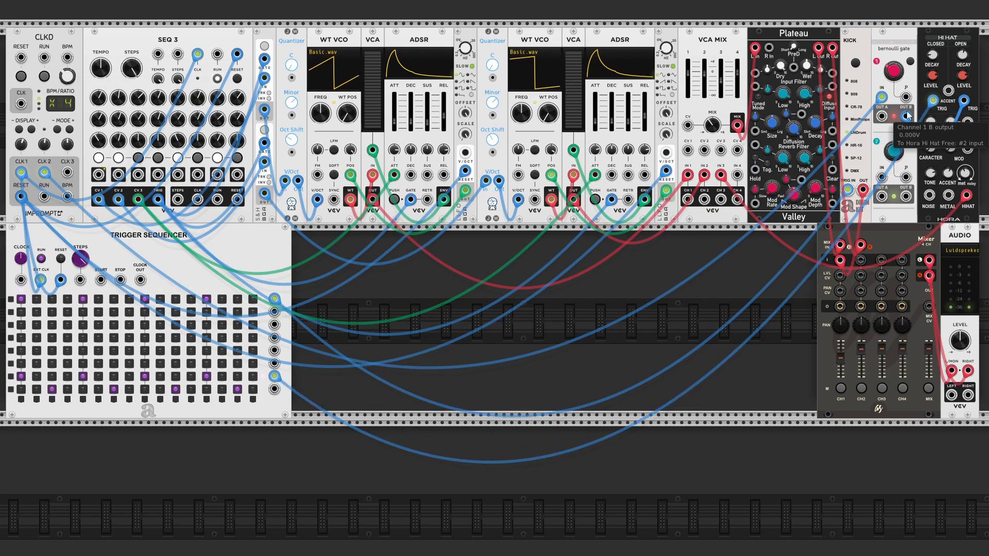
{"action": "left_click_drag", "start_coordinate": [906, 118], "coordinate": [274, 389]}
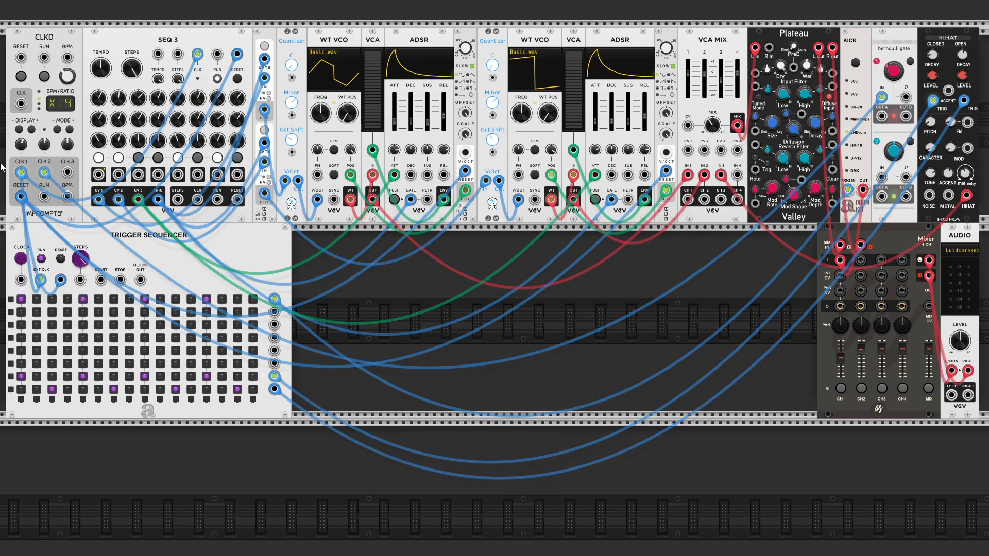
{"action": "left_click", "coordinate": [45, 76]}
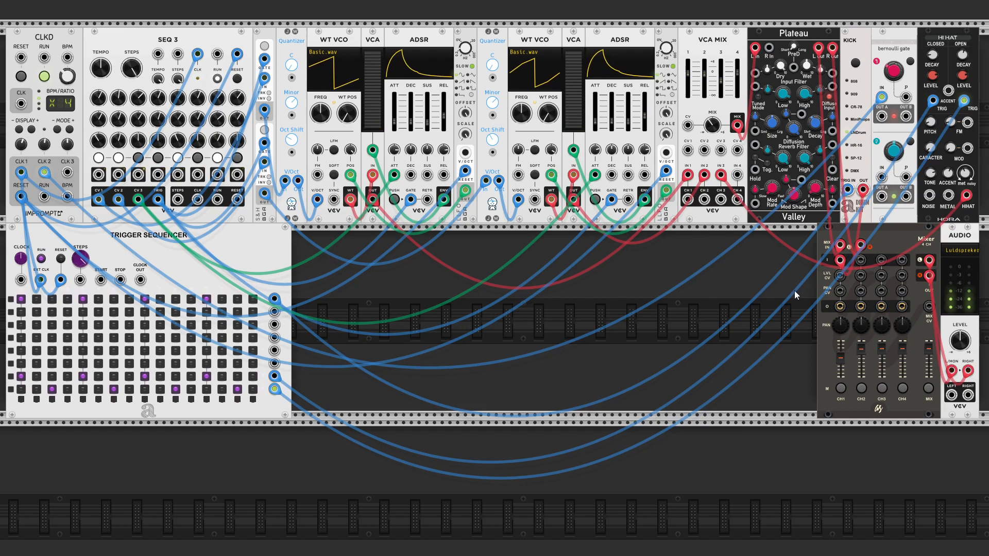
Unplug the clock cable from the Bernoulli gate's channel 1 input and lower the probability of both channels
{"action": "left_click_drag", "start_coordinate": [885, 99], "coordinate": [701, 282]}
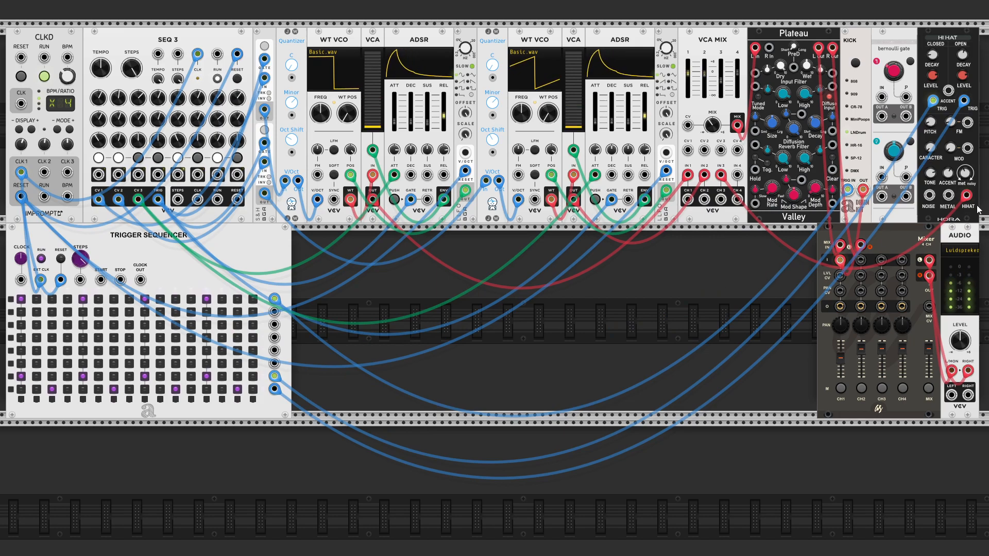
{"action": "mouse_move", "coordinate": [896, 71]}
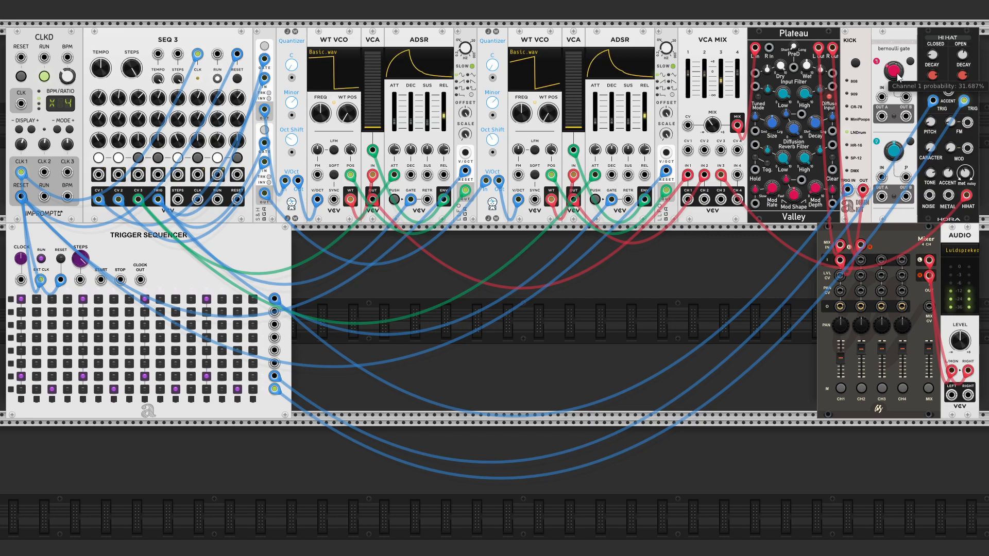
{"action": "mouse_move", "coordinate": [897, 76]}
{"action": "left_mouse_down"}
{"action": "mouse_move", "coordinate": [896, 64]}
{"action": "mouse_move", "coordinate": [898, 82]}
{"action": "left_mouse_up"}
{"action": "left_click_drag", "start_coordinate": [893, 150], "coordinate": [894, 158]}
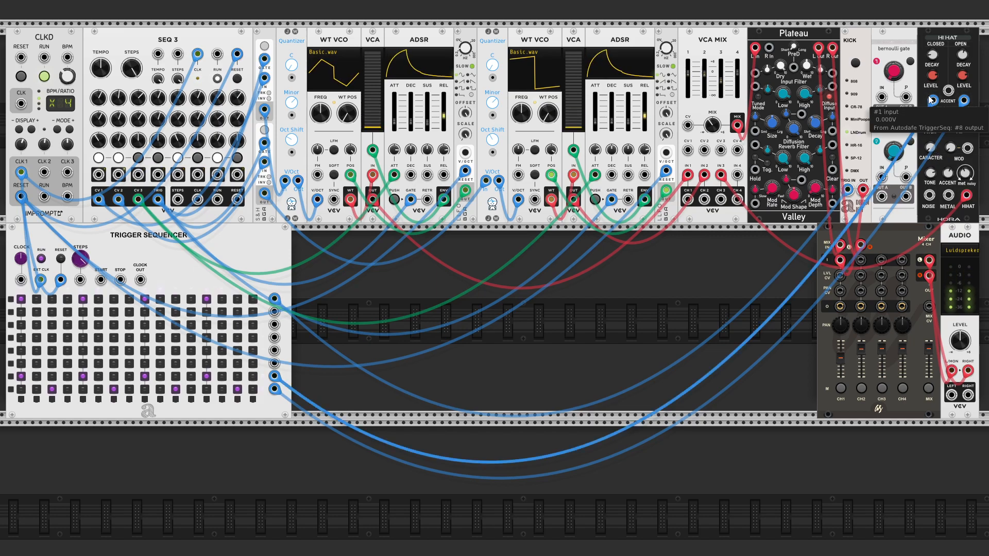
Route the seventh and eighth sequencer rows into Bernoulli channels 1 and 2, and patch their A outputs to the closed and open hi-hat triggers
{"action": "left_click_drag", "start_coordinate": [933, 100], "coordinate": [882, 97]}
{"action": "left_click_drag", "start_coordinate": [966, 100], "coordinate": [932, 101]}
{"action": "right_click", "coordinate": [882, 117]}
{"action": "right_click", "coordinate": [964, 102]}
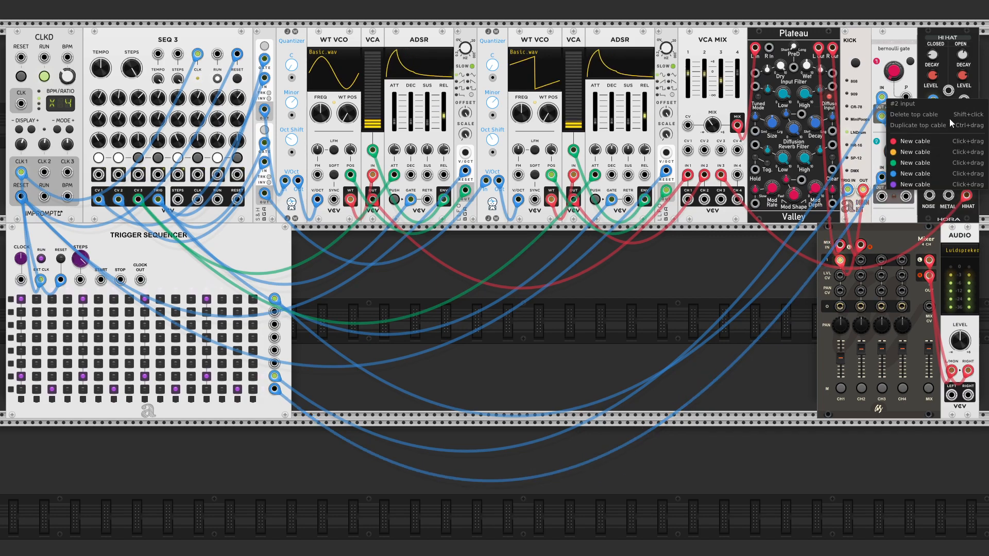
{"action": "left_click_drag", "start_coordinate": [900, 173], "coordinate": [882, 196]}
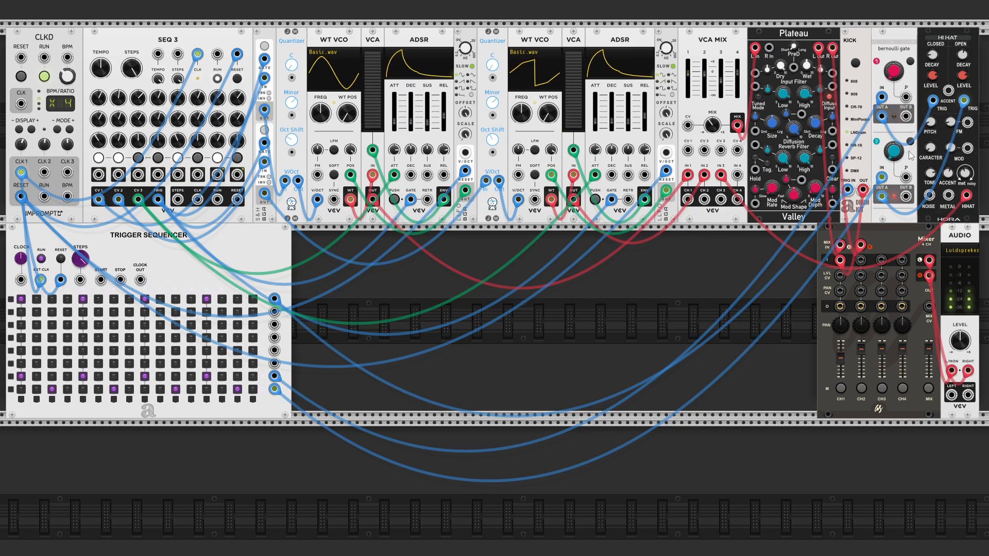
Adjust the Bernoulli gate's probabilities to about 59% for channel 2 and about 10% for channel 1
{"action": "mouse_move", "coordinate": [897, 155]}
{"action": "left_click_drag", "start_coordinate": [898, 155], "coordinate": [898, 151]}
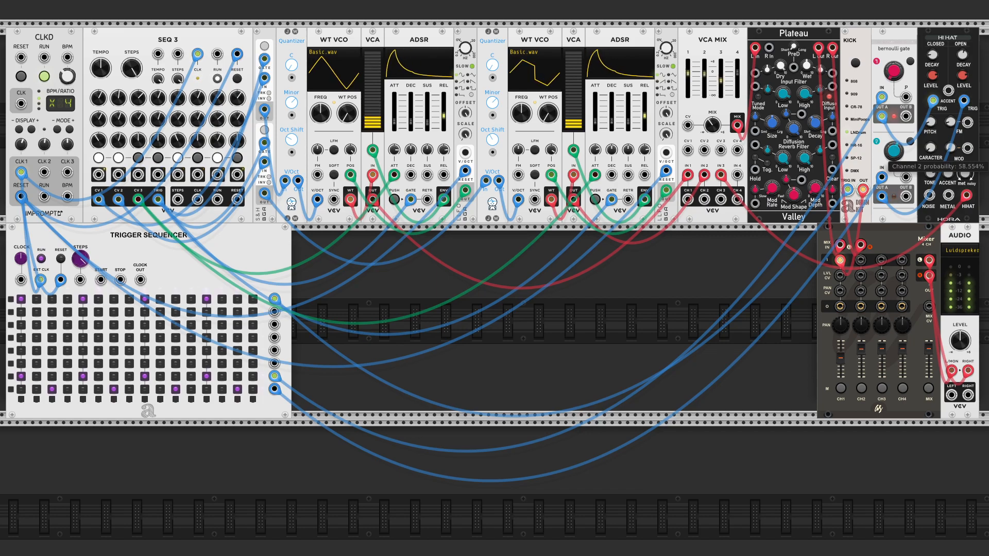
{"action": "mouse_move", "coordinate": [897, 86]}
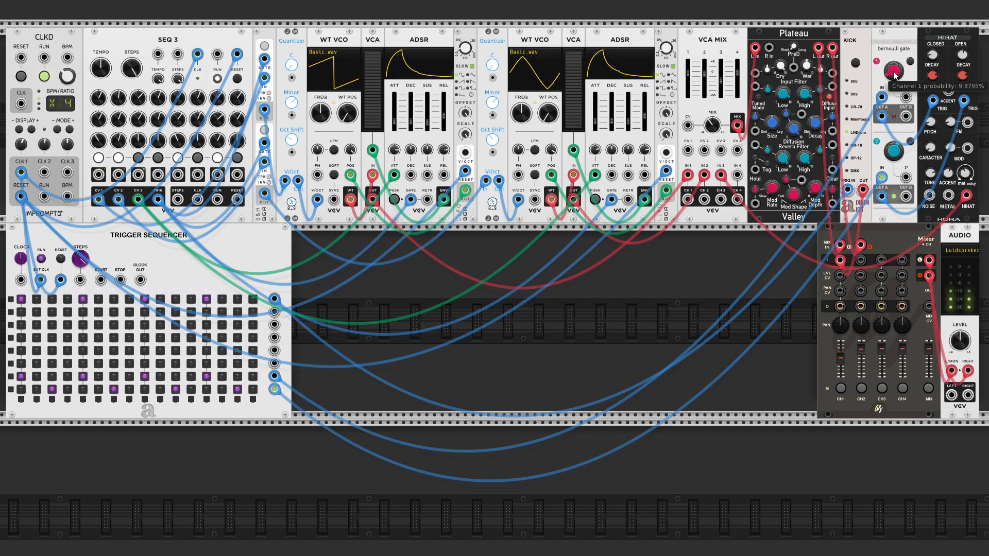
{"action": "mouse_move", "coordinate": [890, 158]}
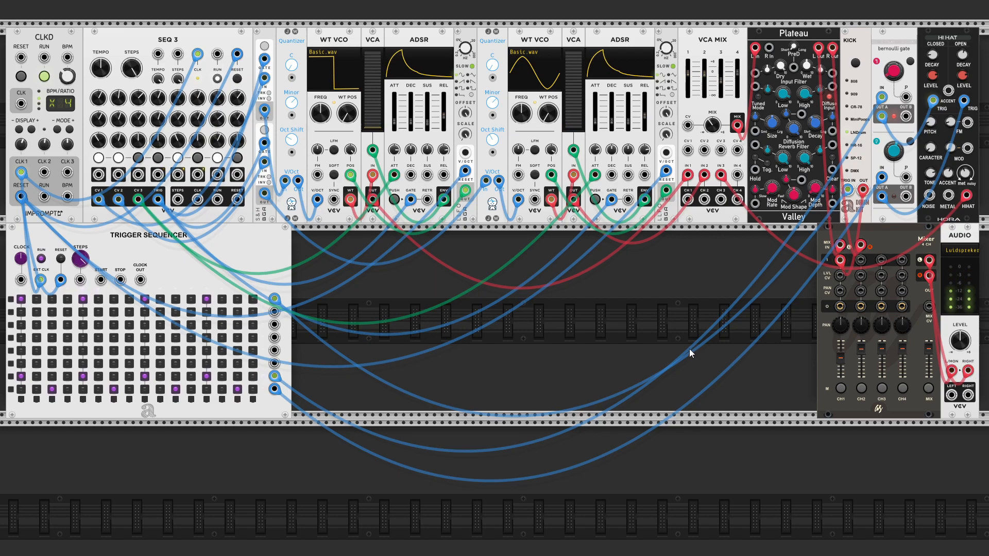
Stop the CLKD clock and reset it
{"action": "left_click", "coordinate": [44, 76]}
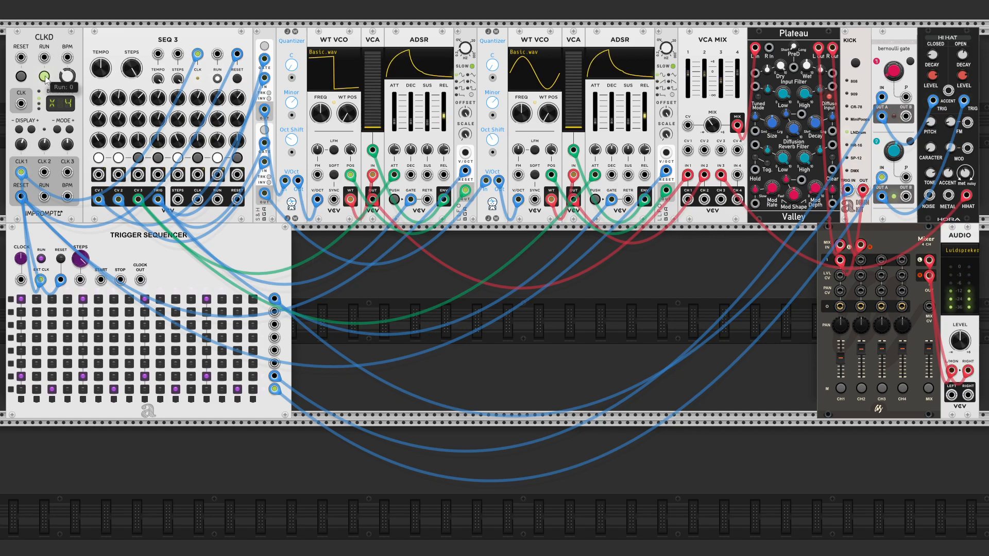
{"action": "left_click", "coordinate": [44, 76]}
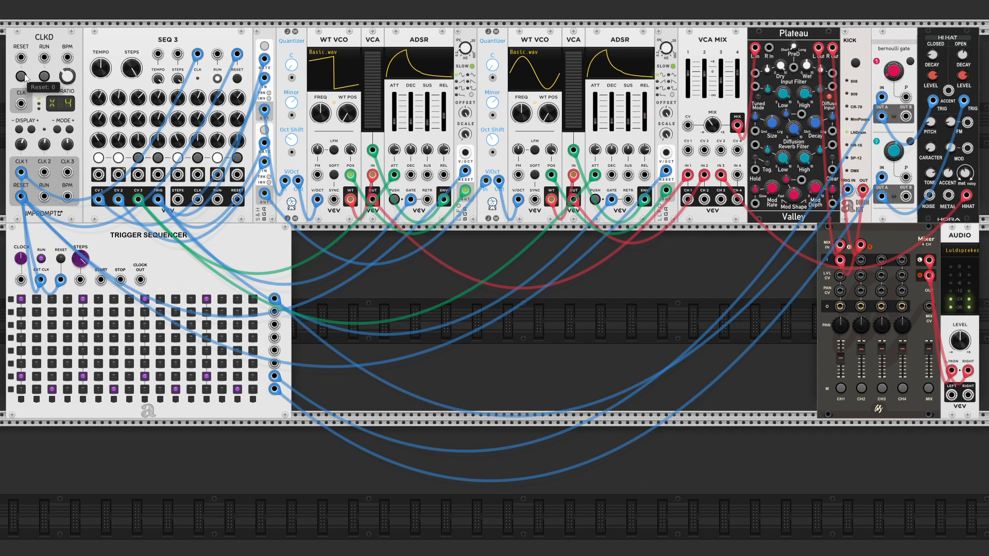
{"action": "left_click", "coordinate": [21, 76]}
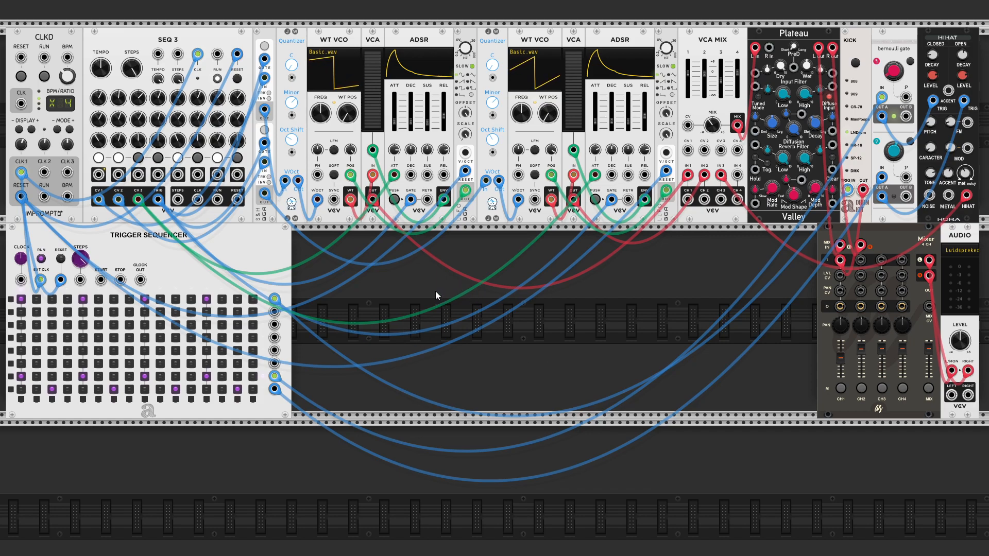
Move the EvenVCO and the spare VCA MIX into the second row, side by side after the Trigger Sequencer
{"action": "mouse_move", "coordinate": [345, 118]}
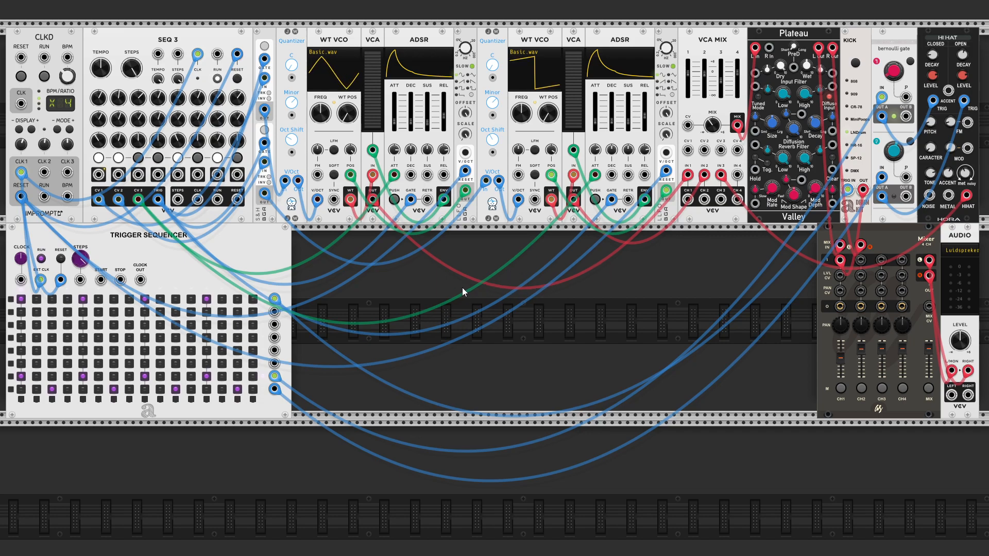
{"action": "scroll", "coordinate": [462, 287], "scroll_direction": "down", "scroll_amount": 5}
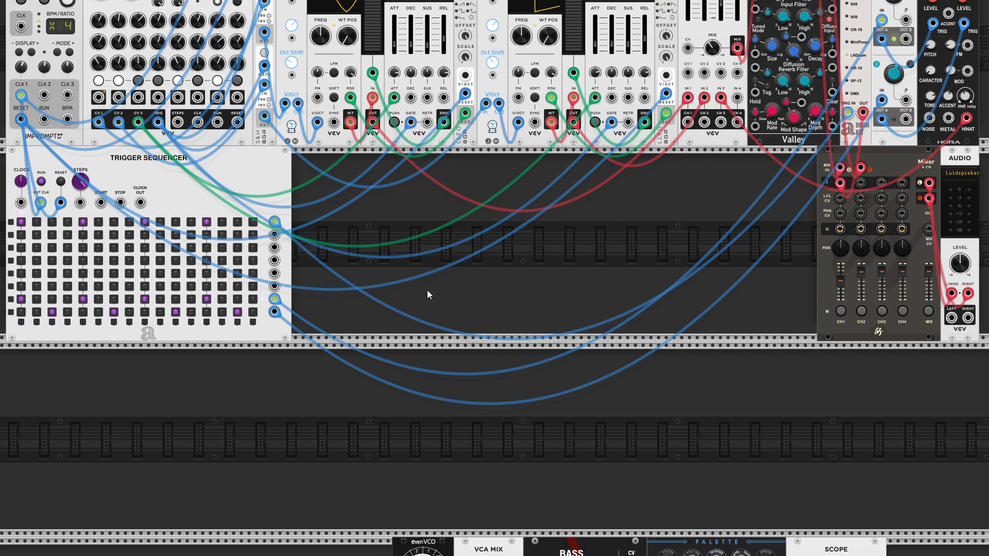
{"action": "left_click_drag", "start_coordinate": [451, 498], "coordinate": [349, 107]}
{"action": "left_click_drag", "start_coordinate": [509, 496], "coordinate": [407, 106]}
{"action": "scroll", "coordinate": [587, 436], "scroll_direction": "up", "scroll_amount": 4}
{"action": "scroll", "coordinate": [586, 431], "scroll_direction": "up", "scroll_amount": 1}
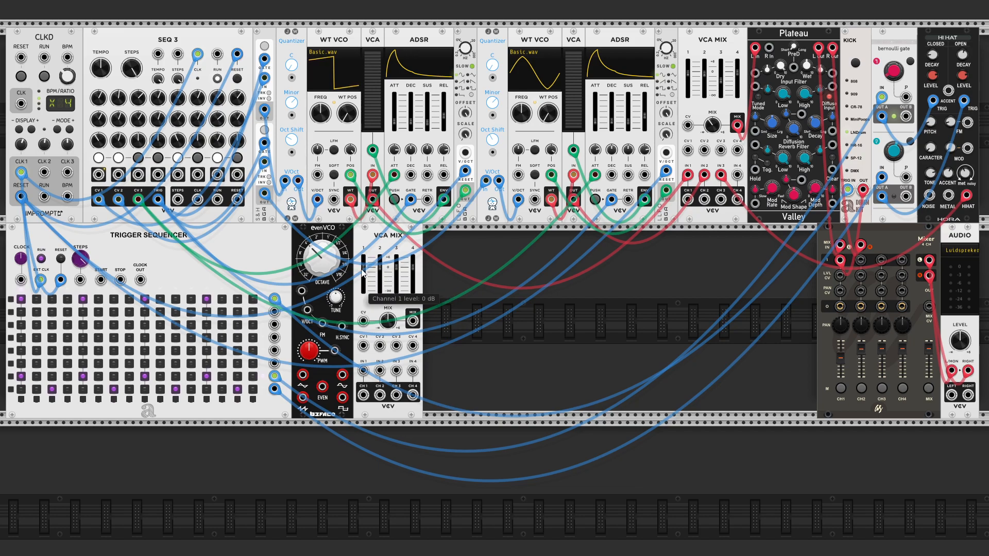
Try out the channel 1 level fader on the second-row VCA MIX, lowering it to about -9.7 dB and raising it again
{"action": "left_click_drag", "start_coordinate": [364, 271], "coordinate": [364, 276]}
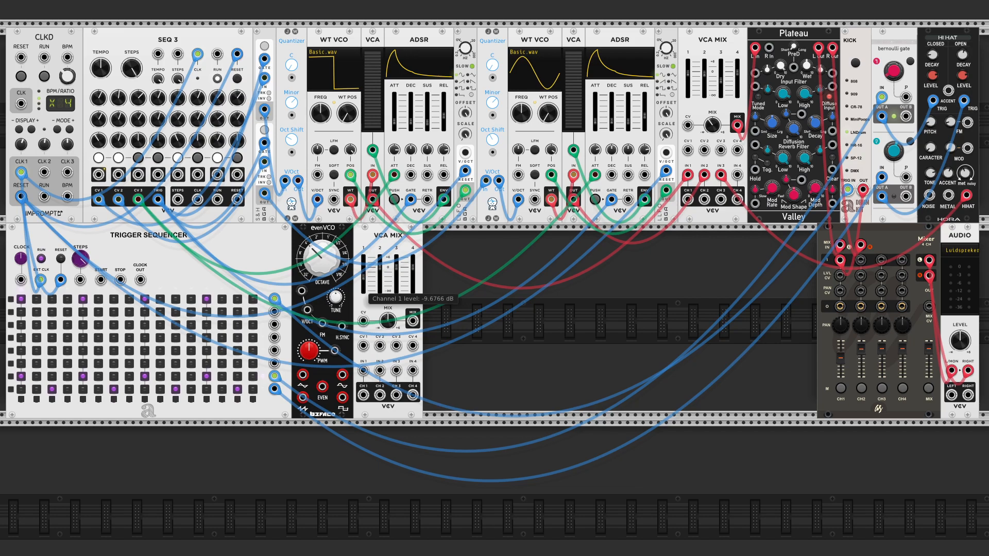
{"action": "left_click_drag", "start_coordinate": [364, 276], "coordinate": [364, 278]}
{"action": "left_click_drag", "start_coordinate": [364, 268], "coordinate": [364, 267]}
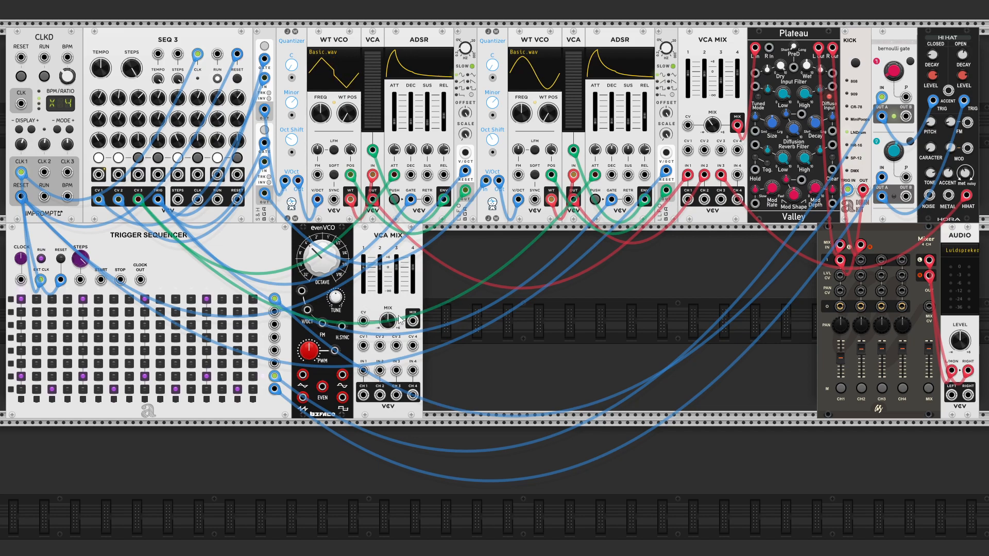
Patch the second-row VCA MIX's channel 1 CV input to the signal output of the module beside the first ADSR with a green cable
{"action": "right_click", "coordinate": [362, 345]}
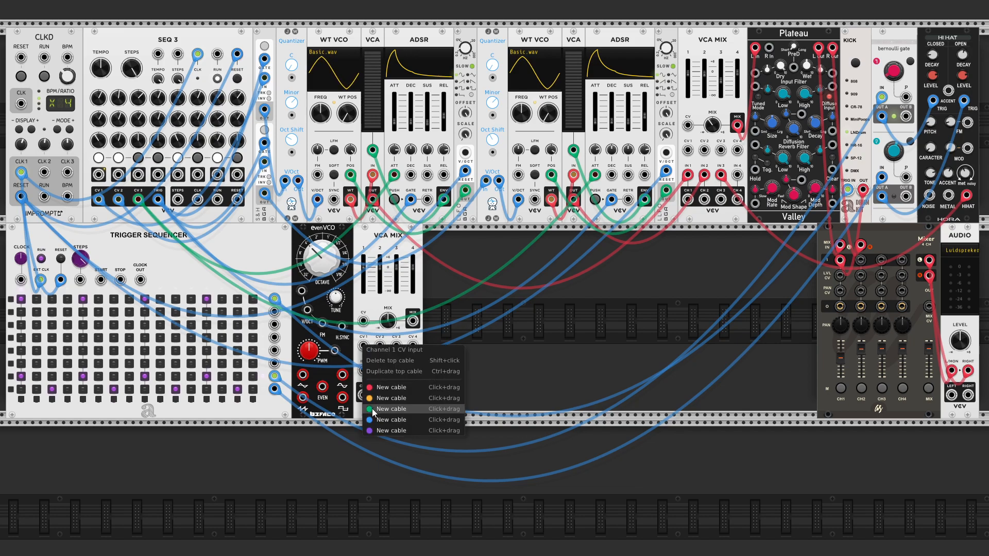
{"action": "left_click_drag", "start_coordinate": [373, 411], "coordinate": [466, 190]}
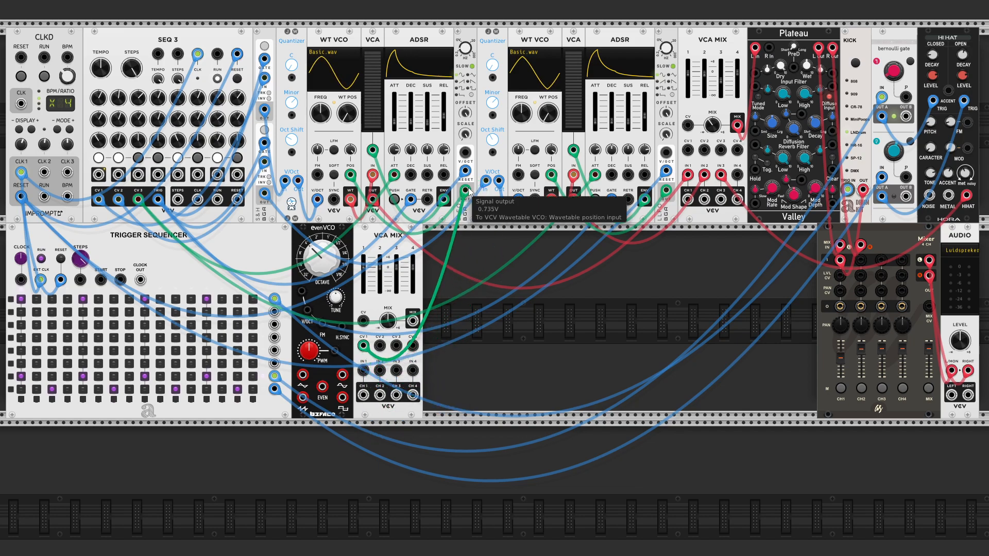
Patch the second-row VCA MIX's channel 2 CV input to the signal output of the LLFO beside the second ADSR with a green cable
{"action": "right_click", "coordinate": [380, 346]}
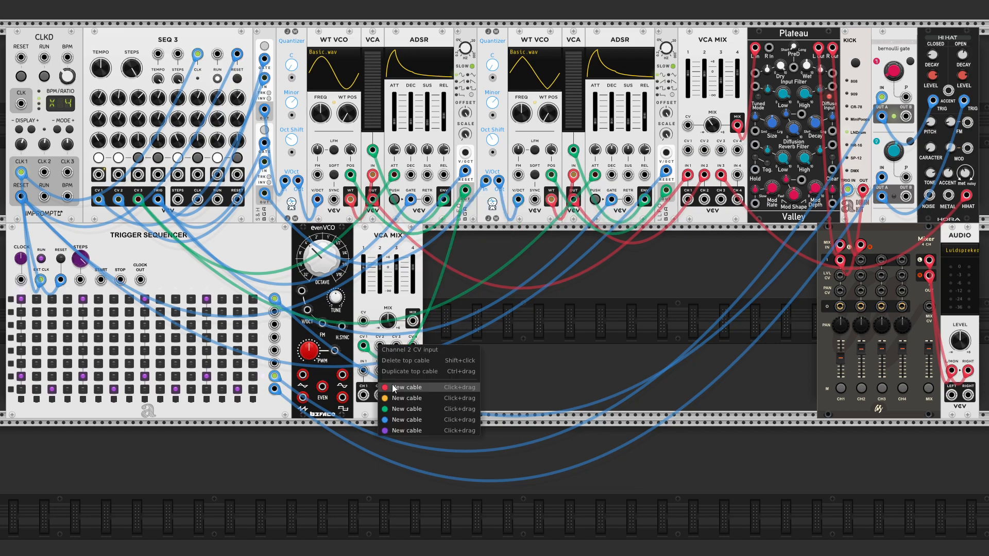
{"action": "left_click", "coordinate": [395, 410]}
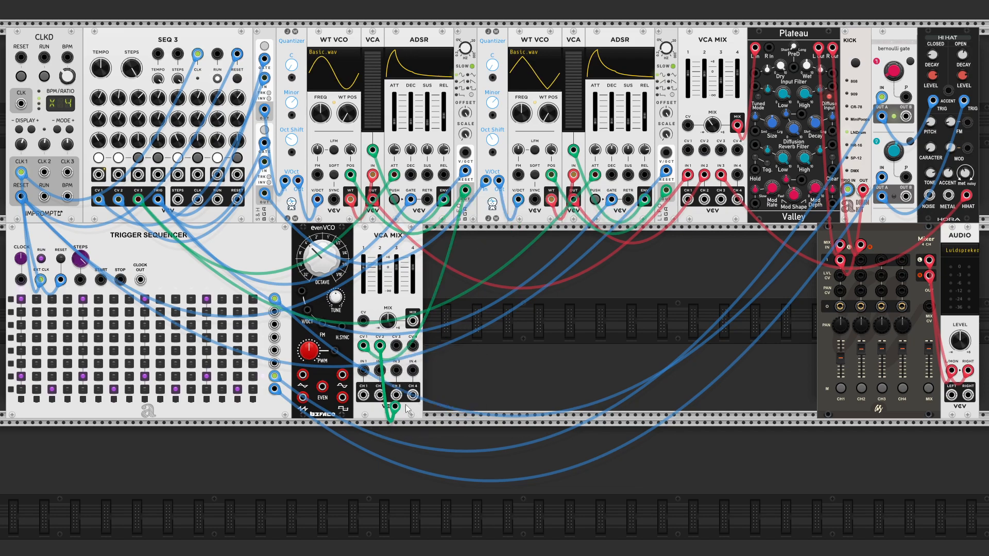
{"action": "left_click", "coordinate": [666, 192]}
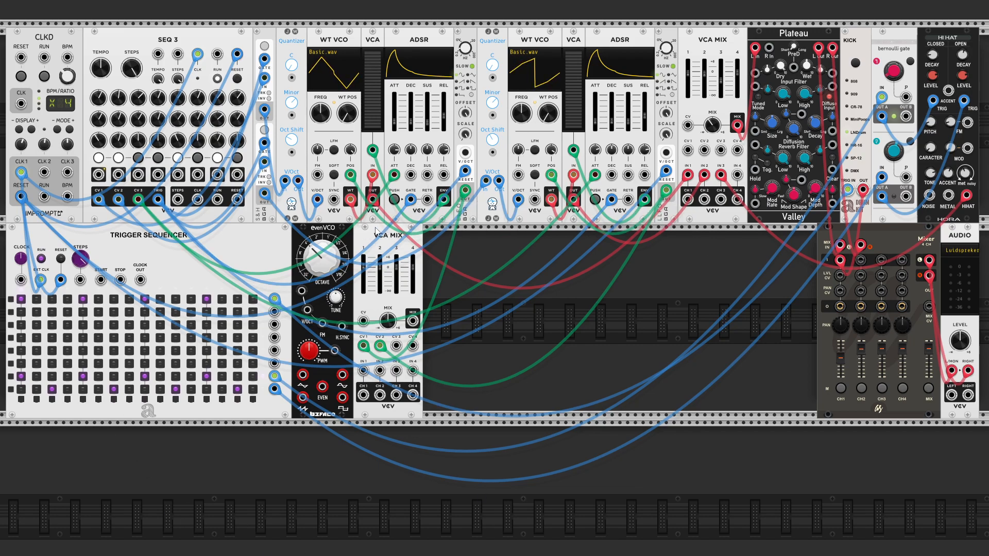
Shift the second-row EvenVCO and VCA MIX away from the Trigger Sequencer and place a duplicate of the first Quantizer directly before the EvenVCO
{"action": "left_click_drag", "start_coordinate": [378, 233], "coordinate": [431, 233]}
{"action": "left_click_drag", "start_coordinate": [343, 226], "coordinate": [396, 225]}
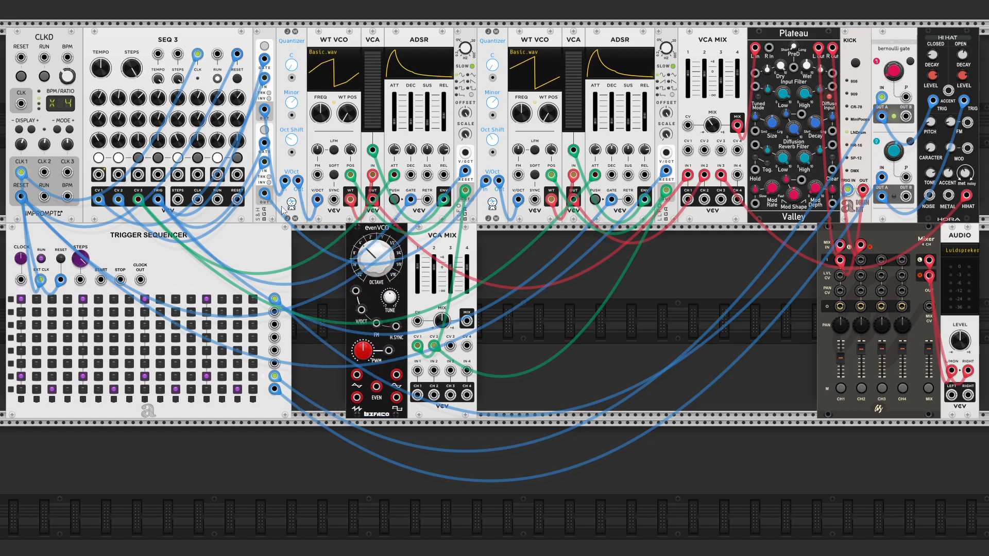
{"action": "right_click", "coordinate": [288, 207]}
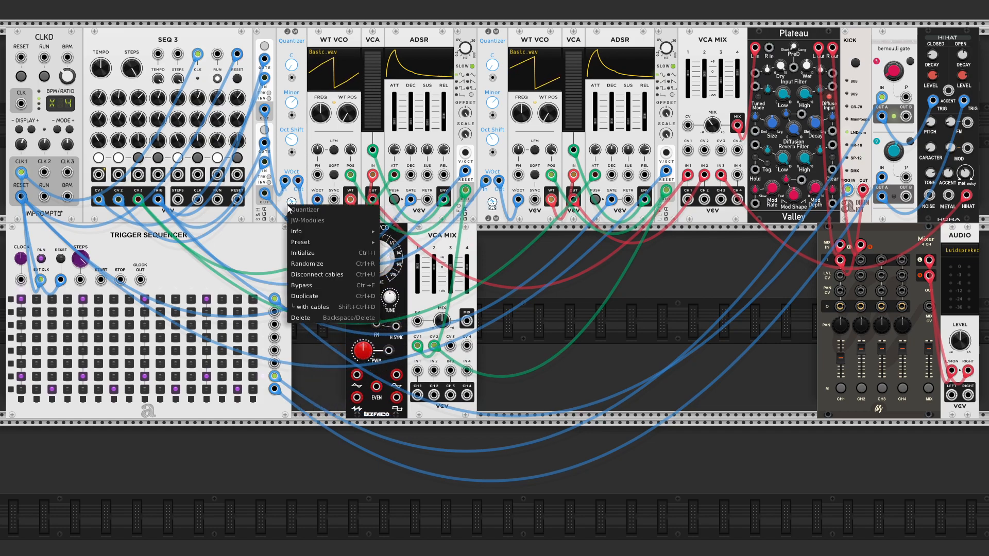
{"action": "left_click", "coordinate": [318, 294]}
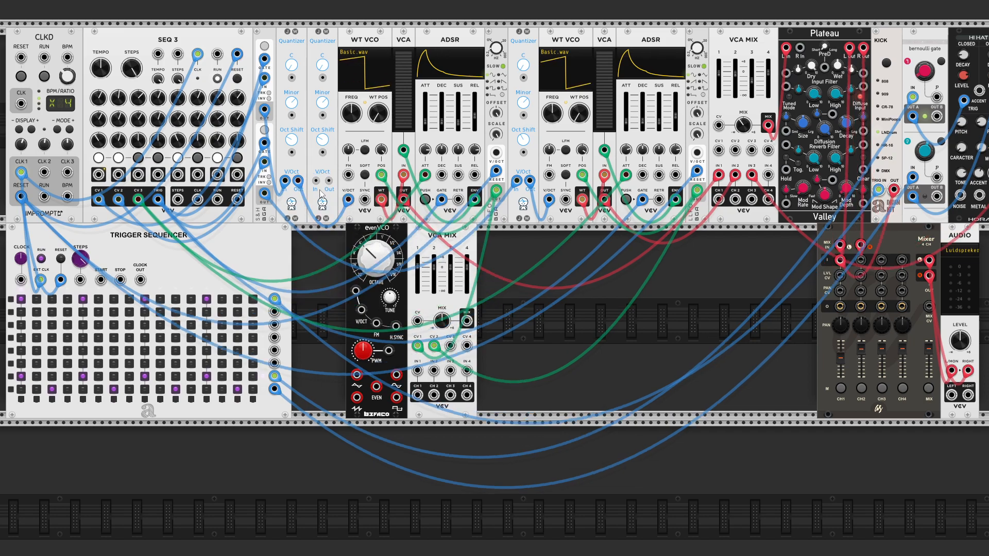
{"action": "left_click_drag", "start_coordinate": [318, 208], "coordinate": [325, 251]}
{"action": "left_click_drag", "start_coordinate": [432, 228], "coordinate": [353, 235]}
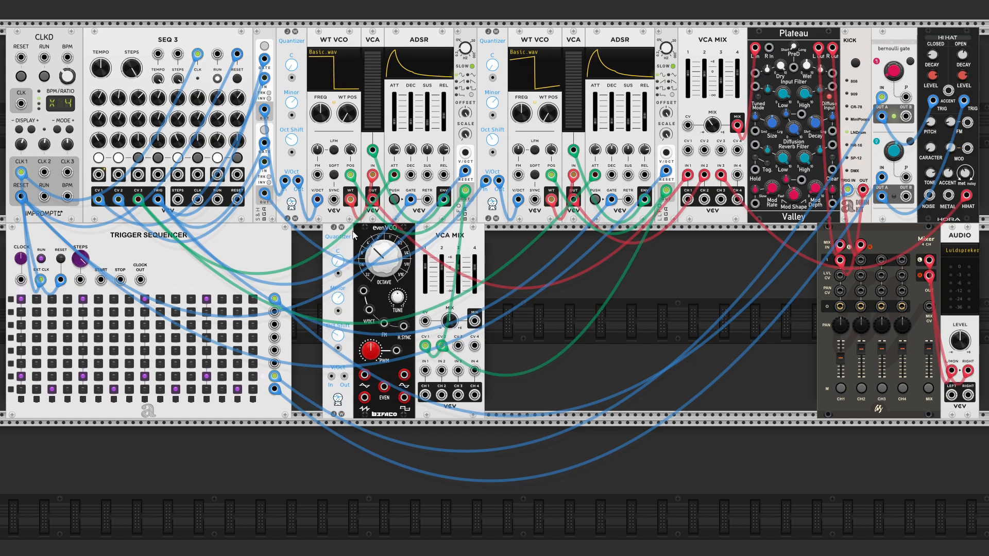
Duplicate the S&H module and fit the copy between the Trigger Sequencer and the second-row Quantizer, closing up the modules after it
{"action": "right_click", "coordinate": [268, 218]}
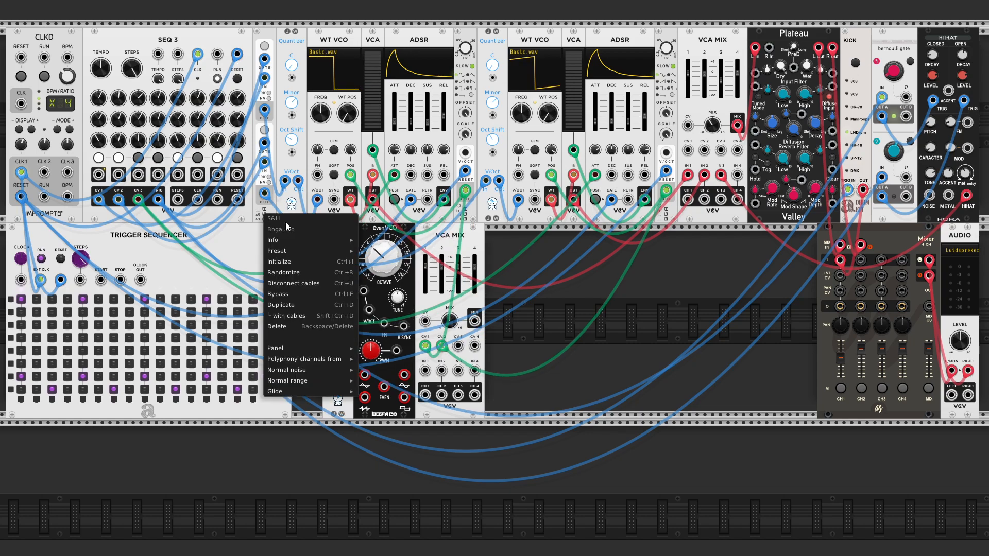
{"action": "left_click", "coordinate": [299, 304]}
{"action": "left_click_drag", "start_coordinate": [336, 233], "coordinate": [353, 232]}
{"action": "left_click_drag", "start_coordinate": [428, 231], "coordinate": [420, 230]}
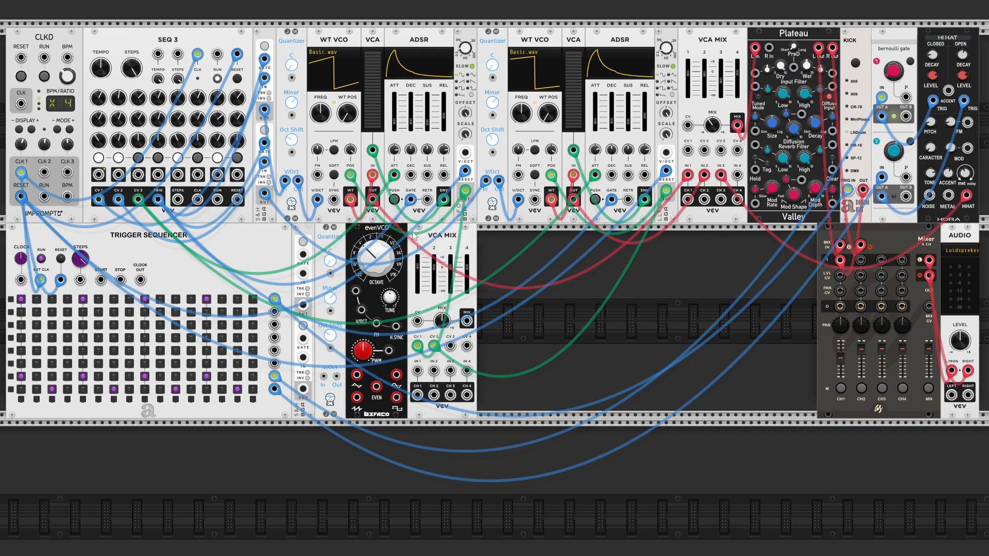
Patch the second-row S&H's signal 1 input to SEQ 3's CV 1 output and its trigger 1 input to the Trigger Sequencer's third output, using blue cables
{"action": "right_click", "coordinate": [302, 274]}
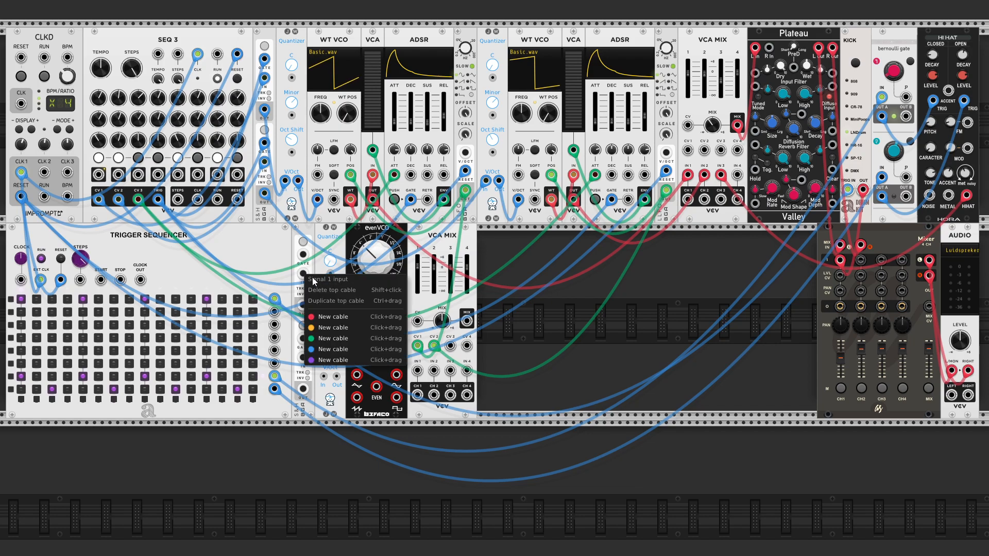
{"action": "left_click", "coordinate": [318, 352]}
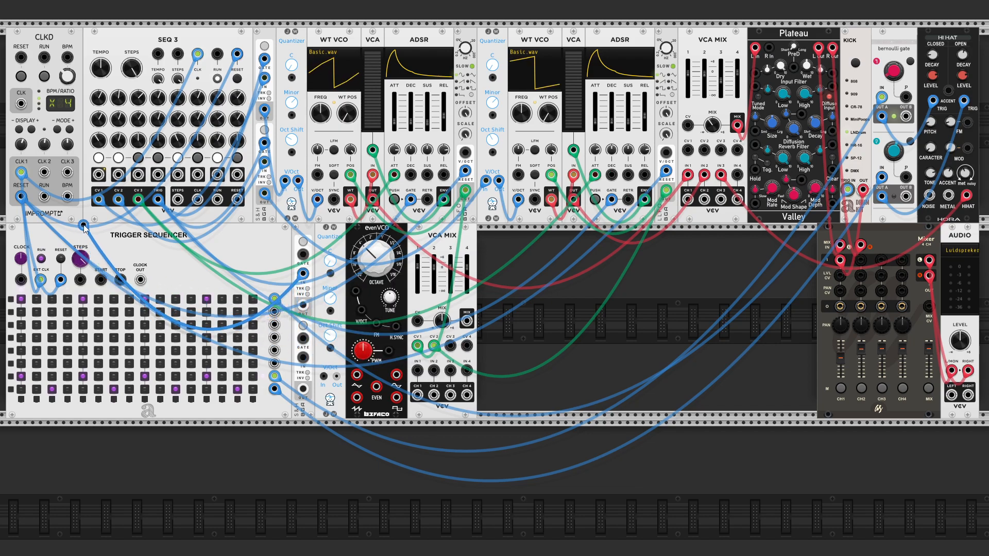
{"action": "left_click", "coordinate": [99, 201]}
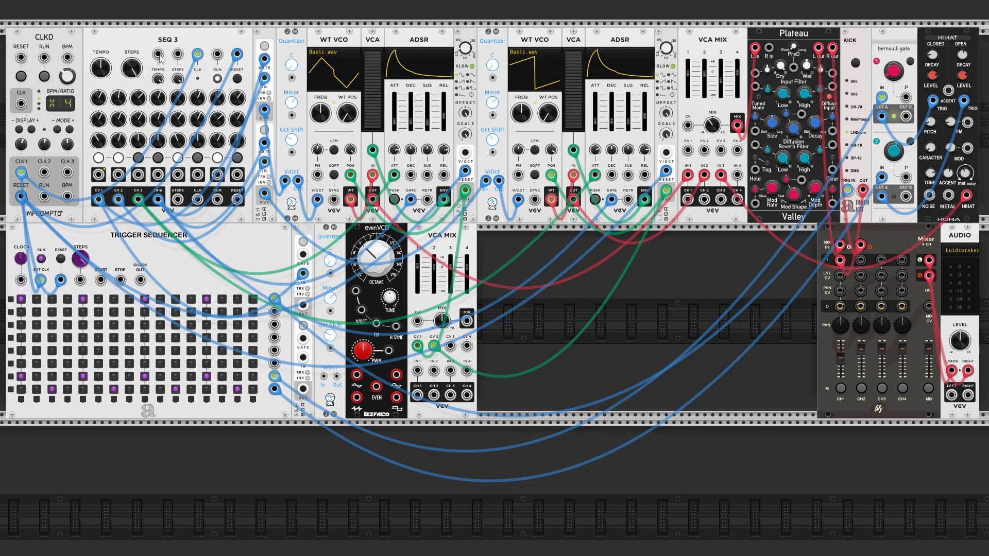
{"action": "right_click", "coordinate": [303, 255]}
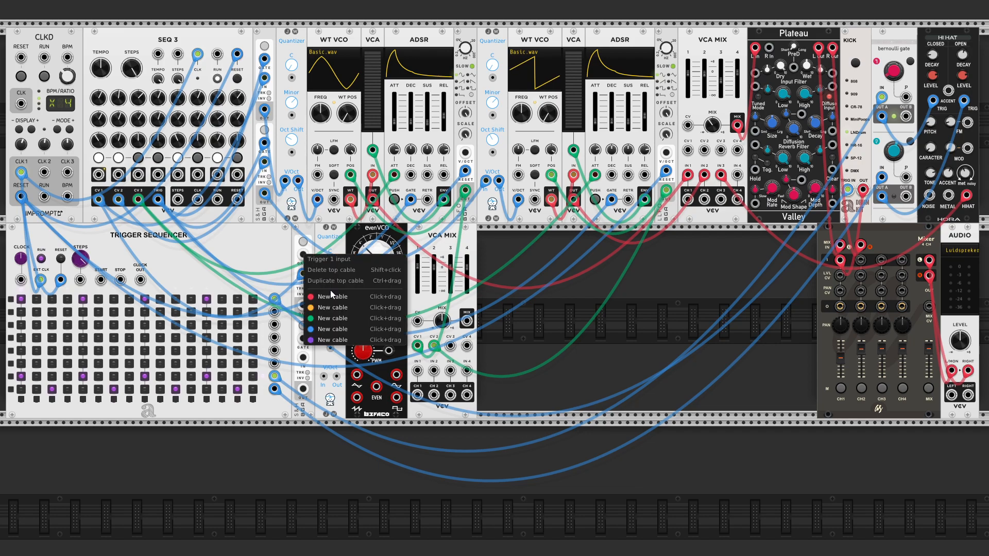
{"action": "left_click_drag", "start_coordinate": [322, 330], "coordinate": [275, 325]}
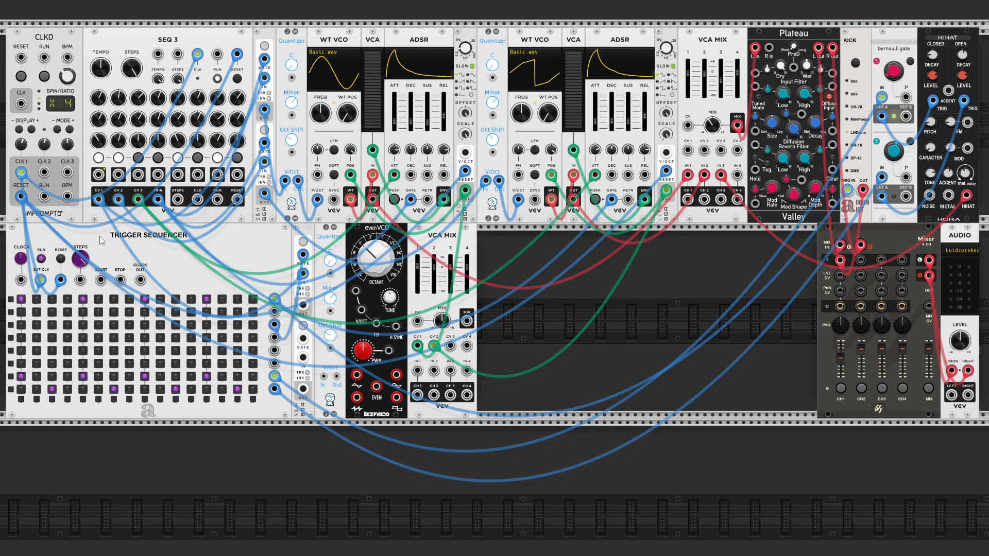
Patch S&H output 1 into the second-row Quantizer's input and the Quantizer's output into the EvenVCO's V/OCT input with blue cables
{"action": "right_click", "coordinate": [301, 306]}
{"action": "mouse_move", "coordinate": [314, 367]}
{"action": "left_mouse_down"}
{"action": "mouse_move", "coordinate": [319, 395]}
{"action": "mouse_move", "coordinate": [323, 379]}
{"action": "left_mouse_up"}
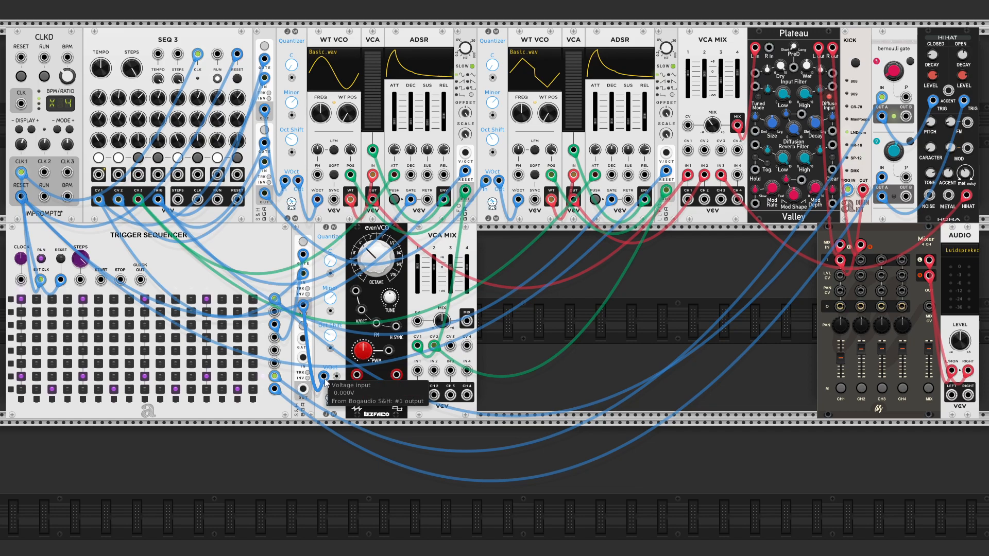
{"action": "right_click", "coordinate": [337, 376]}
{"action": "left_click_drag", "start_coordinate": [352, 439], "coordinate": [362, 311]}
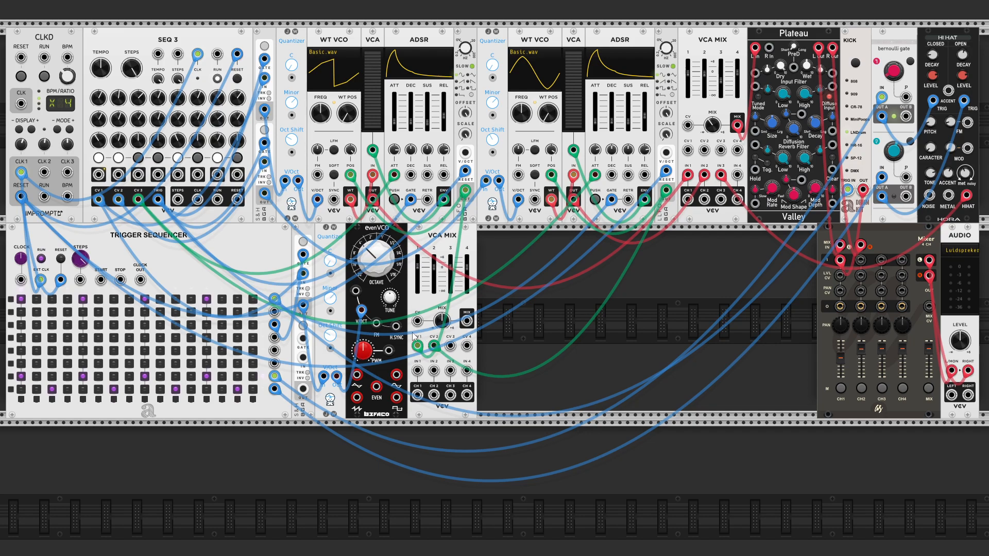
Patch the EvenVCO's sine and square outputs into the channel 1 and channel 2 inputs of the second-row VCA MIX with red cables
{"action": "right_click", "coordinate": [397, 378]}
{"action": "left_click", "coordinate": [537, 307]}
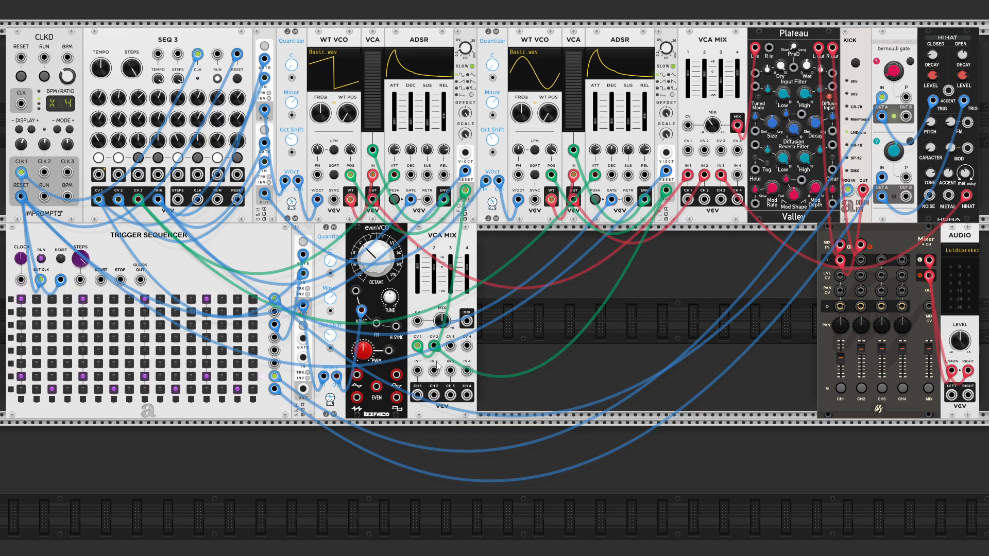
{"action": "right_click", "coordinate": [396, 375]}
{"action": "left_click_drag", "start_coordinate": [413, 406], "coordinate": [416, 371]}
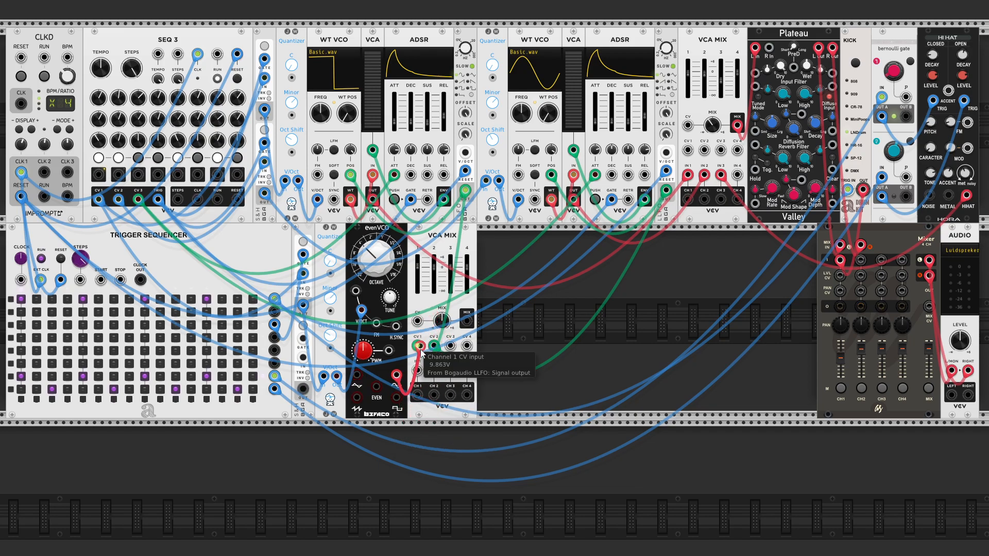
{"action": "right_click", "coordinate": [396, 398]}
{"action": "left_click_drag", "start_coordinate": [408, 434], "coordinate": [435, 370]}
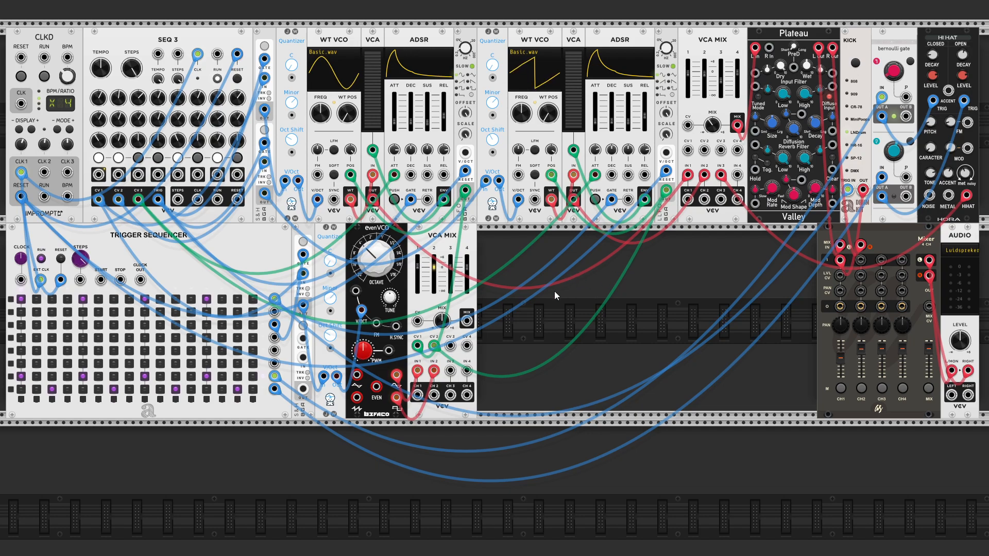
Move the BASS module next to the second-row VCA MIX and patch the mix output into its oscillator input with a red cable
{"action": "scroll", "coordinate": [516, 281], "scroll_direction": "down", "scroll_amount": 5}
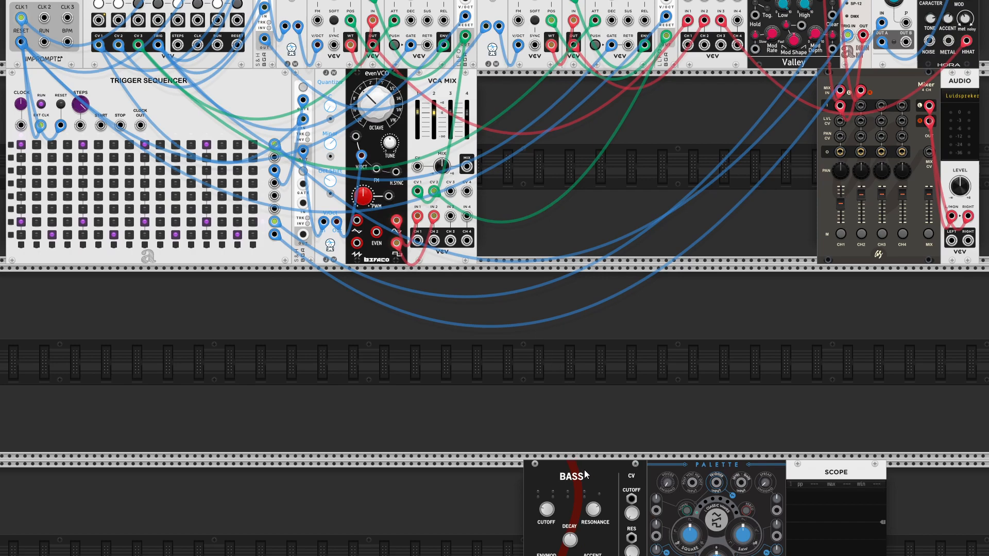
{"action": "left_click_drag", "start_coordinate": [585, 474], "coordinate": [538, 83]}
{"action": "scroll", "coordinate": [621, 324], "scroll_direction": "up", "scroll_amount": 6}
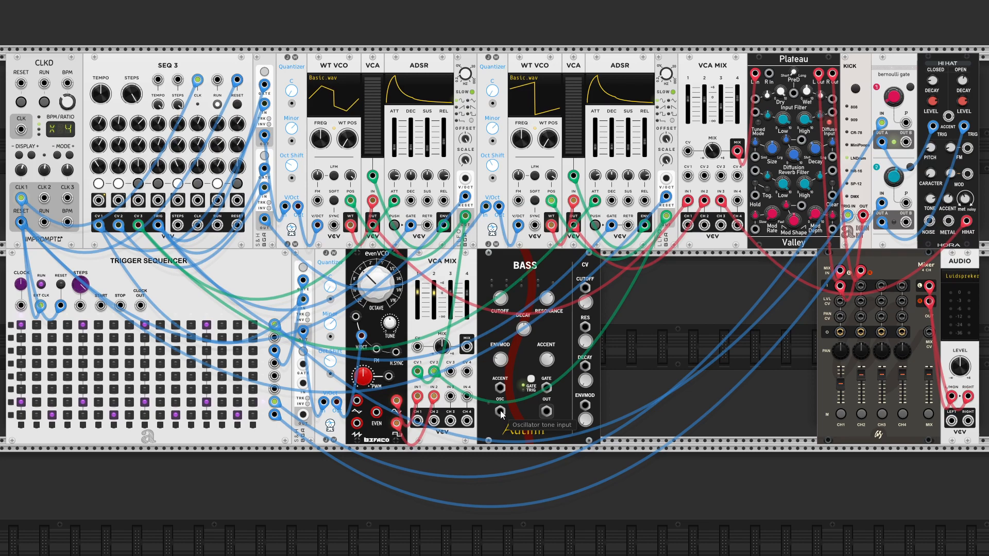
{"action": "right_click", "coordinate": [465, 344]}
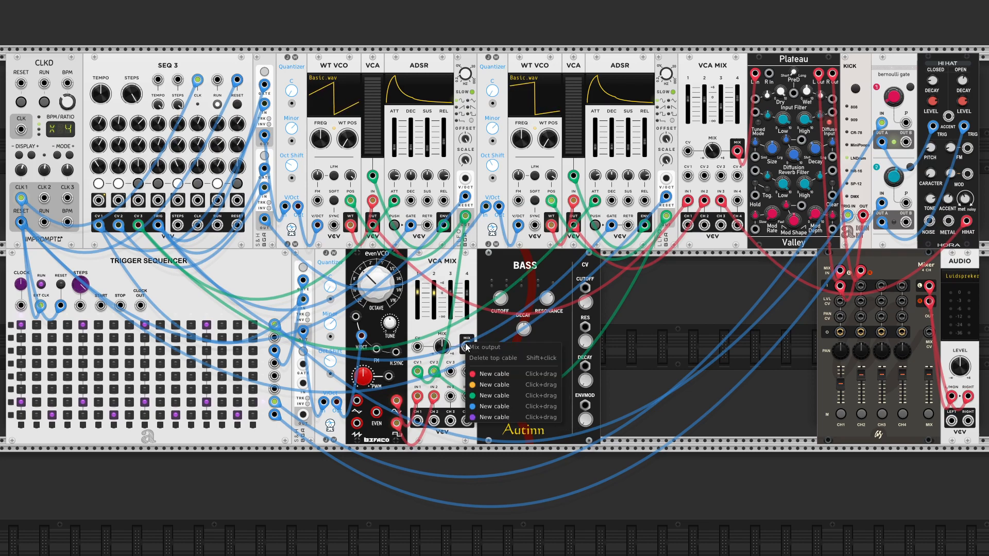
{"action": "left_click_drag", "start_coordinate": [475, 374], "coordinate": [501, 412]}
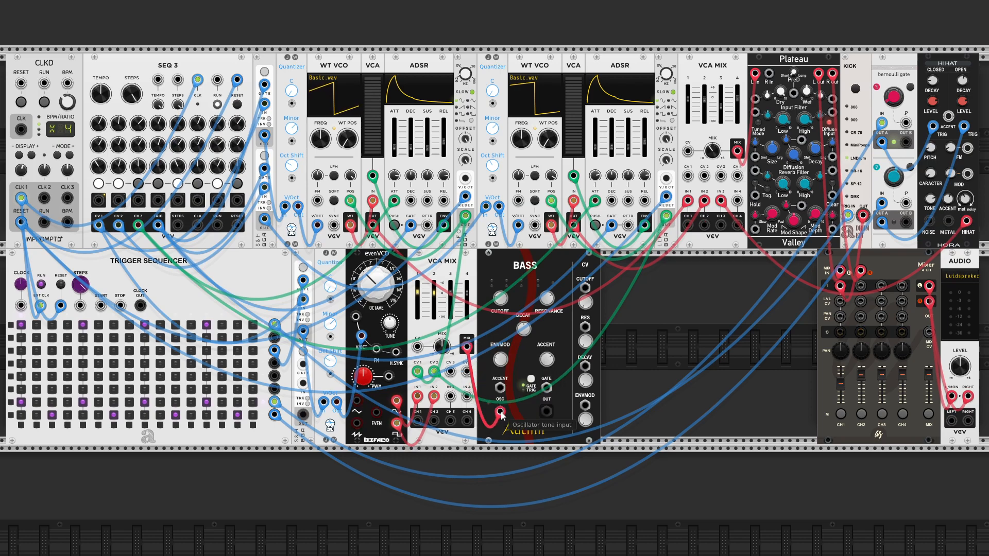
Patch the BASS gate input to the Trigger Sequencer's third output with a blue cable and activate steps 5 and 13 in the third row
{"action": "right_click", "coordinate": [546, 386]}
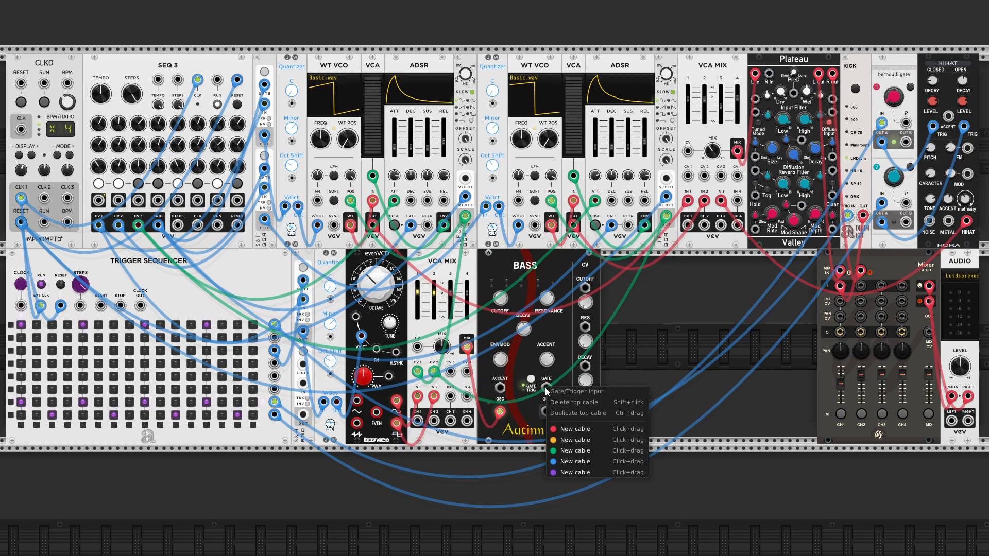
{"action": "left_click", "coordinate": [563, 461]}
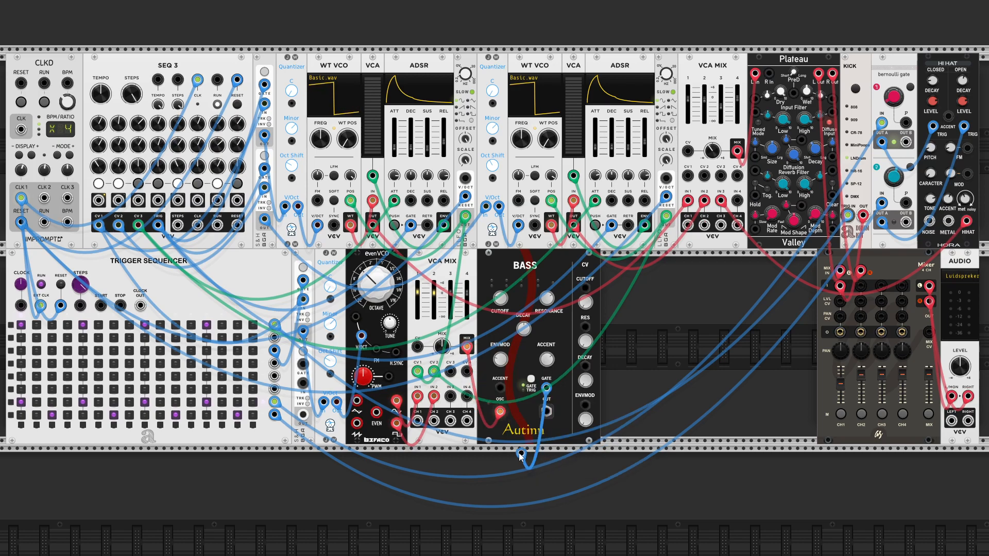
{"action": "left_click", "coordinate": [274, 352]}
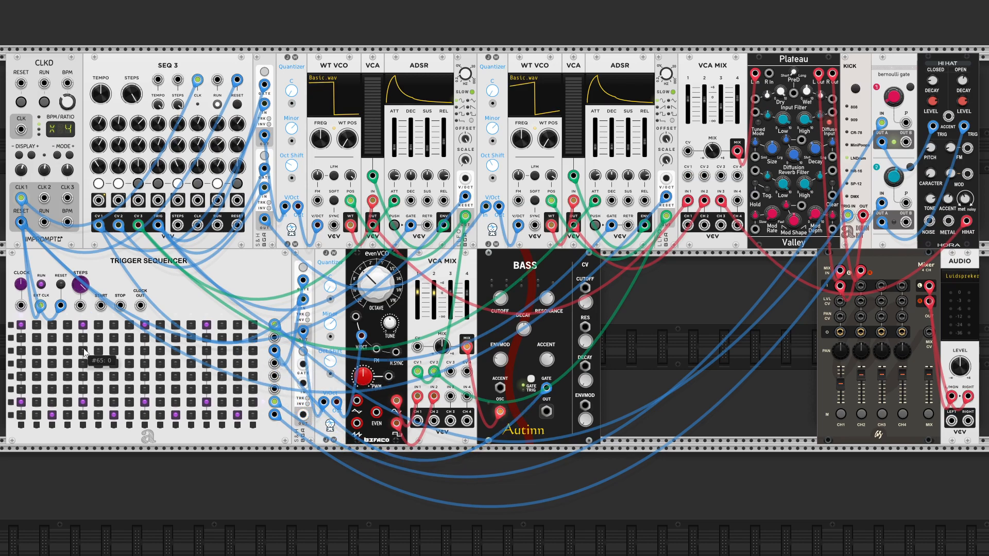
{"action": "left_click", "coordinate": [207, 351]}
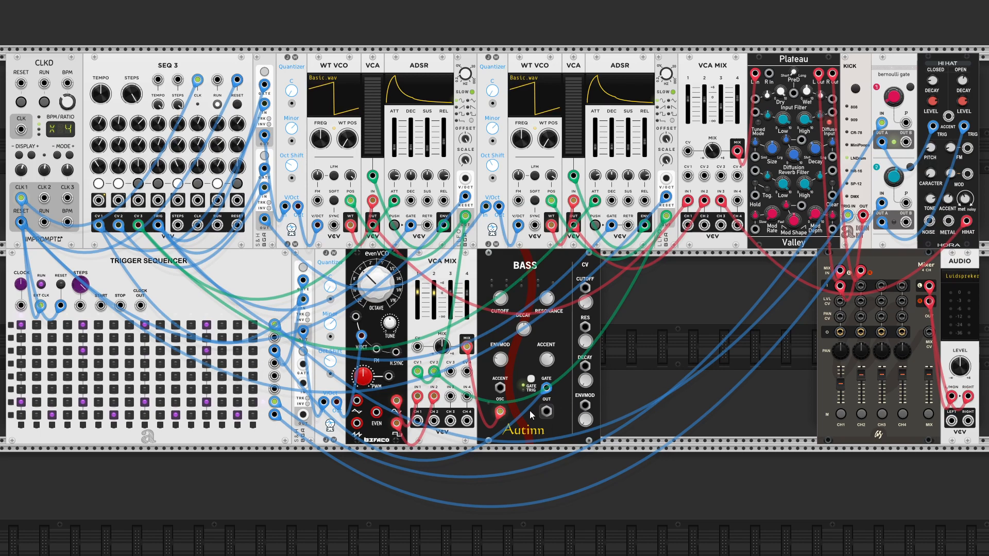
{"action": "right_click", "coordinate": [546, 411]}
{"action": "left_click_drag", "start_coordinate": [560, 444], "coordinate": [861, 286]}
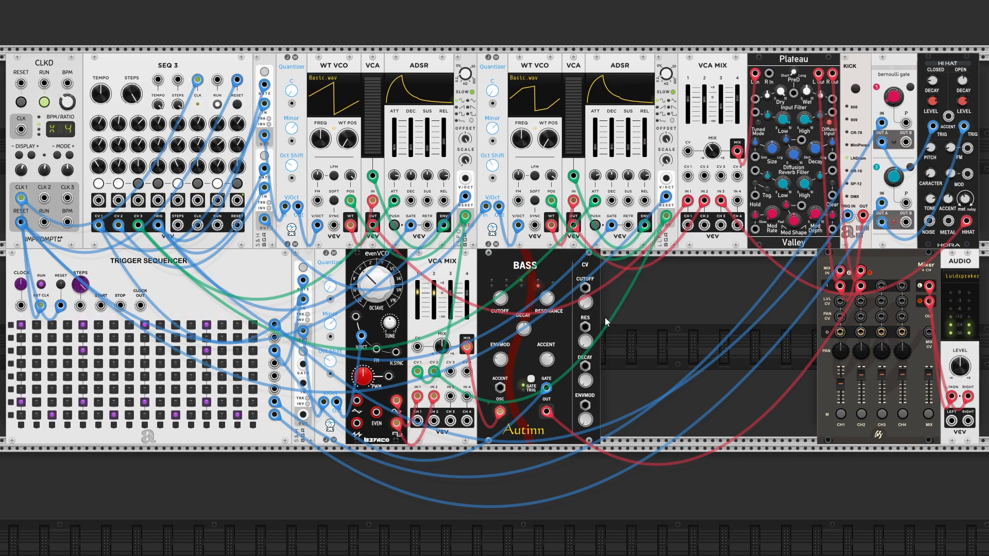
Adjust the BASS cutoff and set resonance to about 112%, decay to about 1044 ms and the envelope sweep range to about 3567 Hz
{"action": "left_click_drag", "start_coordinate": [501, 300], "coordinate": [502, 297]}
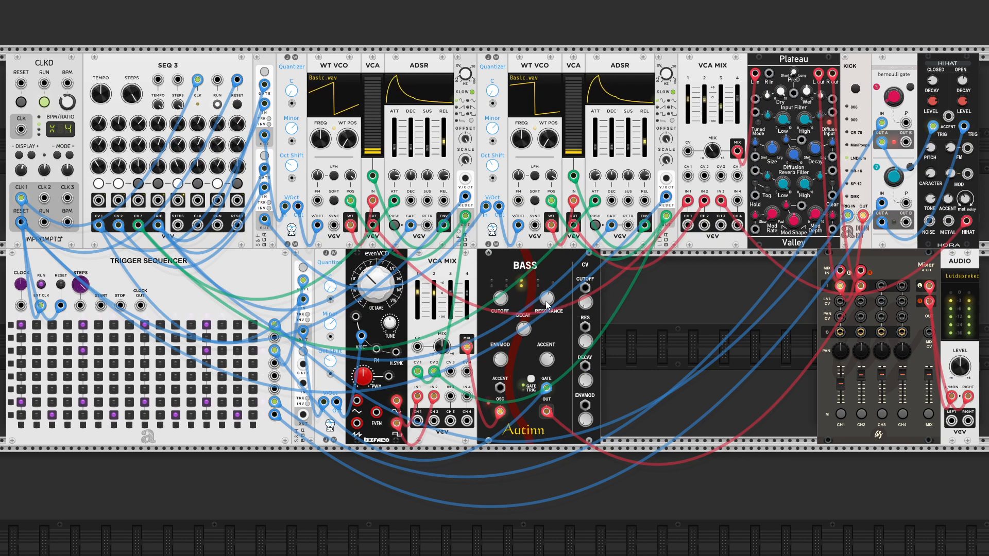
{"action": "left_click_drag", "start_coordinate": [547, 299], "coordinate": [547, 427]}
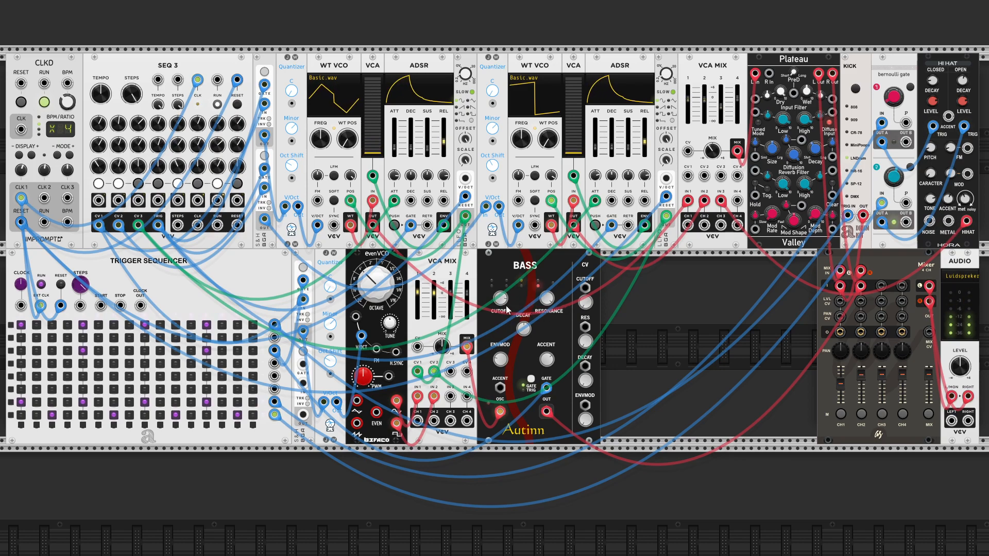
{"action": "mouse_move", "coordinate": [524, 316]}
{"action": "left_mouse_down"}
{"action": "mouse_move", "coordinate": [525, 170]}
{"action": "mouse_move", "coordinate": [524, 325]}
{"action": "left_mouse_up"}
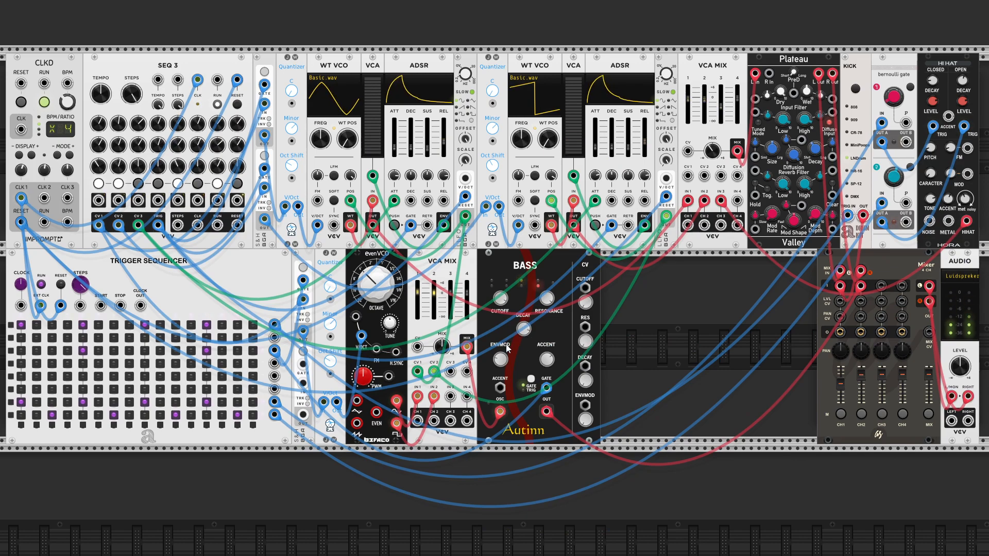
{"action": "left_click_drag", "start_coordinate": [501, 360], "coordinate": [501, 370]}
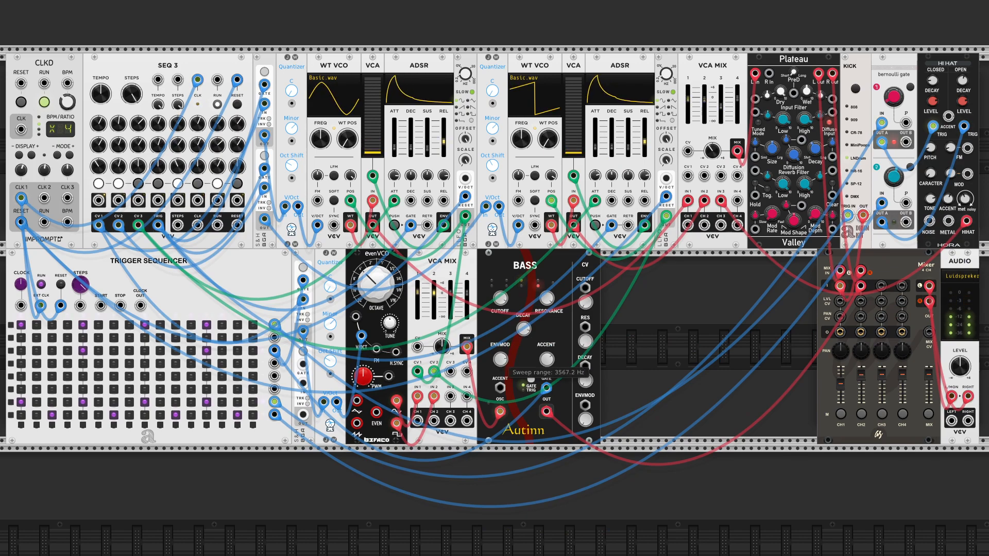
{"action": "left_click_drag", "start_coordinate": [546, 299], "coordinate": [547, 297]}
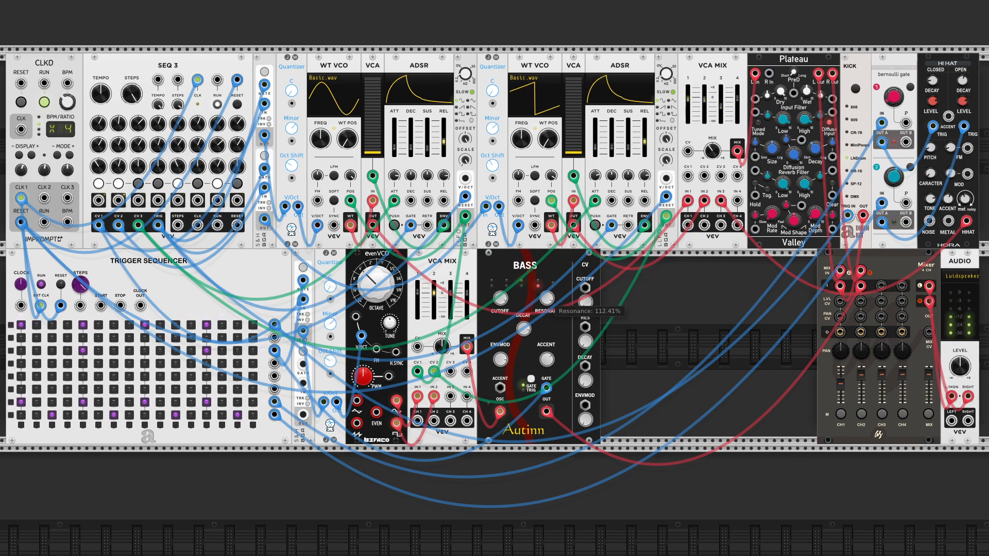
{"action": "left_click", "coordinate": [519, 304]}
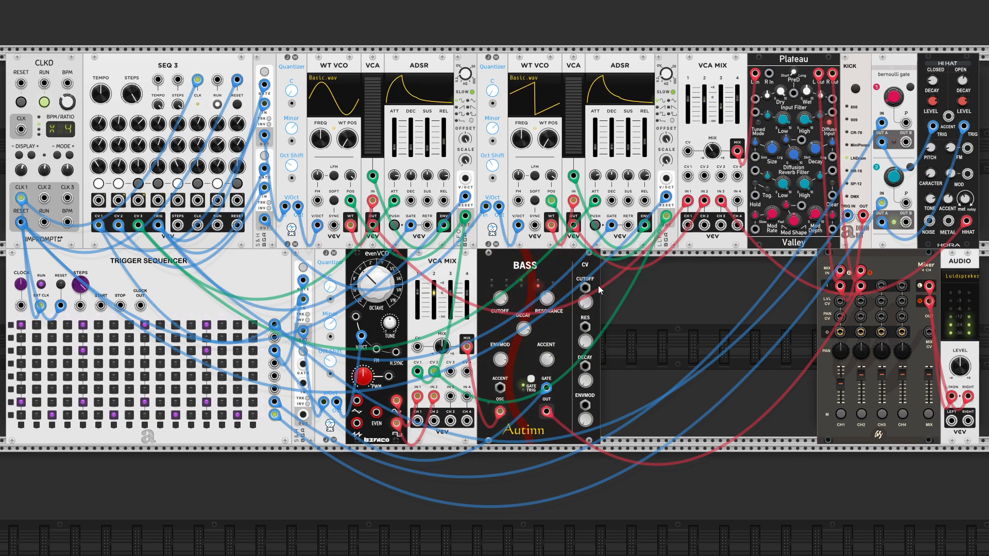
{"action": "left_click_drag", "start_coordinate": [500, 297], "coordinate": [500, 307]}
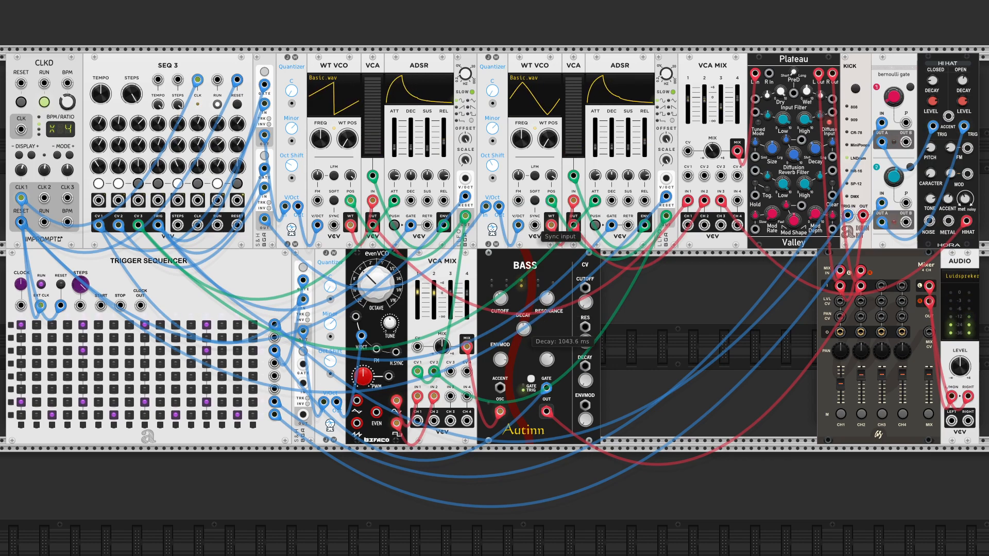
Set the BASS envelope sweep range to about 656 Hz and patch its cutoff CV input to the first LLFO's signal output with a green cable
{"action": "left_click_drag", "start_coordinate": [524, 329], "coordinate": [497, 362]}
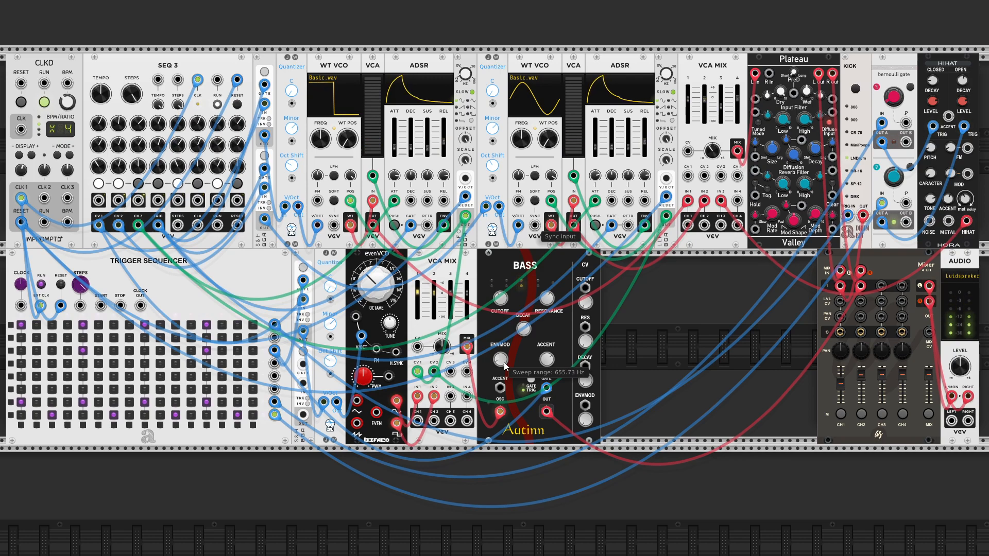
{"action": "left_click_drag", "start_coordinate": [547, 299], "coordinate": [547, 298]}
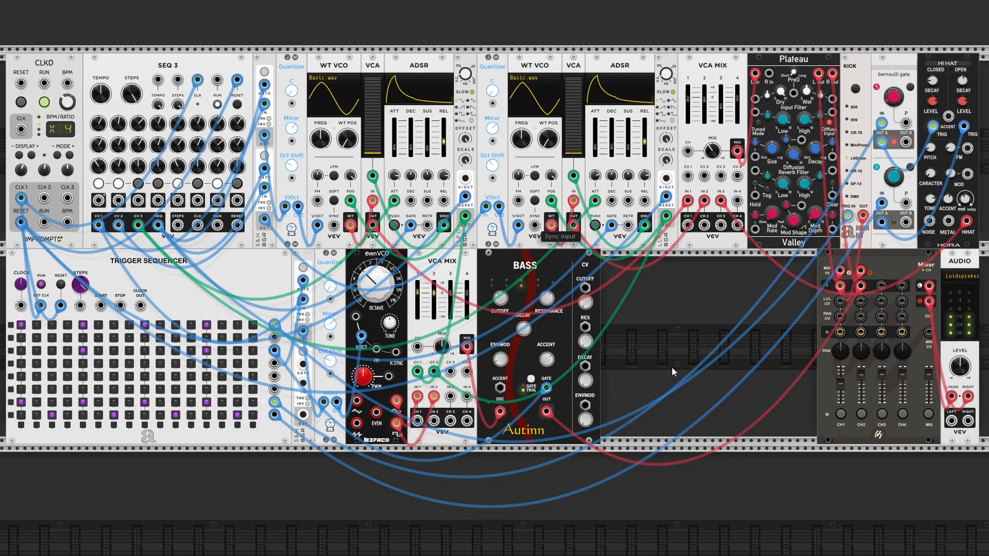
{"action": "right_click", "coordinate": [589, 291]}
{"action": "left_click_drag", "start_coordinate": [601, 353], "coordinate": [465, 217]}
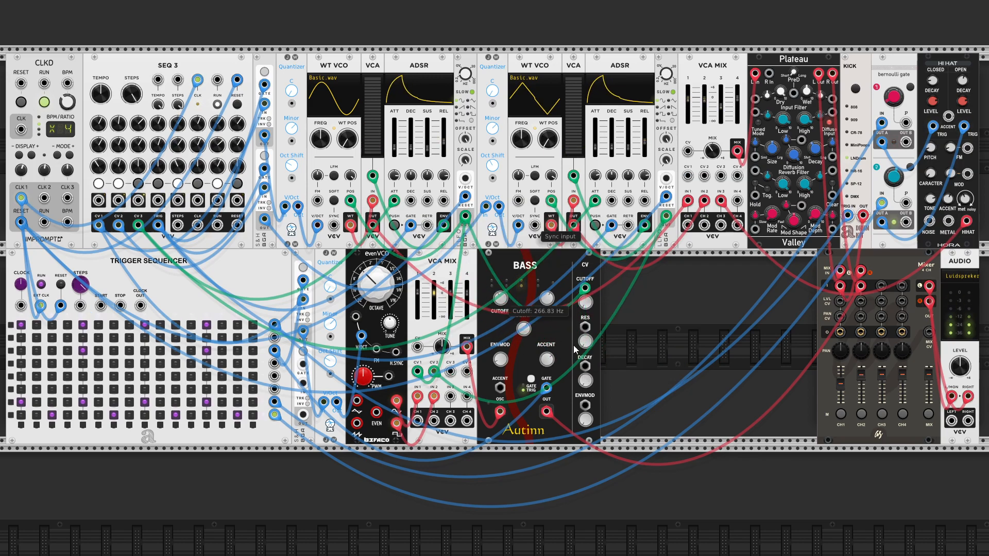
Set the BASS cutoff CV amount to about 56% and patch its resonance CV input to the second LLFO's signal output with a green cable
{"action": "mouse_move", "coordinate": [591, 303]}
{"action": "left_mouse_down"}
{"action": "mouse_move", "coordinate": [592, 294]}
{"action": "mouse_move", "coordinate": [586, 303]}
{"action": "left_mouse_up"}
{"action": "left_click_drag", "start_coordinate": [506, 299], "coordinate": [505, 296]}
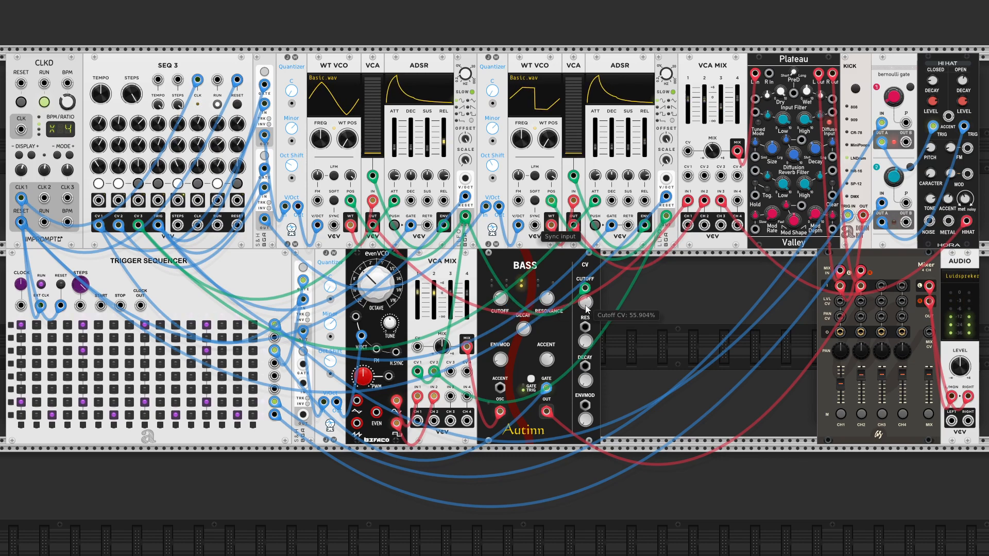
{"action": "right_click", "coordinate": [585, 325]}
{"action": "left_click_drag", "start_coordinate": [600, 388], "coordinate": [664, 219]}
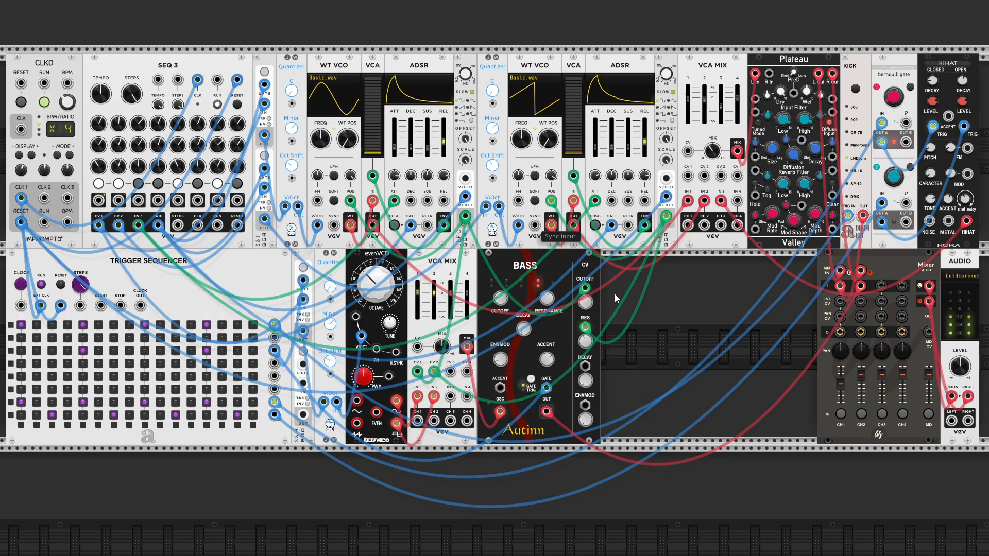
Fine-tune the BASS cutoff and set resonance to about 72%, cutoff CV to about 54% and resonance CV to about 40%
{"action": "left_click_drag", "start_coordinate": [501, 298], "coordinate": [501, 296]}
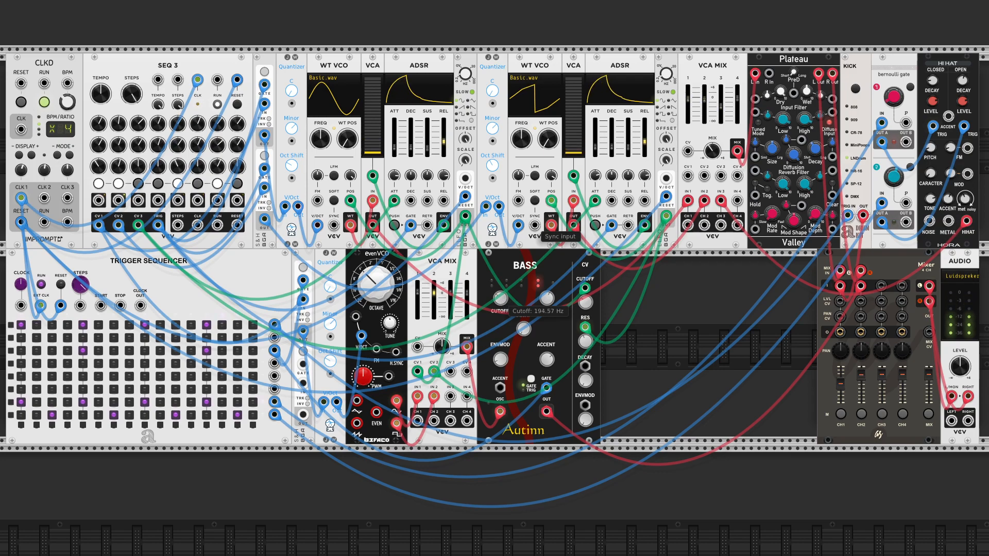
{"action": "left_click_drag", "start_coordinate": [585, 303], "coordinate": [585, 300]}
{"action": "left_click_drag", "start_coordinate": [500, 298], "coordinate": [500, 296]}
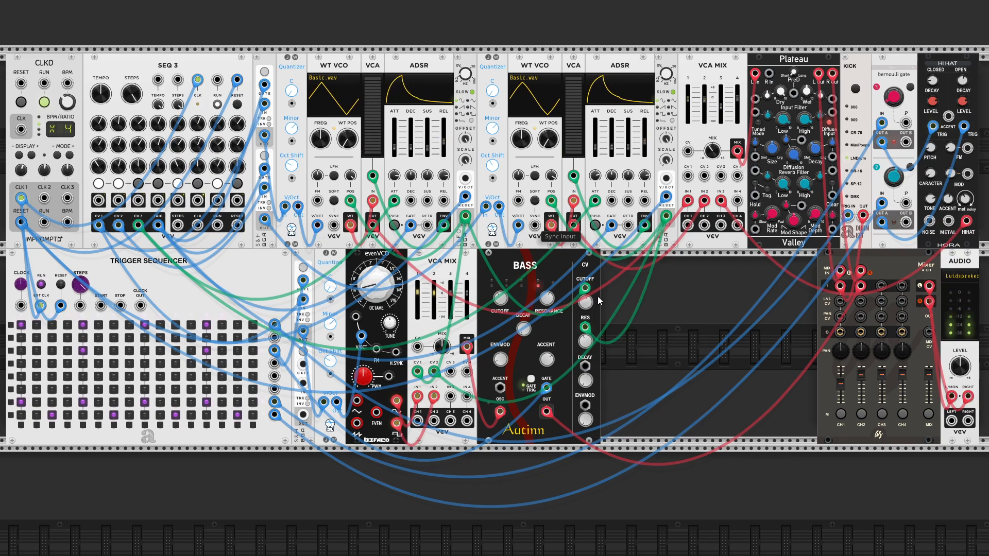
{"action": "mouse_move", "coordinate": [495, 303]}
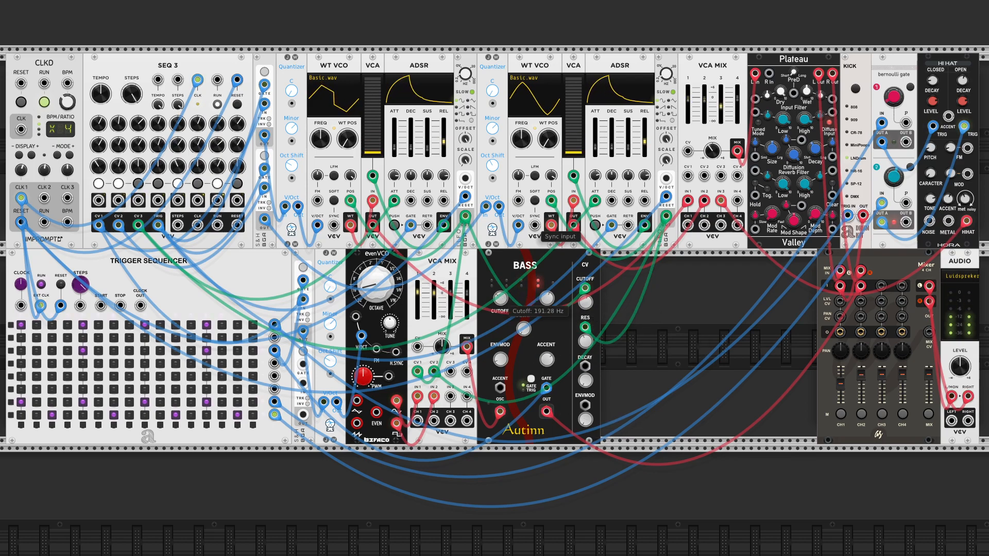
{"action": "left_click", "coordinate": [531, 379]}
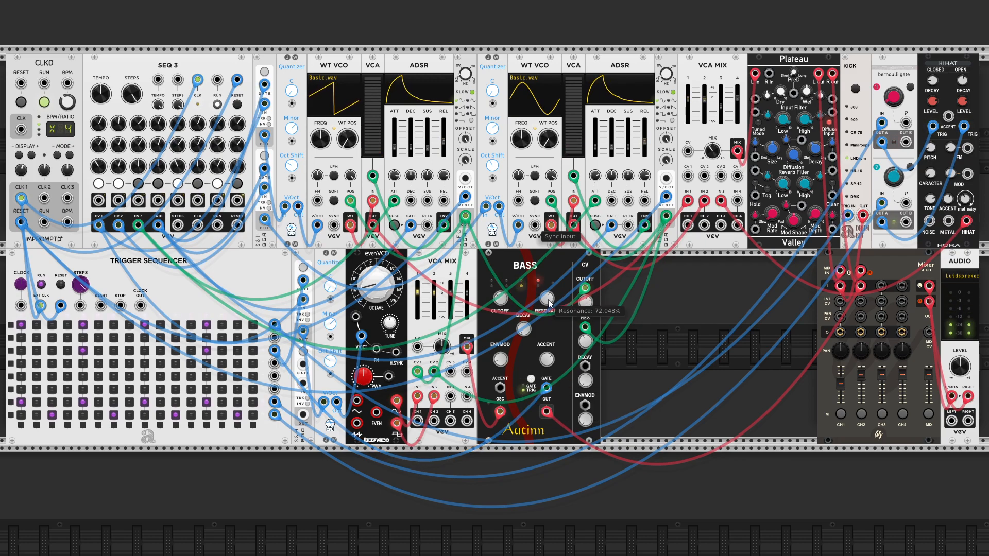
{"action": "left_click_drag", "start_coordinate": [499, 298], "coordinate": [500, 300]}
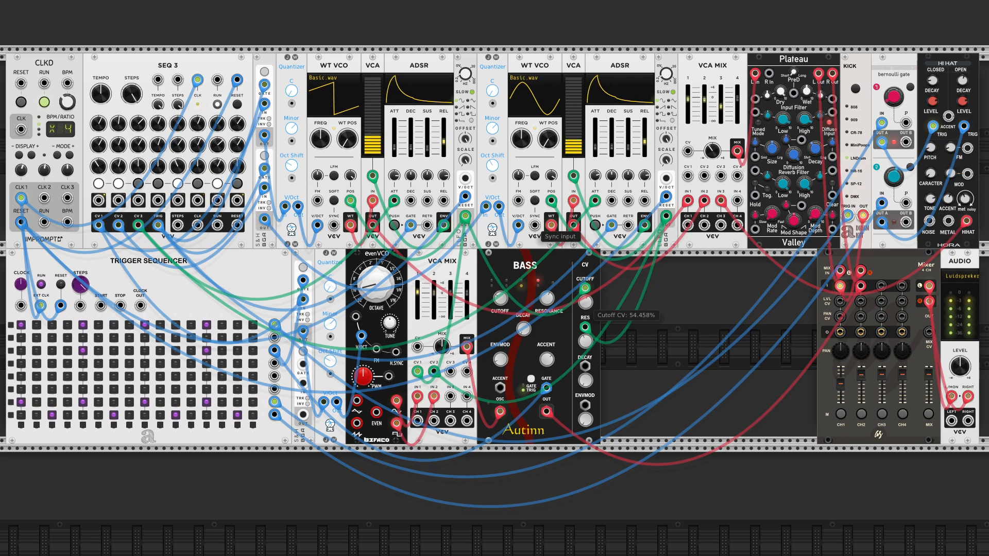
{"action": "left_click_drag", "start_coordinate": [584, 344], "coordinate": [584, 344]}
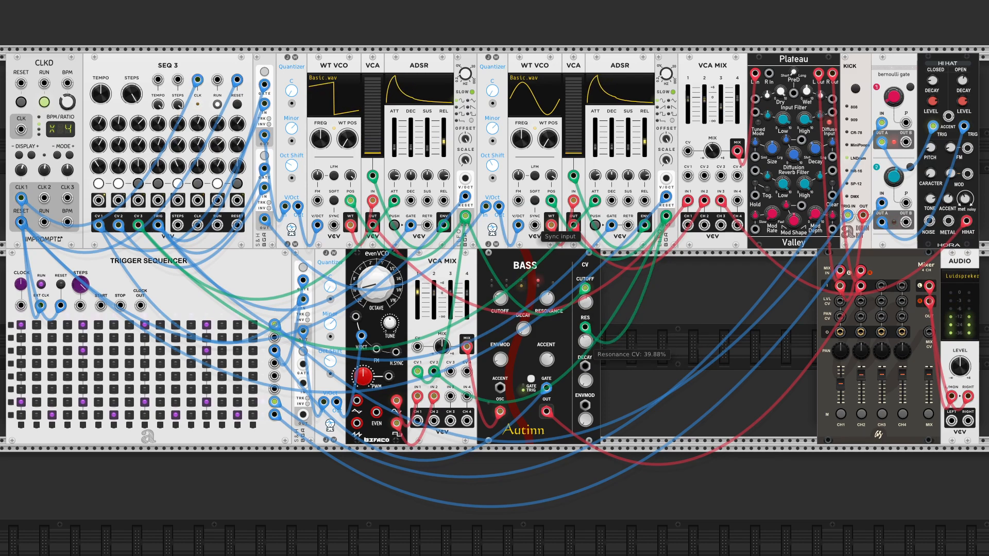
Unplug the BASS cutoff CV cable and reconnect the input to the first LLFO's signal output with a new green cable
{"action": "left_click_drag", "start_coordinate": [585, 288], "coordinate": [592, 309]}
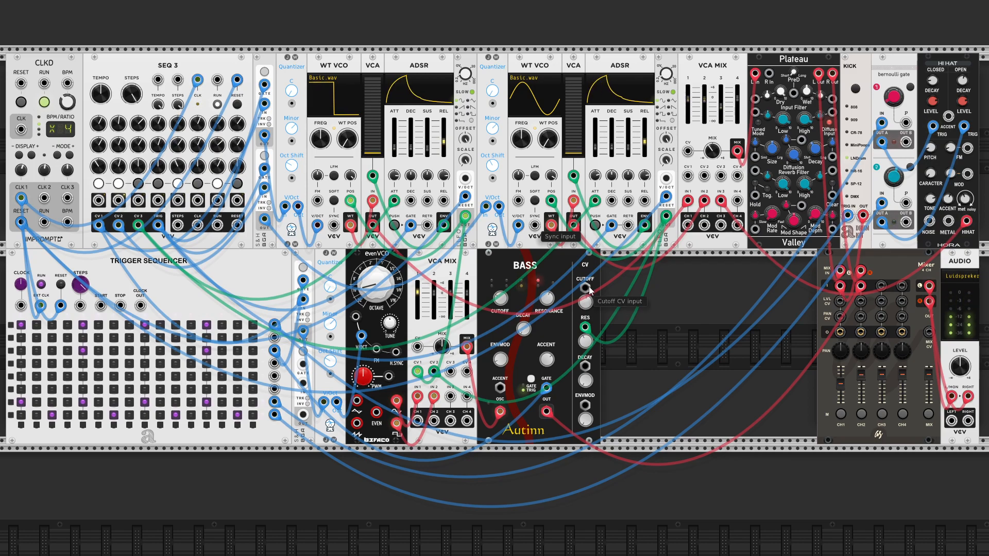
{"action": "right_click", "coordinate": [589, 287]}
{"action": "left_click", "coordinate": [631, 341]}
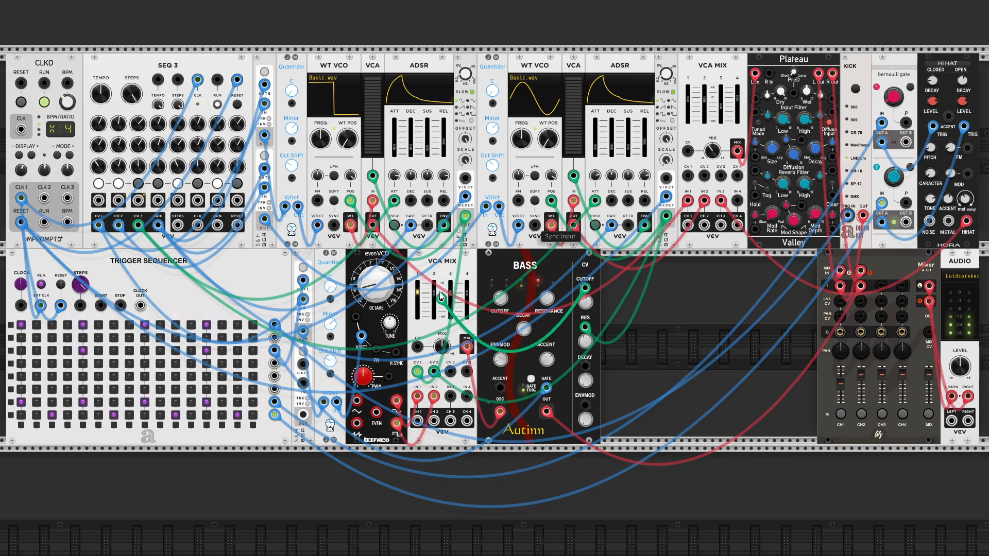
{"action": "left_click", "coordinate": [465, 215]}
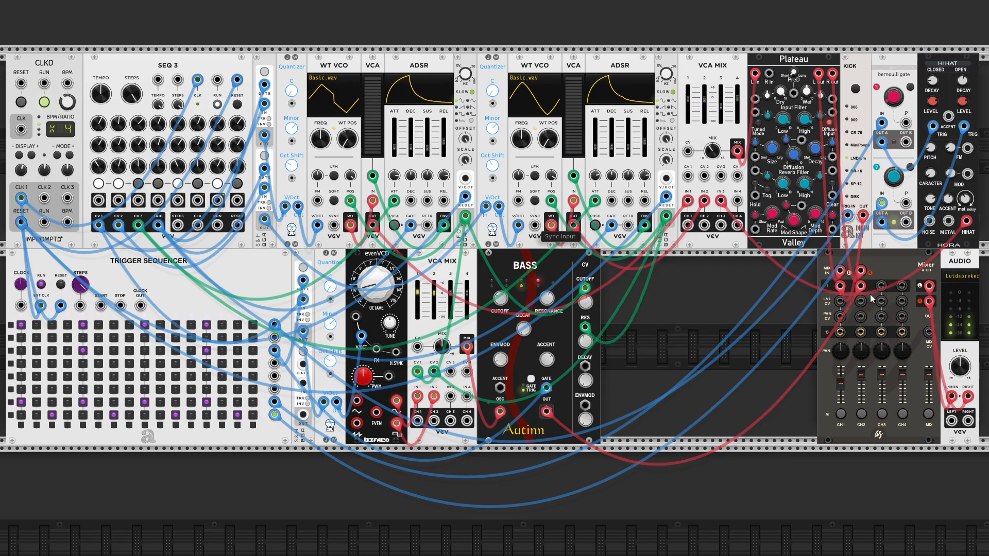
{"action": "left_click_drag", "start_coordinate": [861, 286], "coordinate": [739, 202]}
{"action": "left_click_drag", "start_coordinate": [737, 99], "coordinate": [737, 101]}
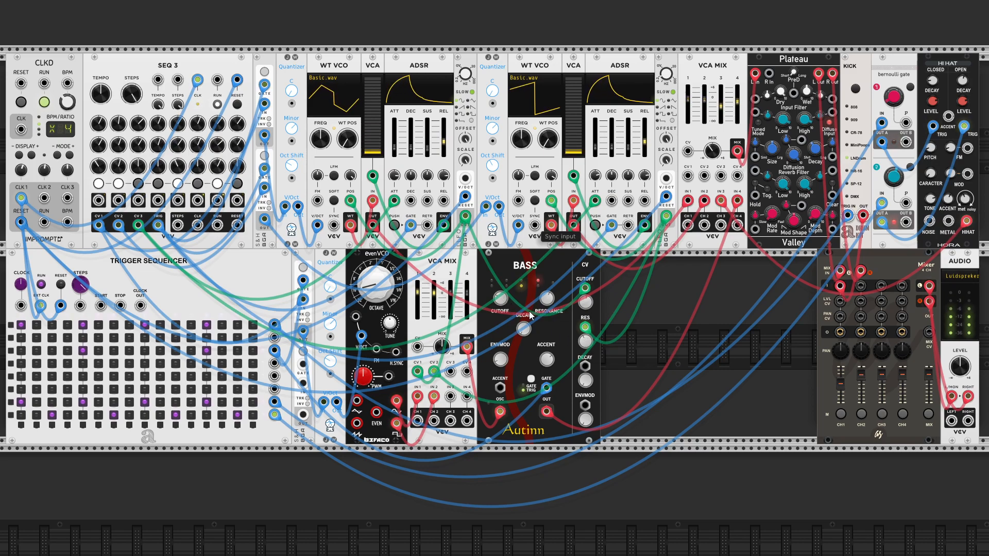
Adjust the BASS resonance and resonance CV amount, and toggle the CLKD clock run
{"action": "left_click_drag", "start_coordinate": [546, 298], "coordinate": [571, 300]}
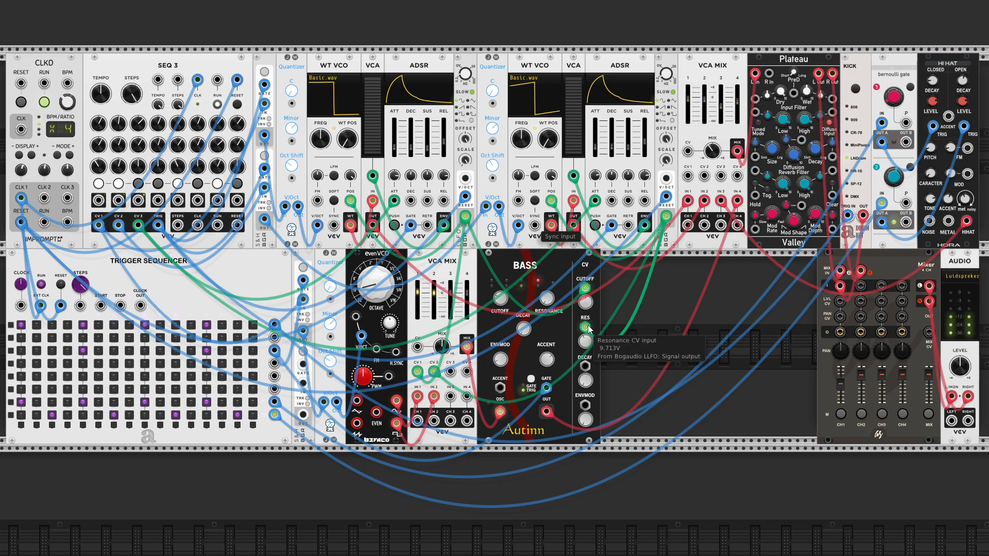
{"action": "left_click_drag", "start_coordinate": [587, 343], "coordinate": [588, 369]}
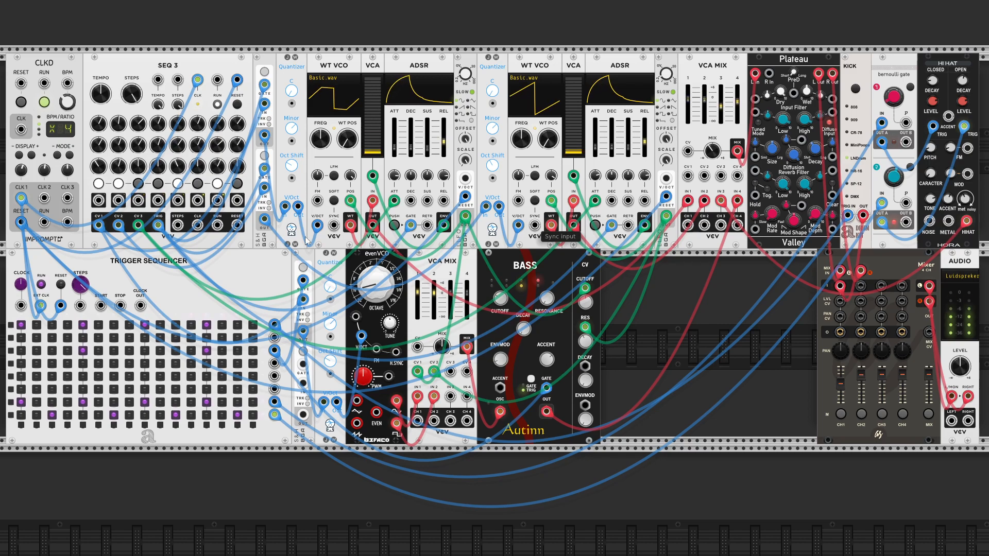
{"action": "left_click", "coordinate": [45, 102]}
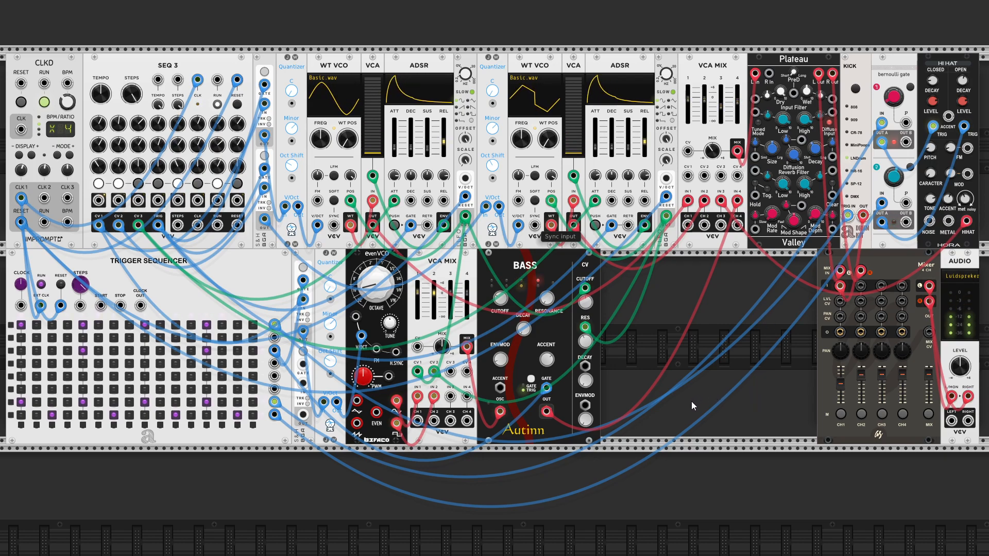
Move the SCOPE module from the lower rack into the second row, directly beside the BASS module
{"action": "scroll", "coordinate": [707, 369], "scroll_direction": "down", "scroll_amount": 6}
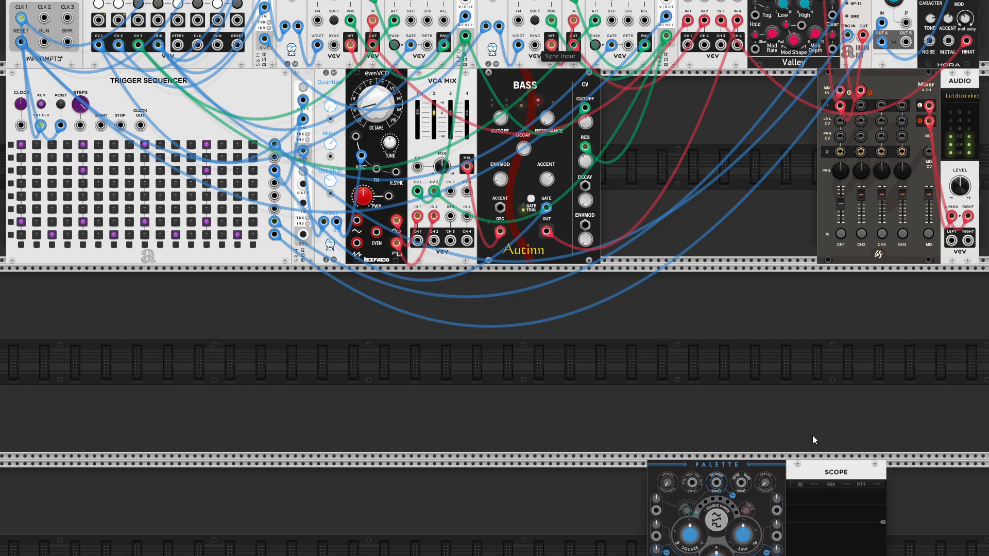
{"action": "left_click_drag", "start_coordinate": [814, 471], "coordinate": [628, 220]}
{"action": "scroll", "coordinate": [716, 334], "scroll_direction": "up", "scroll_amount": 7}
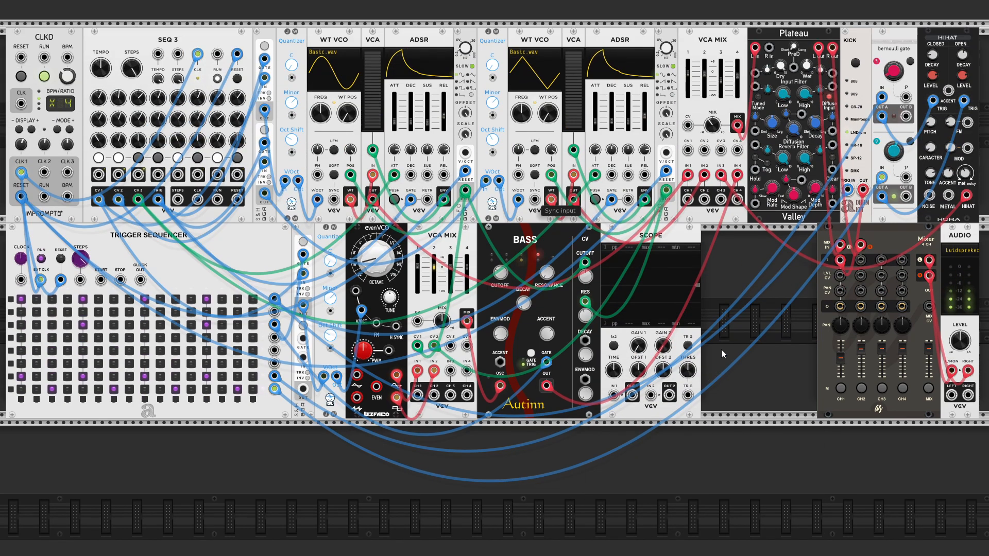
Patch the SCOPE's channel 1 input to the second-row VCA MIX's mix output with a yellow cable
{"action": "right_click", "coordinate": [615, 447]}
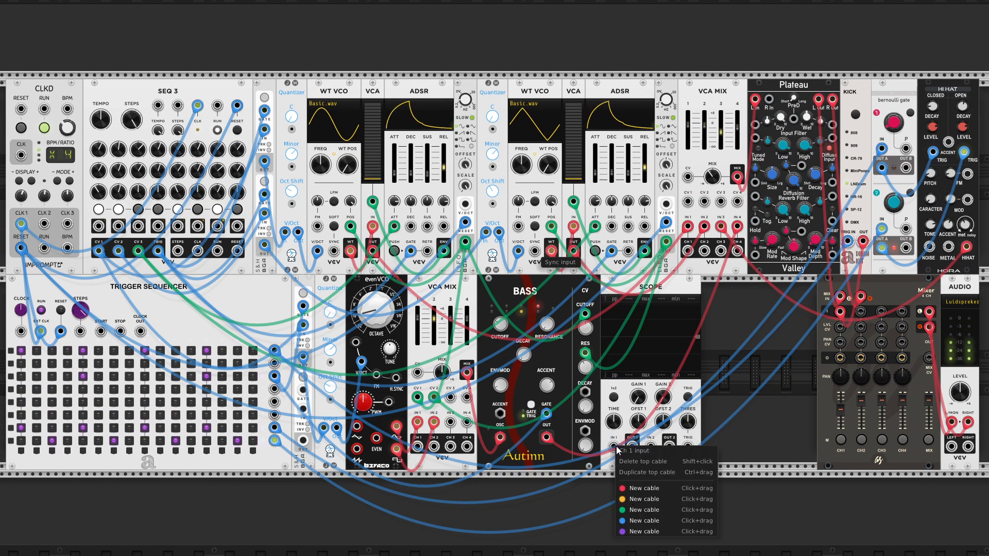
{"action": "left_click", "coordinate": [644, 499]}
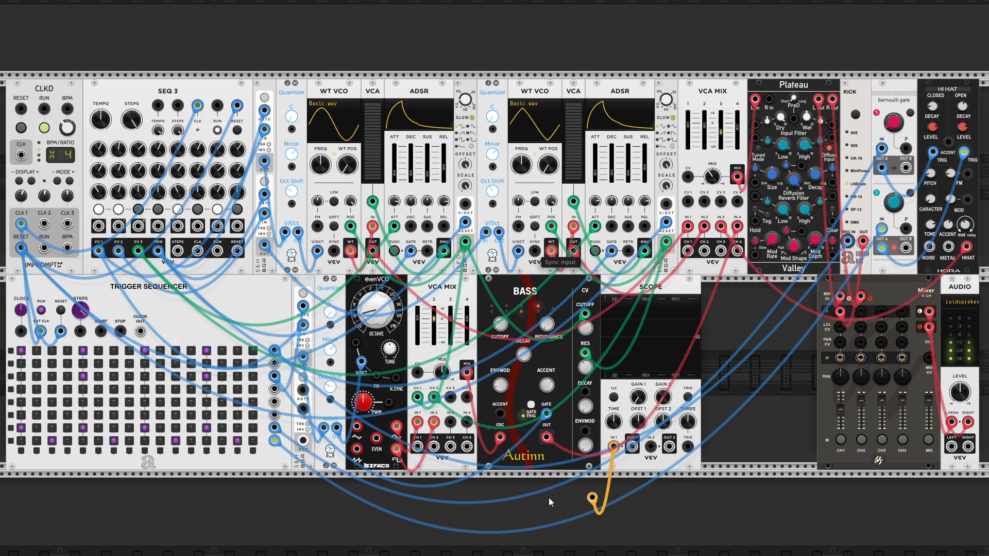
{"action": "left_click", "coordinate": [467, 372]}
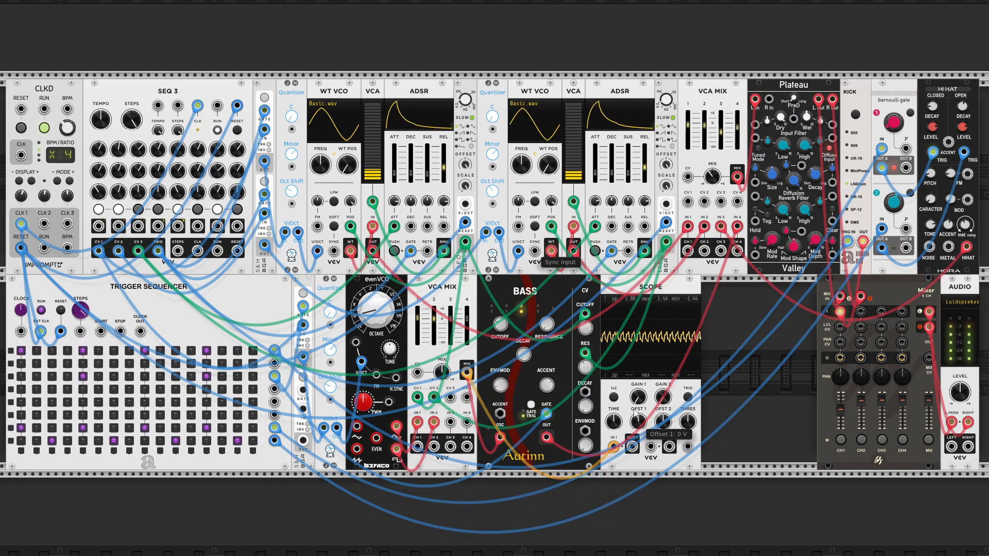
Adjust the SCOPE's time and trigger settings for the mix waveform and stop the CLKD clock
{"action": "left_click_drag", "start_coordinate": [613, 422], "coordinate": [613, 289]}
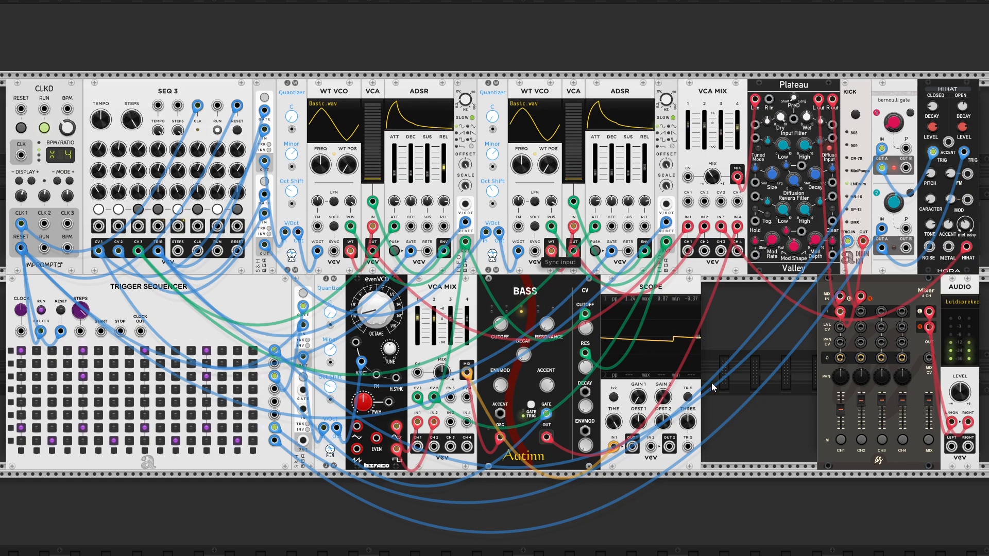
{"action": "left_click", "coordinate": [688, 396]}
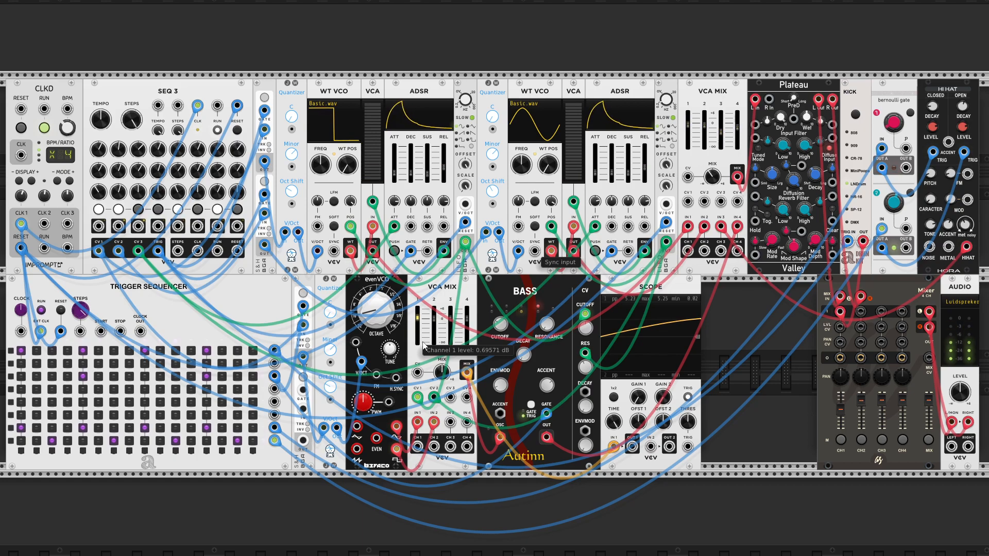
{"action": "left_click", "coordinate": [687, 397]}
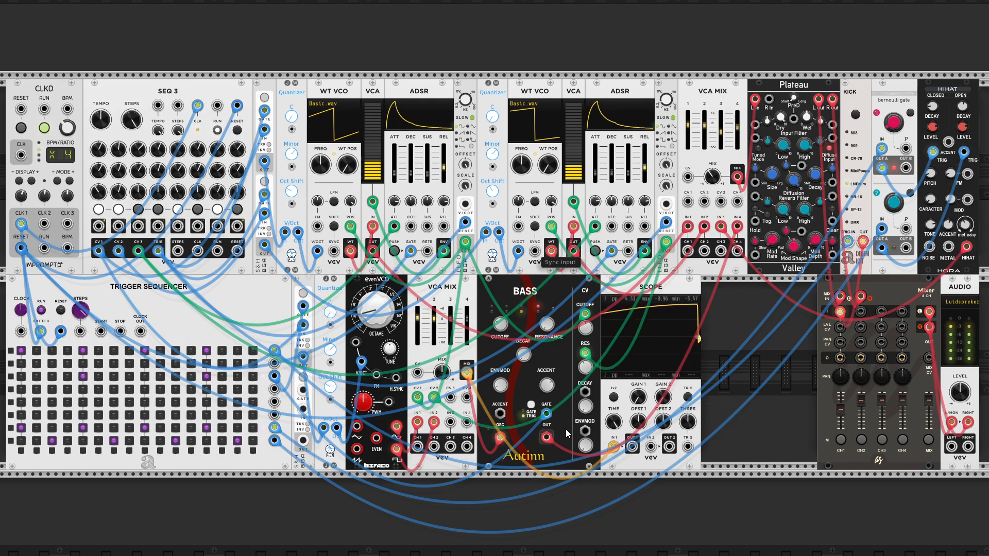
{"action": "left_click", "coordinate": [44, 128]}
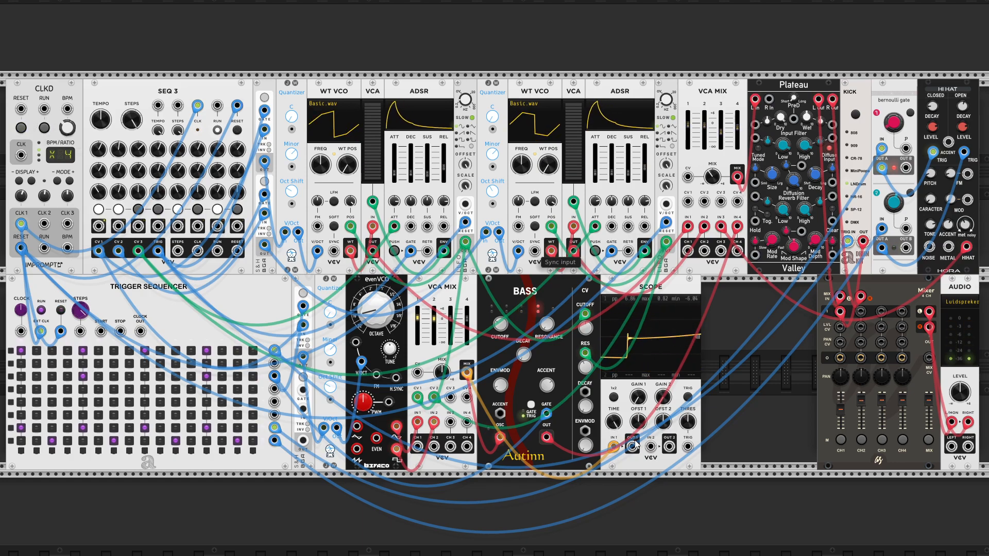
Move the PALETTE module to the start of the third row, directly below the Trigger Sequencer
{"action": "scroll", "coordinate": [641, 453], "scroll_direction": "down", "scroll_amount": 5}
{"action": "scroll", "coordinate": [641, 462], "scroll_direction": "down", "scroll_amount": 3}
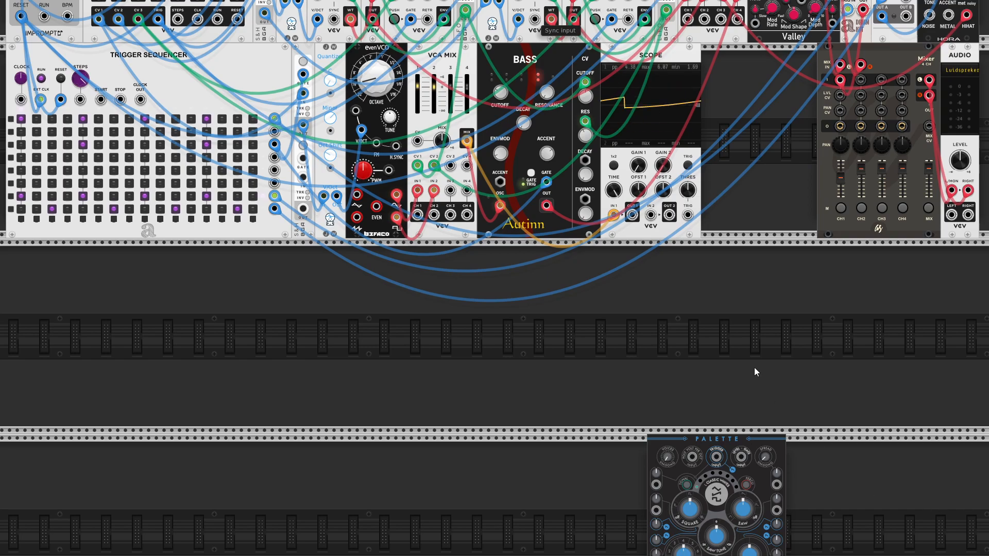
{"action": "left_click_drag", "start_coordinate": [721, 502], "coordinate": [81, 308]}
{"action": "scroll", "coordinate": [259, 379], "scroll_direction": "up", "scroll_amount": 4}
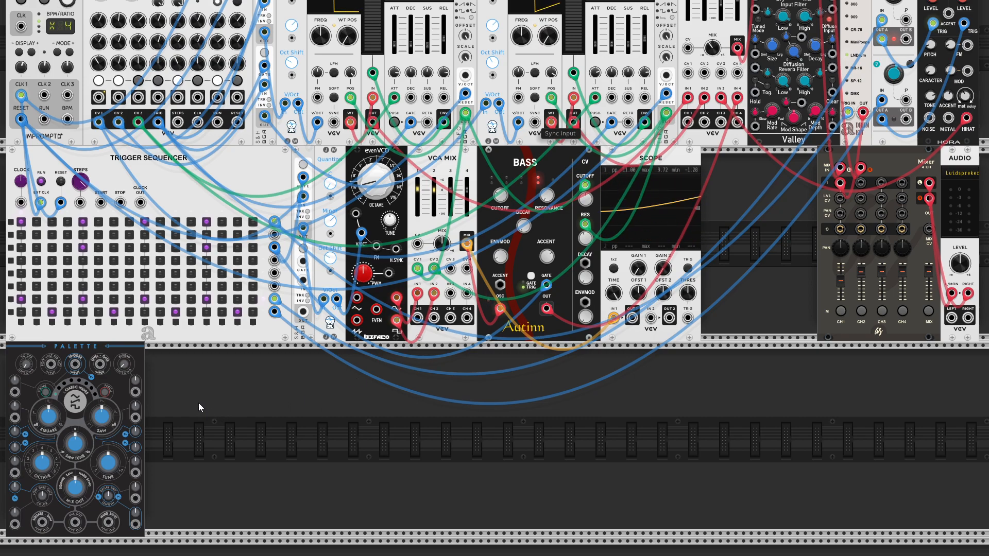
Browse the PALETTE's second group of synthesis models and return to the square/saw model in the first group
{"action": "scroll", "coordinate": [199, 404], "scroll_direction": "down", "scroll_amount": 1}
{"action": "scroll", "coordinate": [198, 403], "scroll_direction": "up", "scroll_amount": 1}
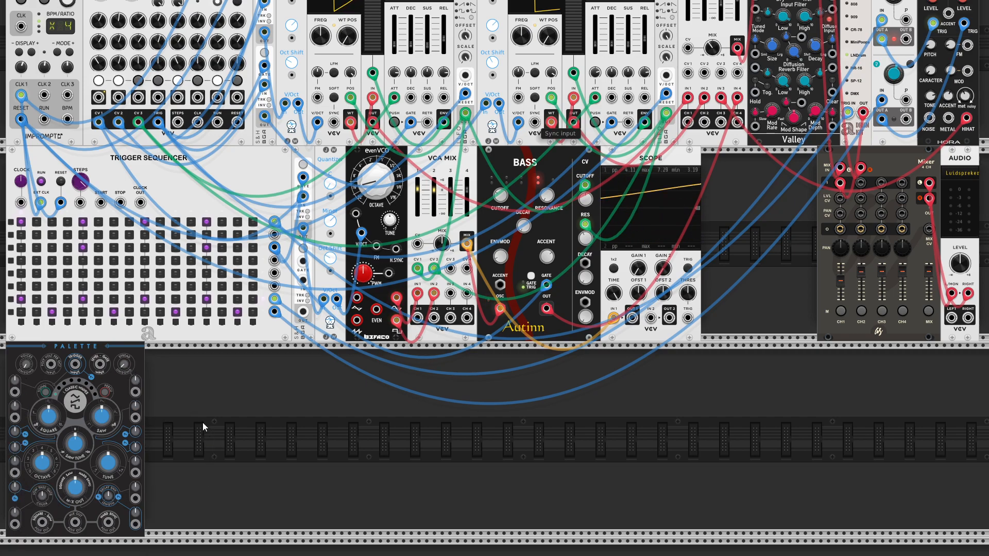
{"action": "left_click", "coordinate": [105, 394]}
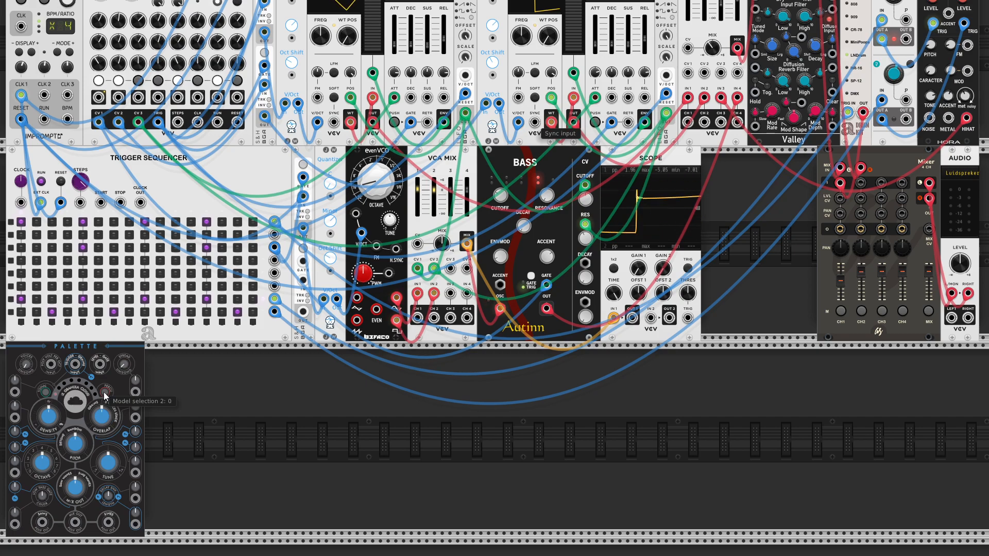
{"action": "left_click", "coordinate": [103, 394]}
{"action": "left_click", "coordinate": [105, 394]}
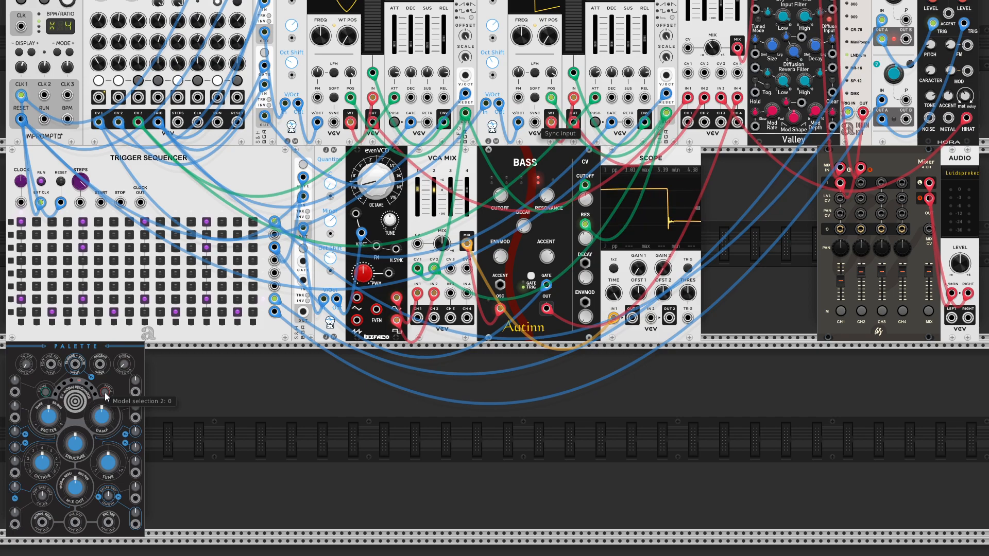
{"action": "left_click", "coordinate": [105, 394]}
{"action": "left_click", "coordinate": [105, 395]}
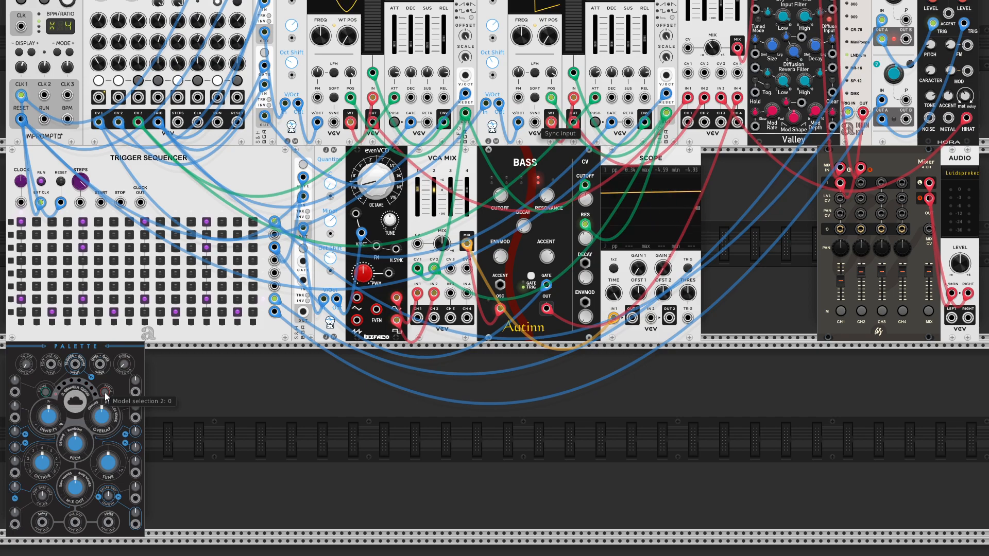
{"action": "left_click", "coordinate": [45, 392]}
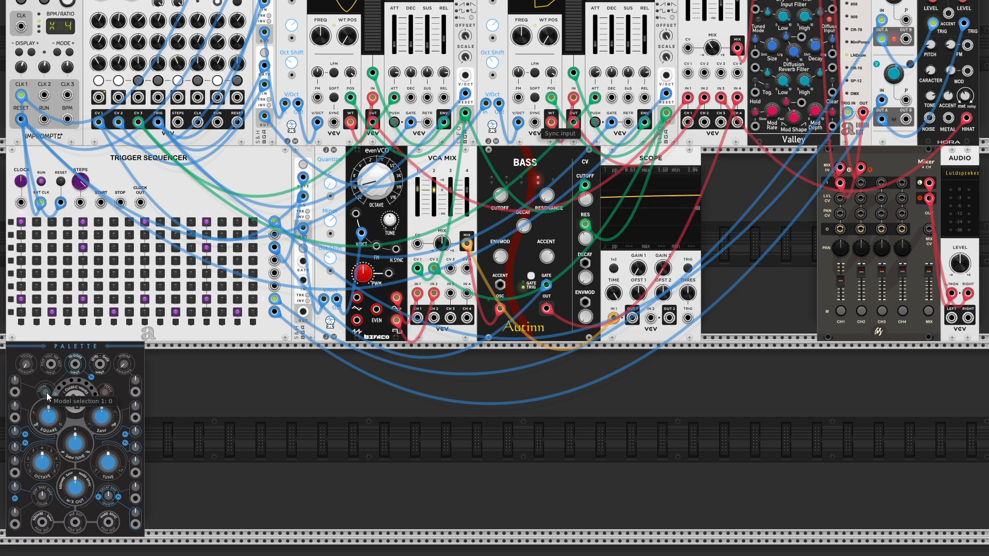
Duplicate the second-row Quantizer and place the copy at the start of the third row, directly before the PALETTE
{"action": "right_click", "coordinate": [330, 327]}
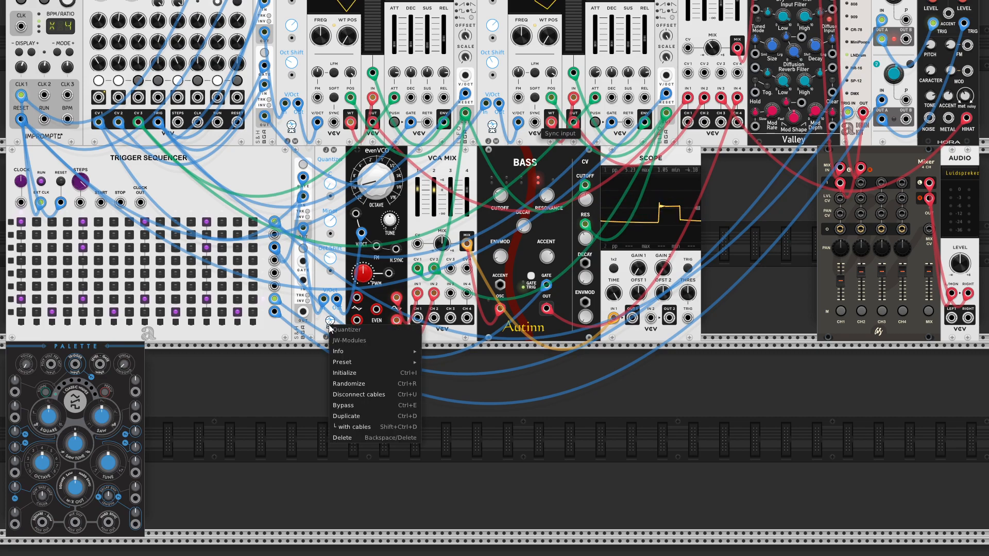
{"action": "left_click", "coordinate": [351, 415]}
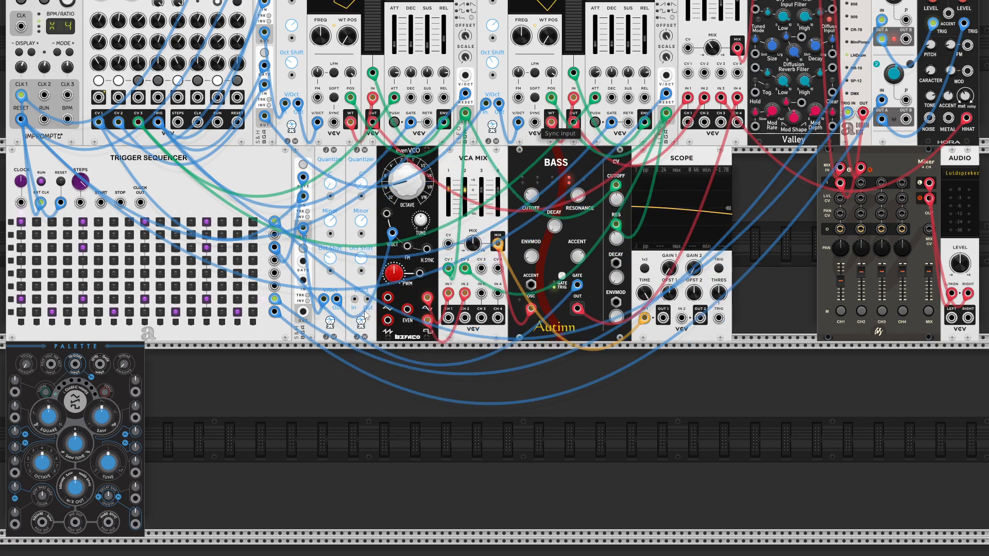
{"action": "left_click_drag", "start_coordinate": [363, 340], "coordinate": [118, 351]}
{"action": "left_click_drag", "start_coordinate": [269, 364], "coordinate": [221, 338]}
{"action": "left_click_drag", "start_coordinate": [159, 359], "coordinate": [12, 359]}
{"action": "left_click_drag", "start_coordinate": [254, 355], "coordinate": [91, 355]}
With blue cables, patch the second-row S&H's second channel: SEQ 3's CV 1 output to its signal input, the Trigger Sequencer's fourth output to its gate
{"action": "scroll", "coordinate": [339, 428], "scroll_direction": "up", "scroll_amount": 3}
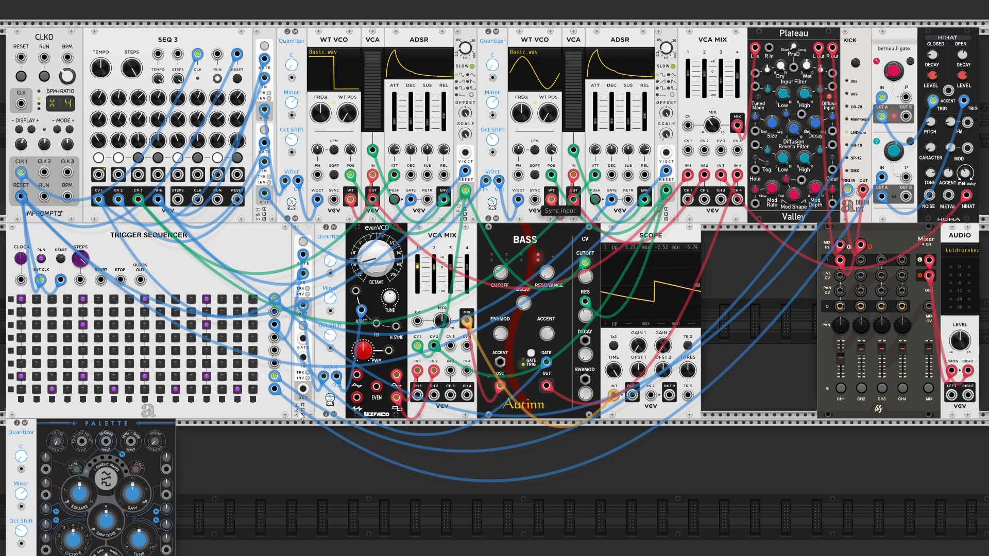
{"action": "right_click", "coordinate": [306, 354]}
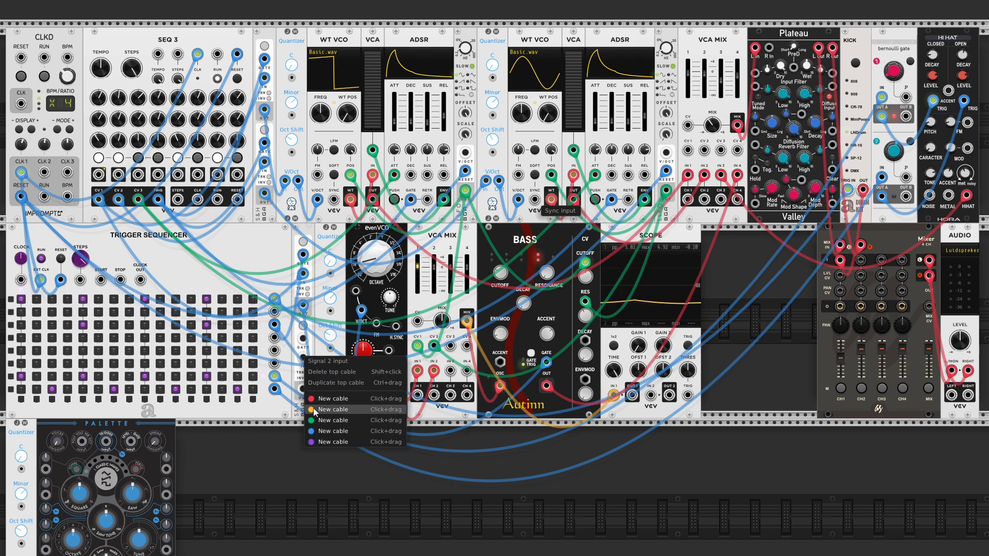
{"action": "left_click", "coordinate": [319, 437]}
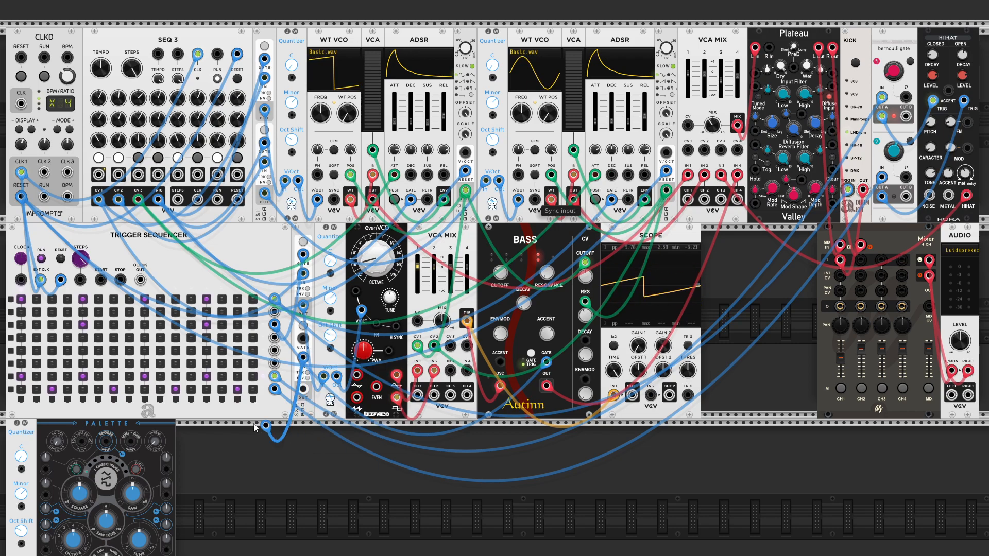
{"action": "left_click", "coordinate": [98, 200]}
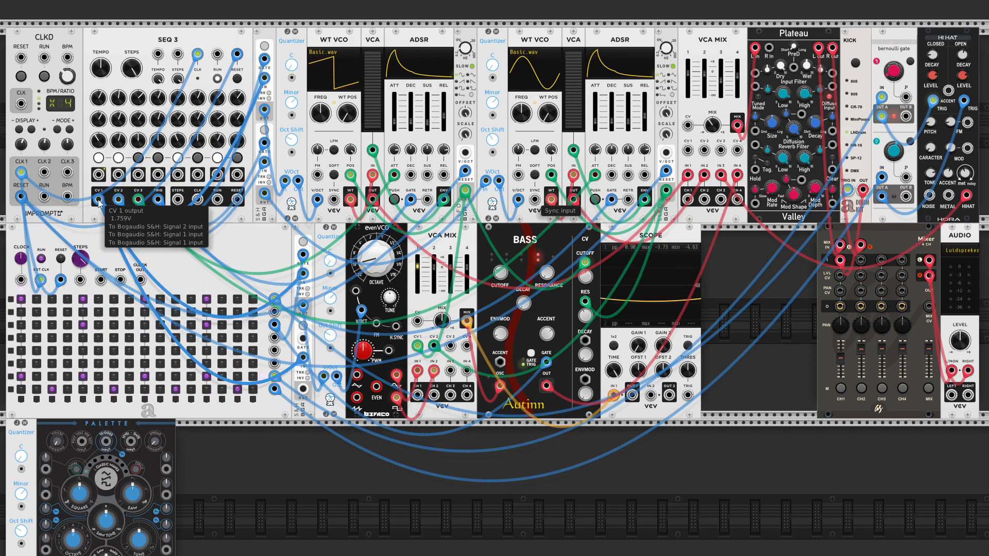
{"action": "right_click", "coordinate": [303, 341]}
{"action": "left_click", "coordinate": [332, 413]}
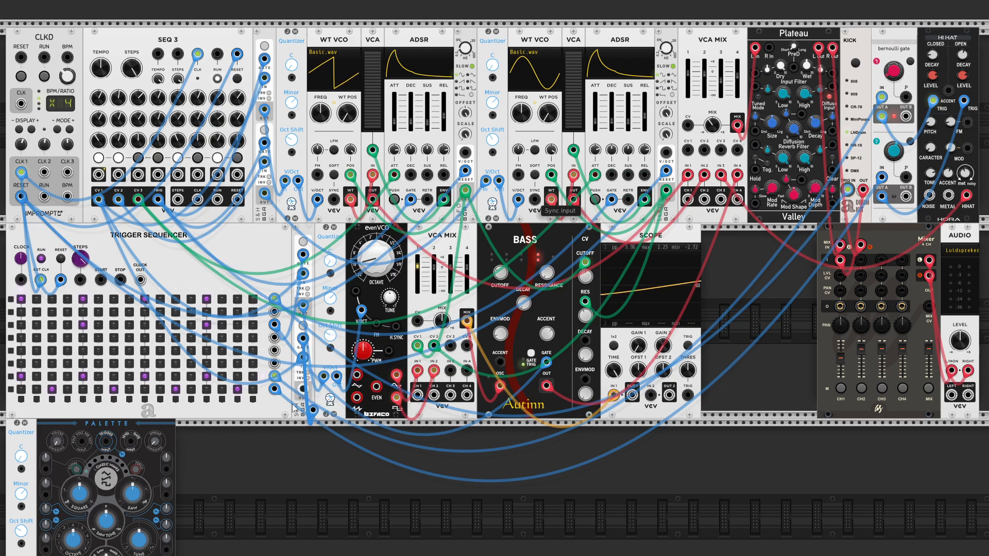
{"action": "left_click", "coordinate": [273, 338]}
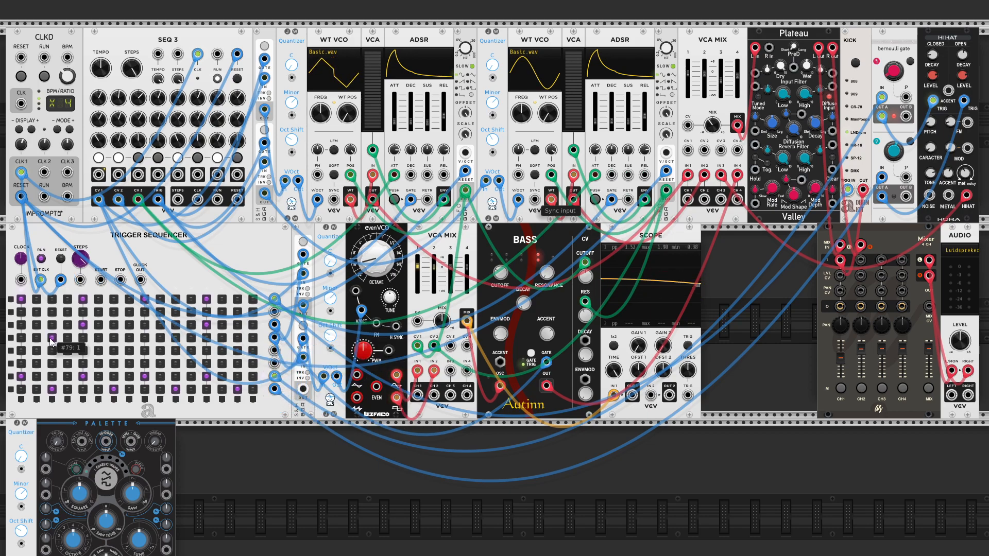
Program the Trigger Sequencer's fourth track with triggers on every fourth step, starting at step 3
{"action": "left_click", "coordinate": [114, 338]}
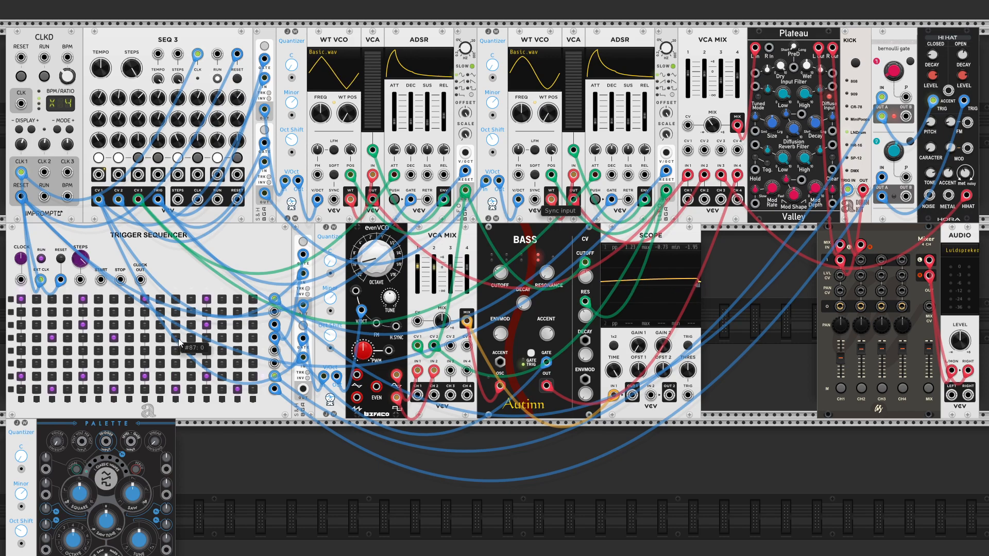
{"action": "left_click", "coordinate": [238, 338]}
{"action": "left_click", "coordinate": [225, 339]}
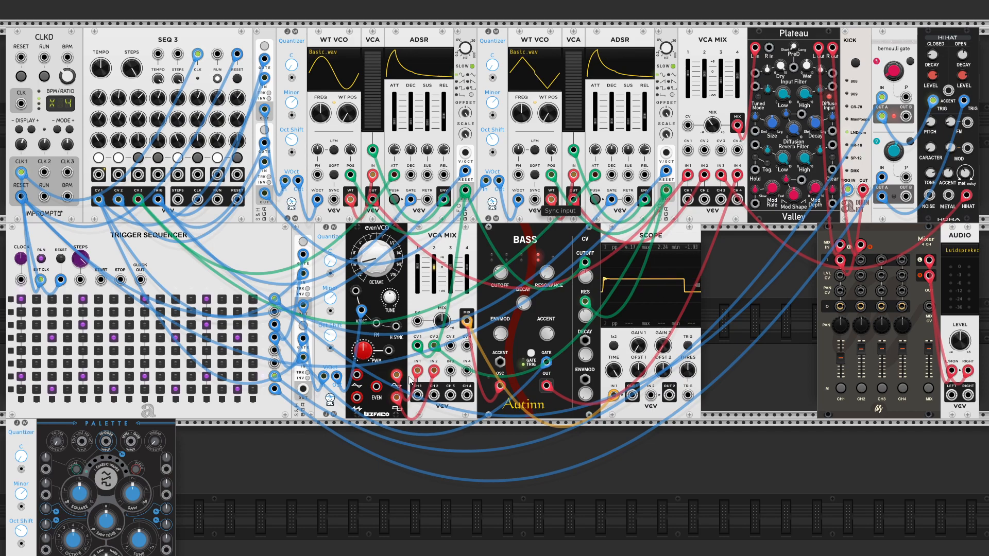
With blue cables, patch the S&H's second output into the third-row Quantizer and the Quantizer's output into the PALETTE's V/Oct input
{"action": "scroll", "coordinate": [410, 381], "scroll_direction": "down", "scroll_amount": 2}
{"action": "scroll", "coordinate": [301, 320], "scroll_direction": "down", "scroll_amount": 1}
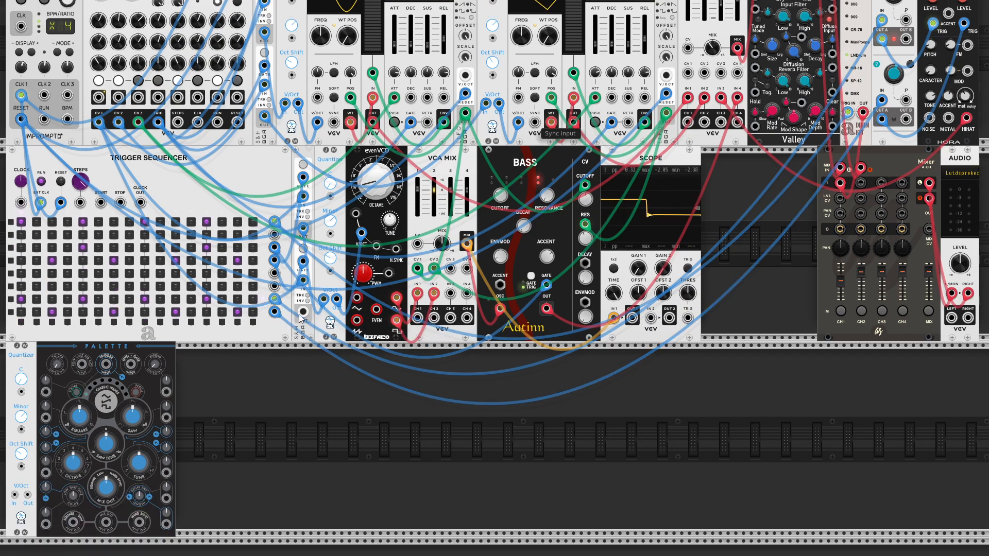
{"action": "right_click", "coordinate": [303, 312]}
{"action": "left_click", "coordinate": [305, 372]}
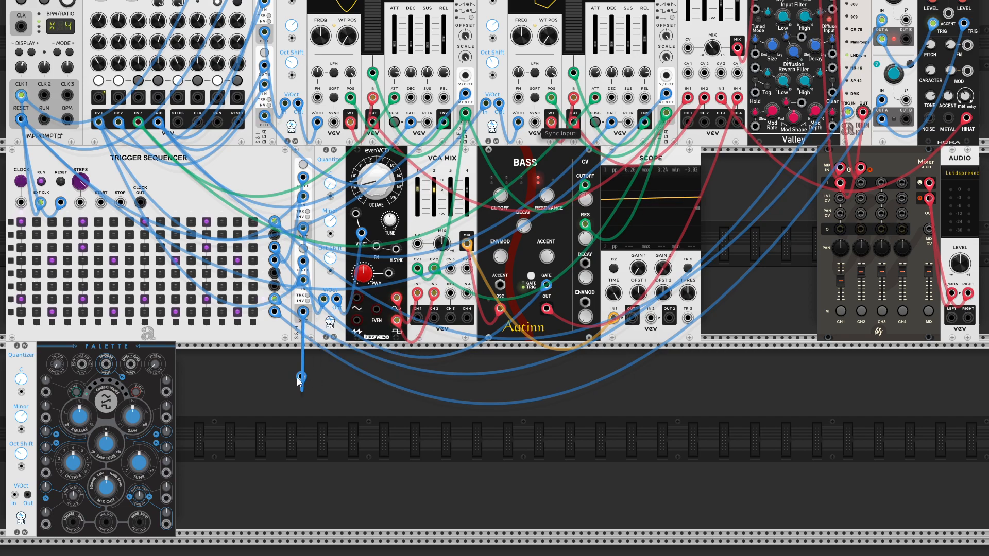
{"action": "left_click", "coordinate": [15, 494]}
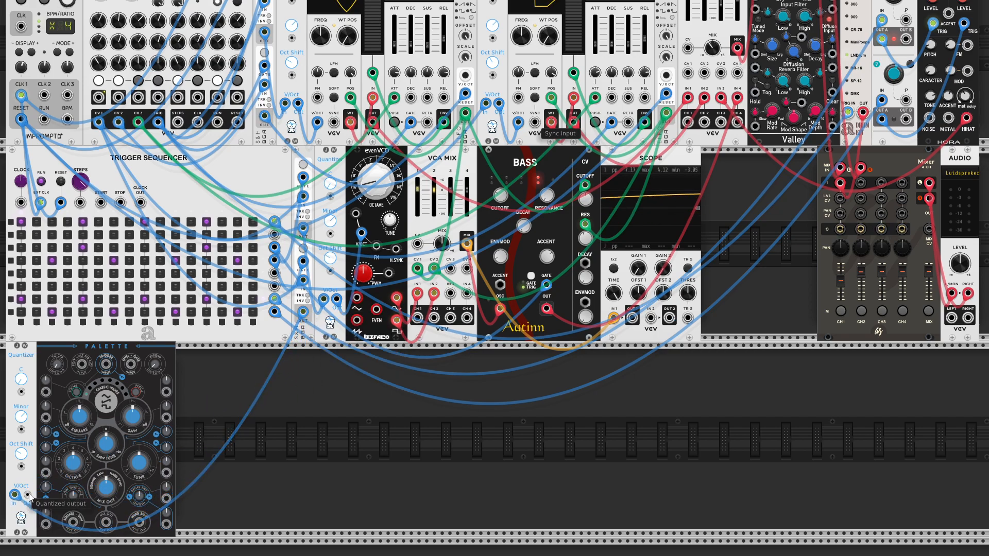
{"action": "right_click", "coordinate": [28, 495]}
{"action": "left_click", "coordinate": [56, 535]}
{"action": "left_click", "coordinate": [97, 410]}
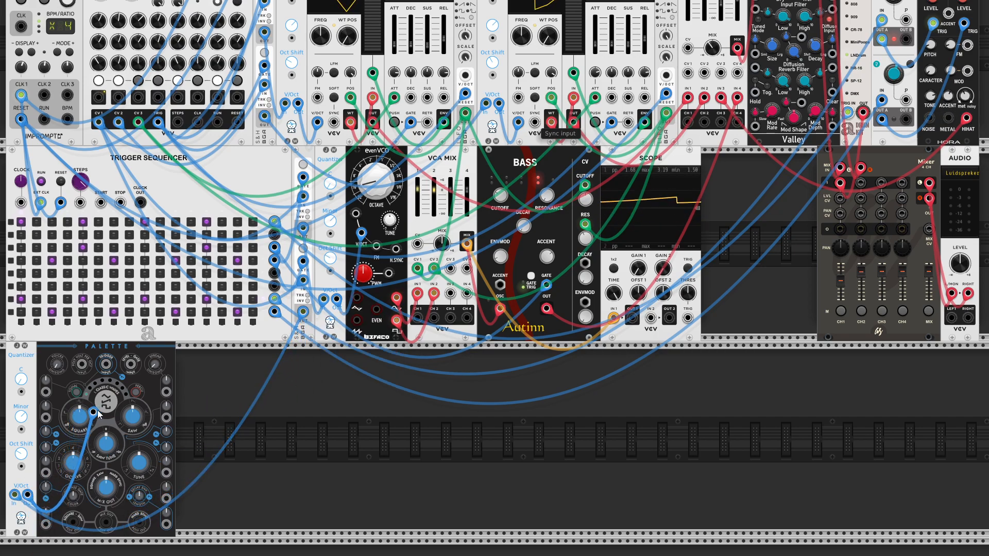
{"action": "left_click", "coordinate": [82, 364]}
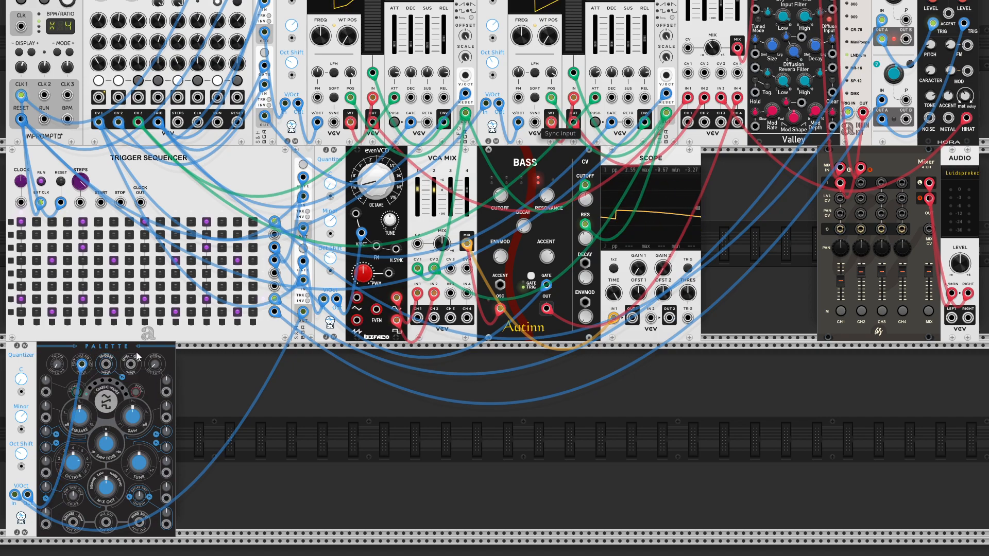
Patch the PALETTE's envelope trigger input to the Trigger Sequencer's fourth output with a blue cable
{"action": "right_click", "coordinate": [106, 366]}
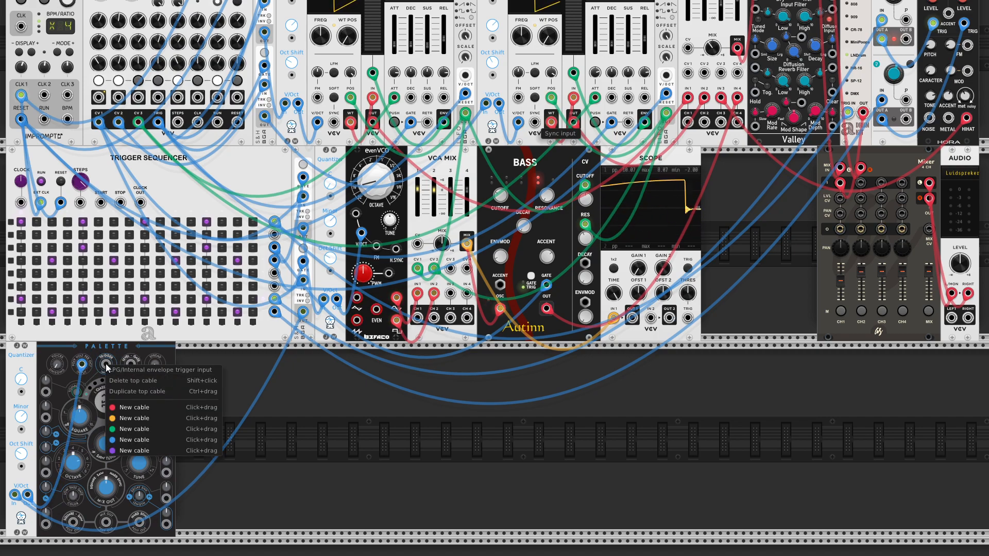
{"action": "left_click", "coordinate": [134, 440]}
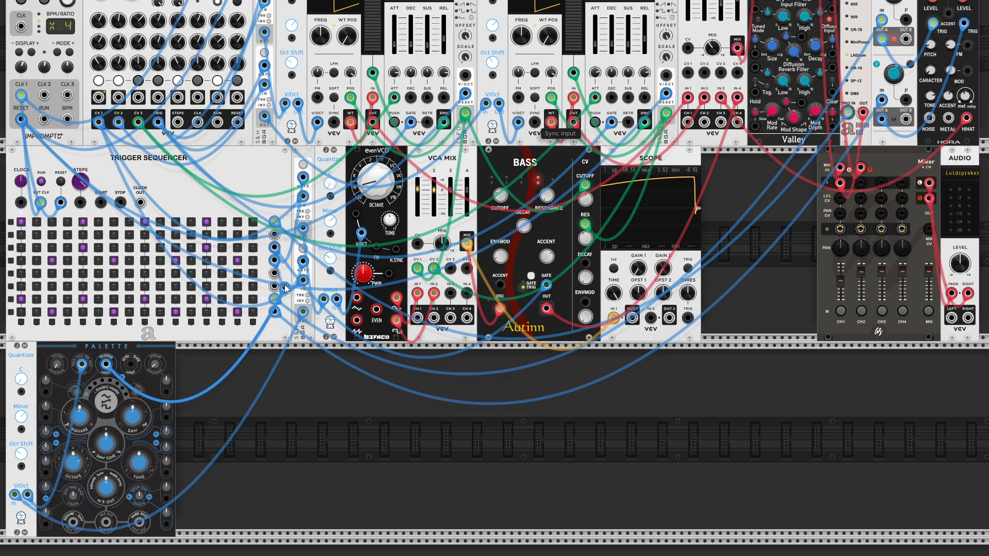
{"action": "left_click", "coordinate": [275, 263]}
{"action": "right_click", "coordinate": [107, 523]}
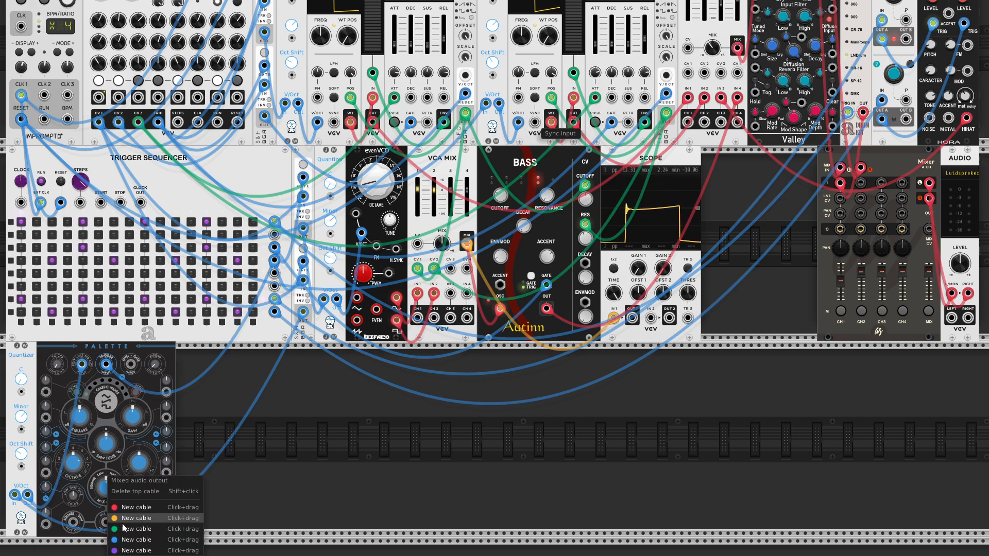
{"action": "left_click", "coordinate": [123, 508]}
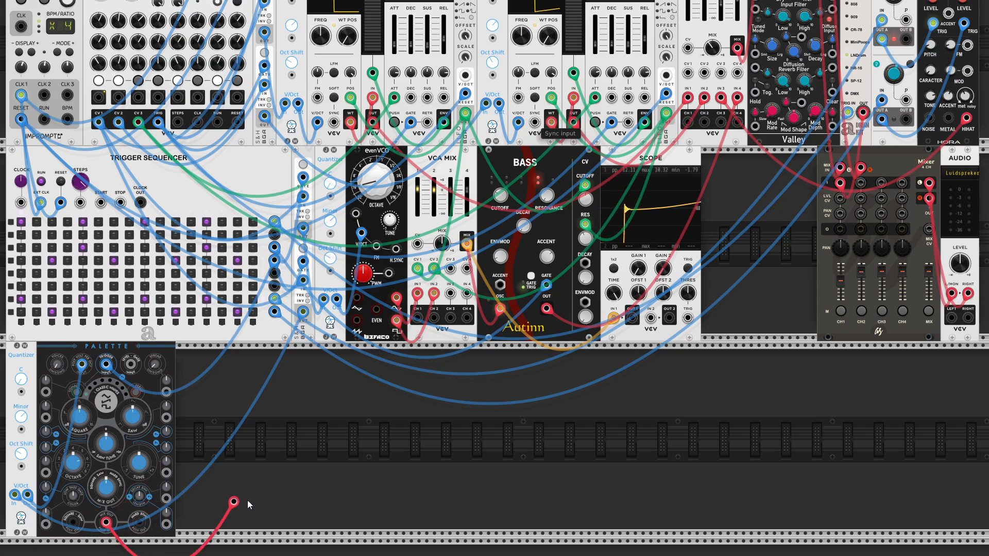
{"action": "left_click", "coordinate": [861, 186]}
{"action": "scroll", "coordinate": [309, 206], "scroll_direction": "up", "scroll_amount": 5}
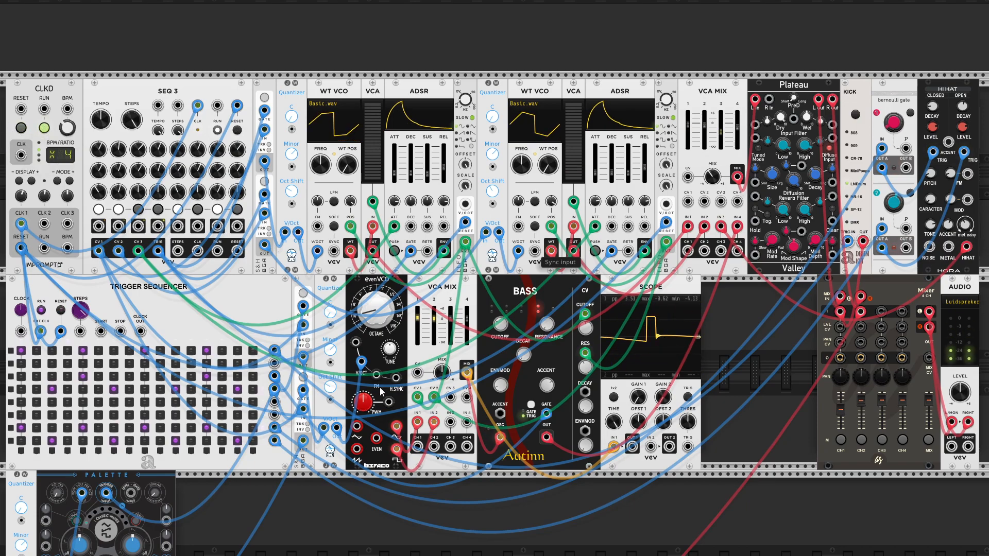
{"action": "scroll", "coordinate": [273, 421], "scroll_direction": "down", "scroll_amount": 1}
{"action": "scroll", "coordinate": [273, 421], "scroll_direction": "down", "scroll_amount": 2}
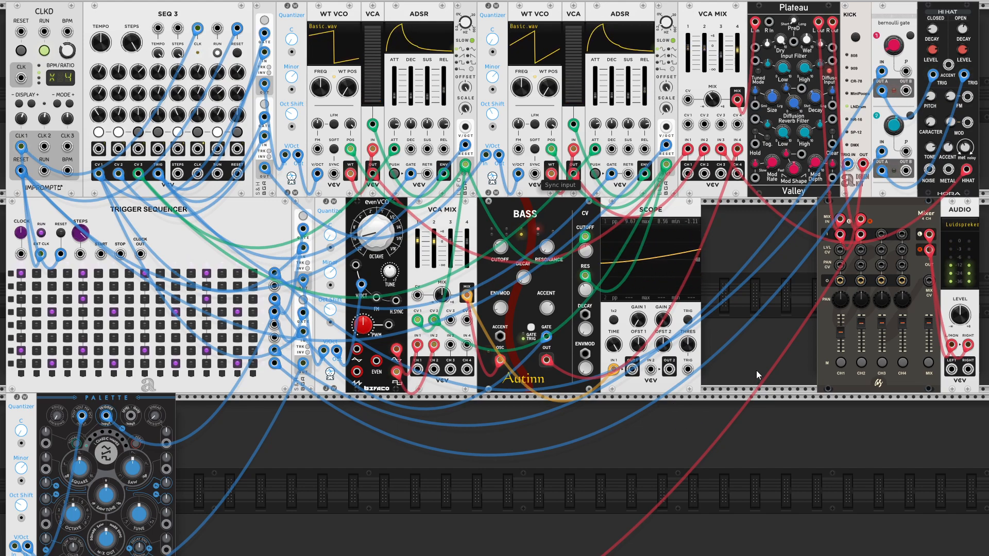
{"action": "scroll", "coordinate": [772, 155], "scroll_direction": "up", "scroll_amount": 1}
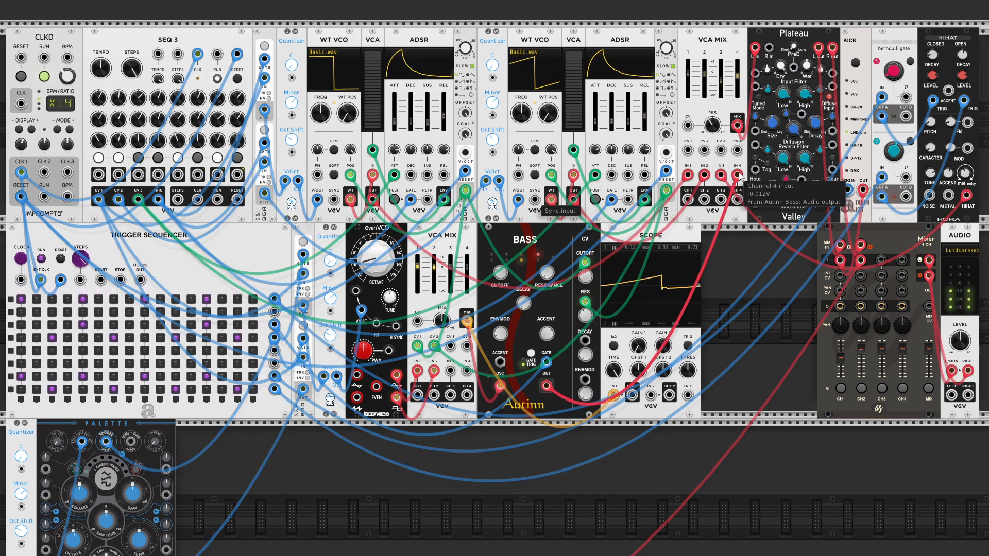
{"action": "mouse_move", "coordinate": [737, 175]}
{"action": "left_mouse_down"}
{"action": "mouse_move", "coordinate": [876, 216]}
{"action": "mouse_move", "coordinate": [882, 260]}
{"action": "mouse_move", "coordinate": [844, 262]}
{"action": "mouse_move", "coordinate": [738, 176]}
{"action": "left_mouse_up"}
{"action": "left_click_drag", "start_coordinate": [880, 260], "coordinate": [860, 261]}
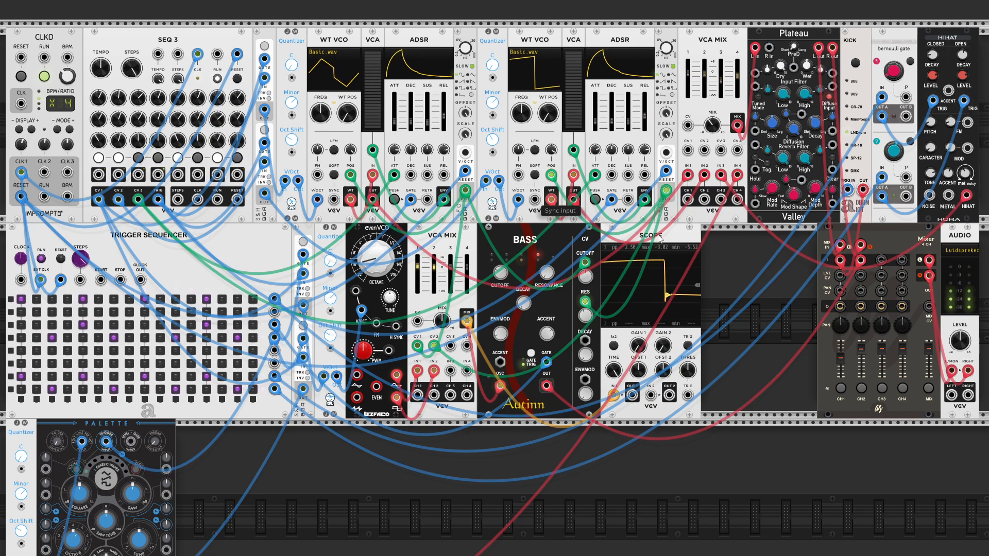
Try different timbre and morph amounts on the PALETTE's square/saw model while the sequence plays
{"action": "scroll", "coordinate": [296, 304], "scroll_direction": "down", "scroll_amount": 1}
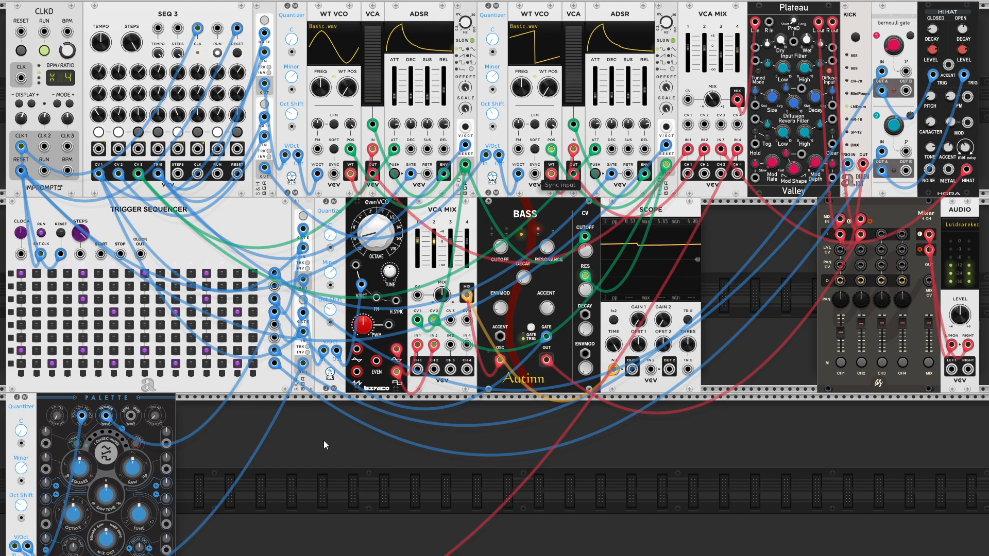
{"action": "scroll", "coordinate": [323, 440], "scroll_direction": "down", "scroll_amount": 2}
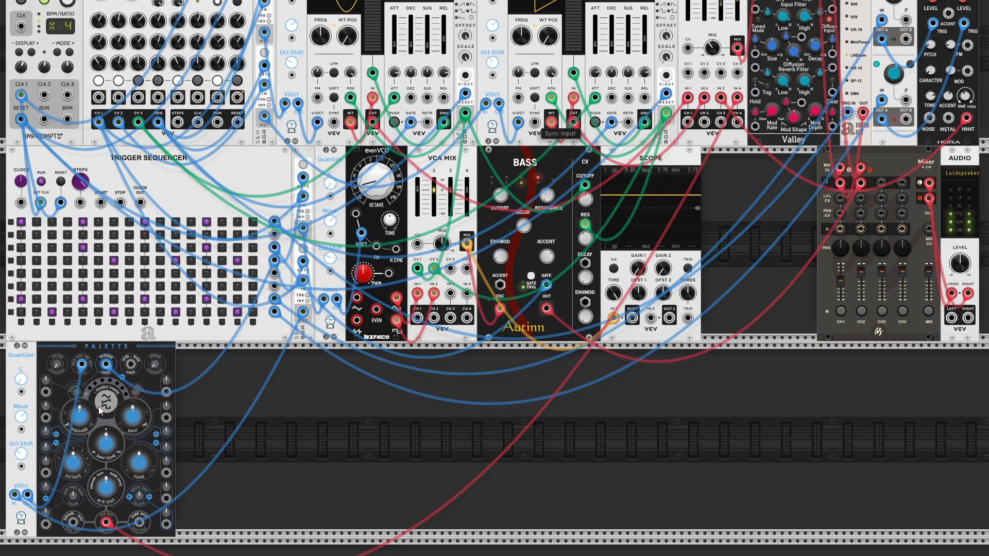
{"action": "mouse_move", "coordinate": [80, 420]}
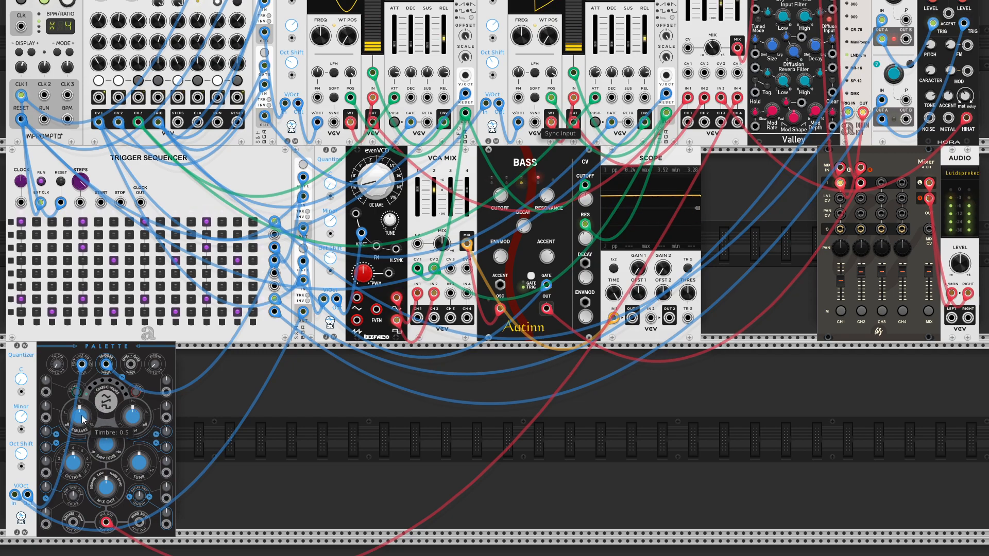
{"action": "left_click_drag", "start_coordinate": [80, 420], "coordinate": [81, 424]}
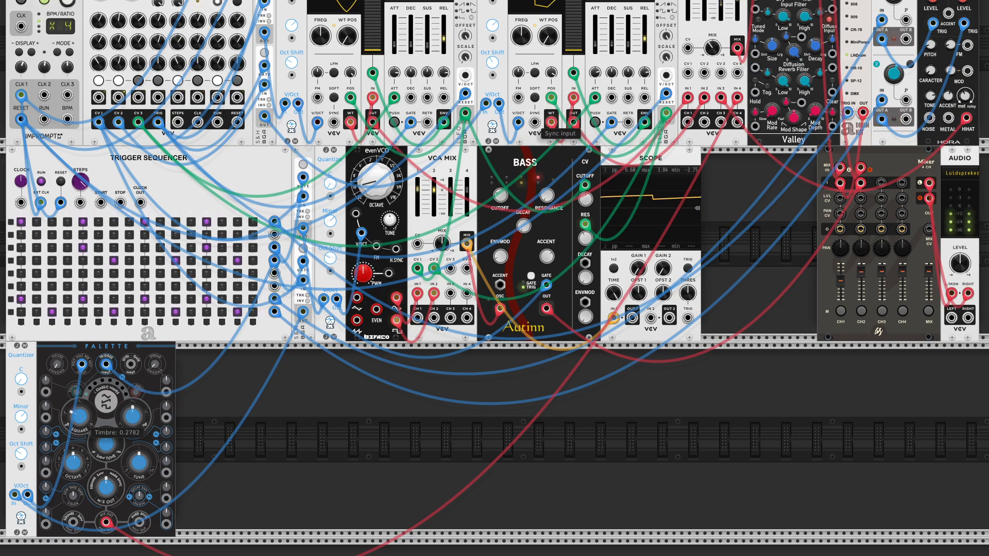
{"action": "left_click_drag", "start_coordinate": [81, 423], "coordinate": [81, 398]}
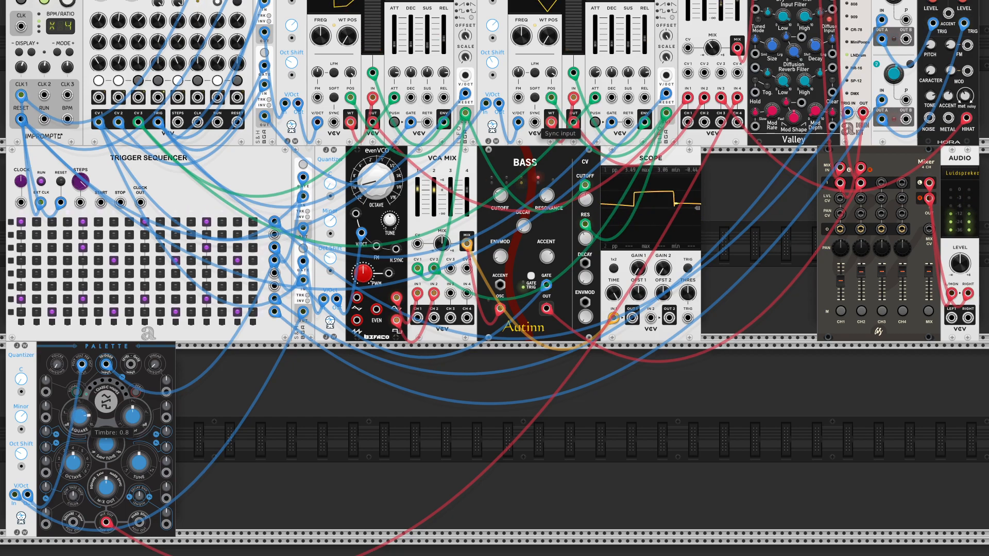
{"action": "mouse_move", "coordinate": [132, 416]}
{"action": "left_mouse_down"}
{"action": "mouse_move", "coordinate": [132, 407]}
{"action": "mouse_move", "coordinate": [133, 430]}
{"action": "left_mouse_up"}
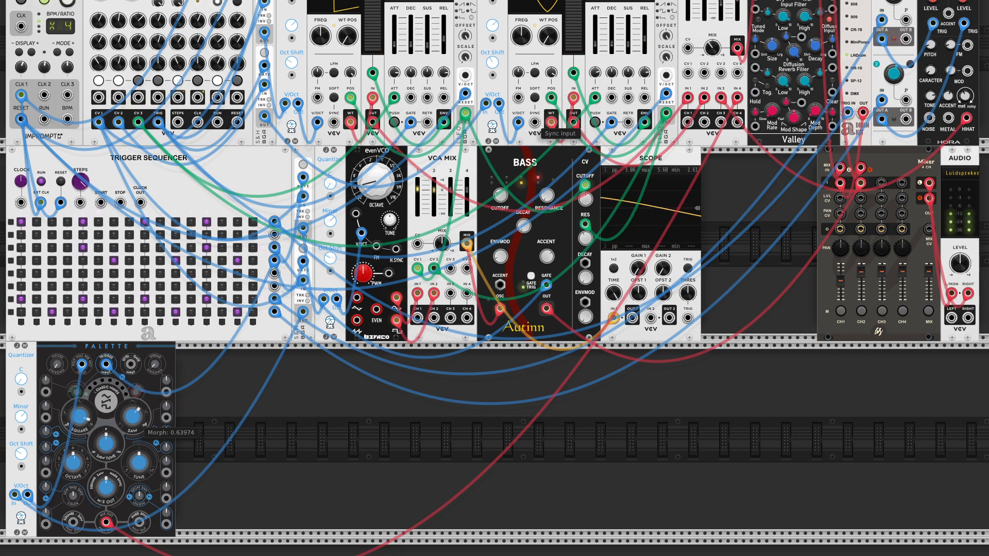
{"action": "left_click_drag", "start_coordinate": [80, 418], "coordinate": [80, 451]}
{"action": "left_click_drag", "start_coordinate": [132, 417], "coordinate": [143, 434]}
Switch the PALETTE to the waveshaping model and adjust its fold and asymmetry amounts
{"action": "left_click", "coordinate": [78, 391]}
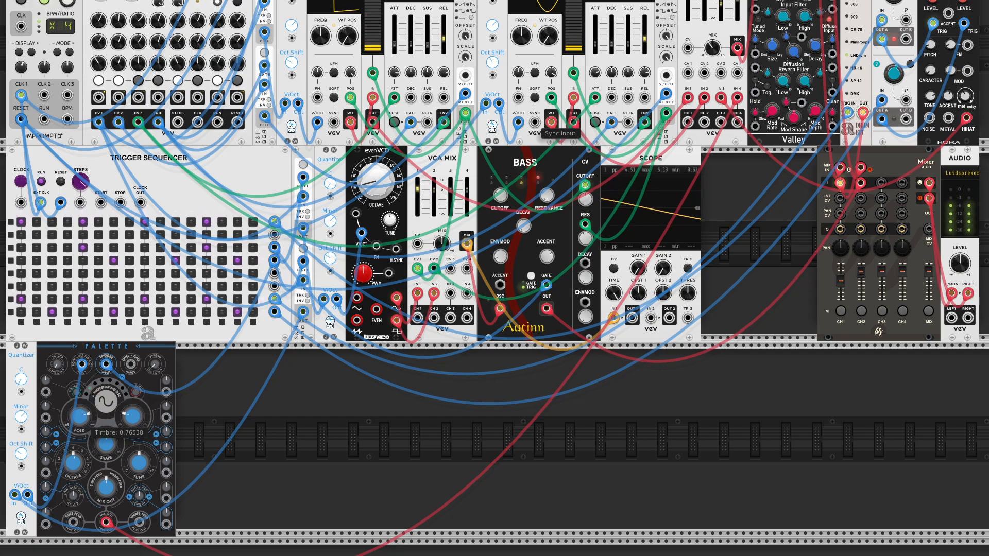
{"action": "left_click_drag", "start_coordinate": [139, 420], "coordinate": [140, 374]}
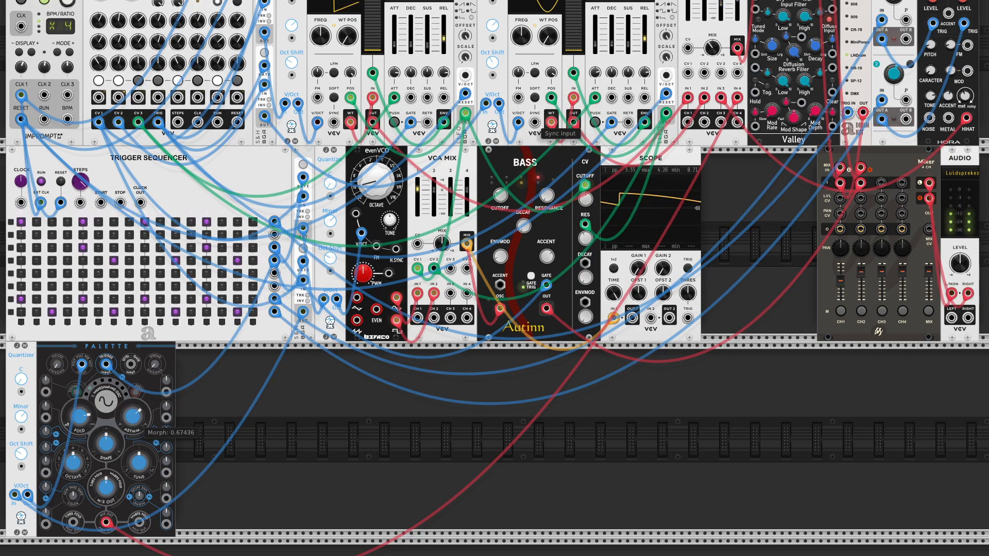
{"action": "left_click_drag", "start_coordinate": [137, 418], "coordinate": [137, 415]}
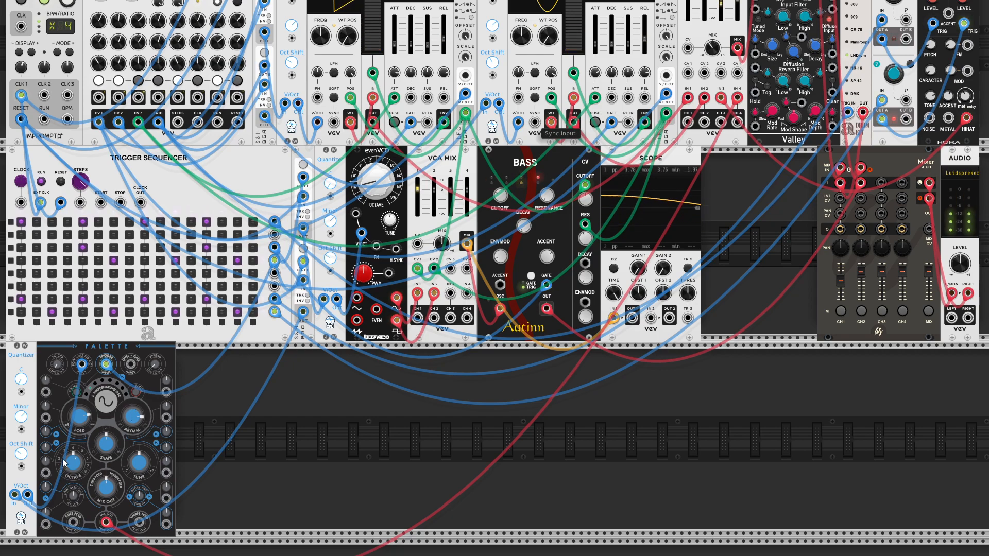
Switch the PALETTE to the two-operator FM model and set its modulation timbre to about 0.49
{"action": "left_click", "coordinate": [78, 388]}
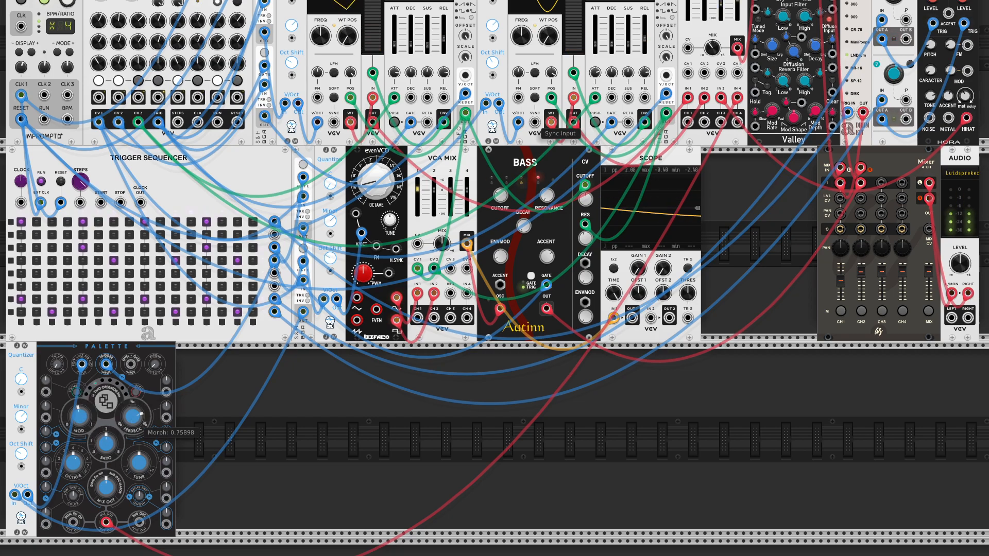
{"action": "left_click_drag", "start_coordinate": [75, 429], "coordinate": [74, 405]}
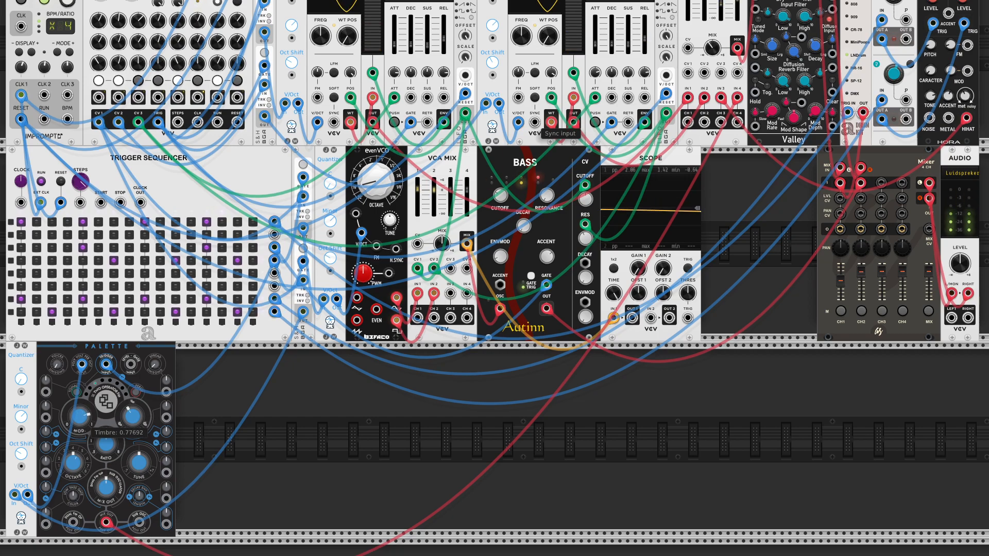
{"action": "left_click_drag", "start_coordinate": [74, 402], "coordinate": [75, 432]}
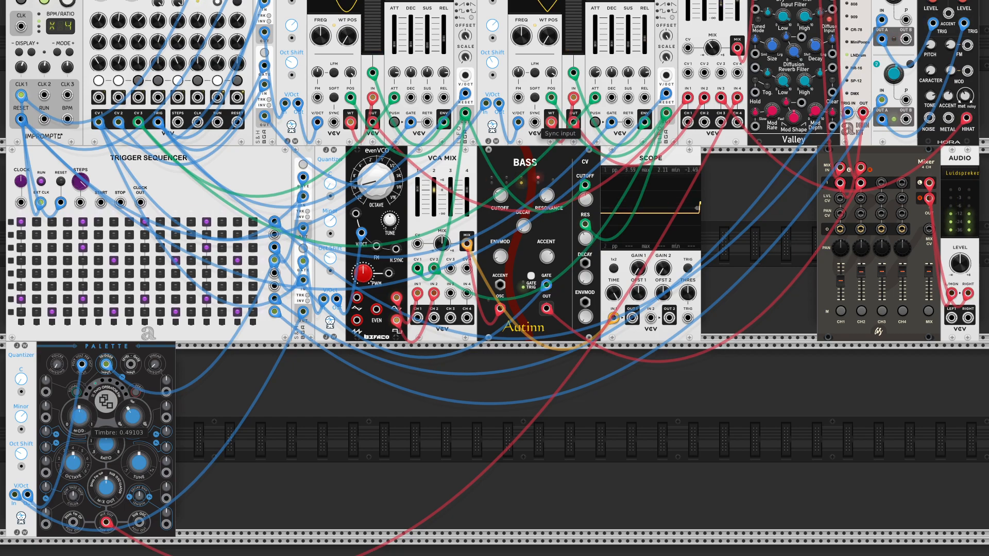
Switch the PALETTE to the granular formant model and try different frequency and shape amounts, setting timbre to about 0.41
{"action": "left_click", "coordinate": [78, 393]}
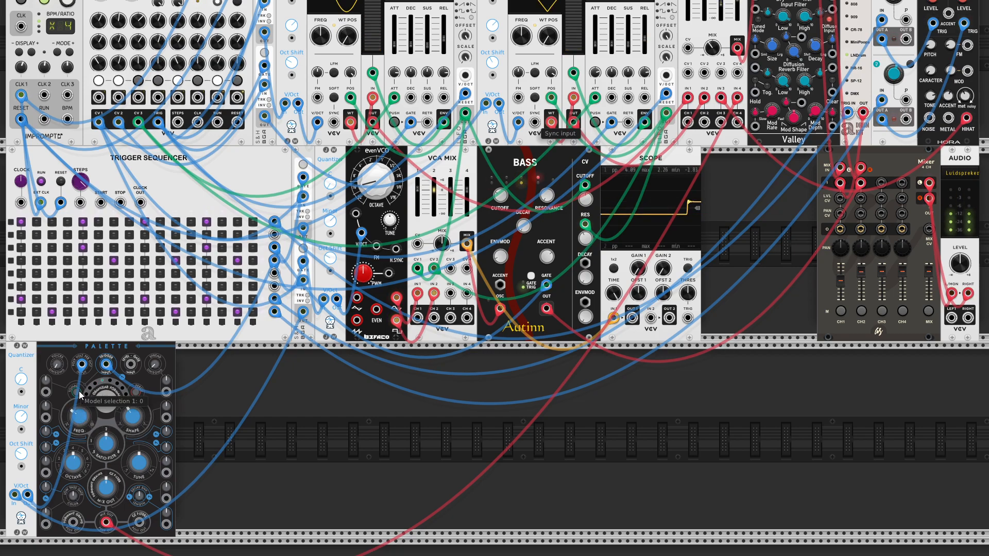
{"action": "left_click_drag", "start_coordinate": [86, 418], "coordinate": [85, 379]}
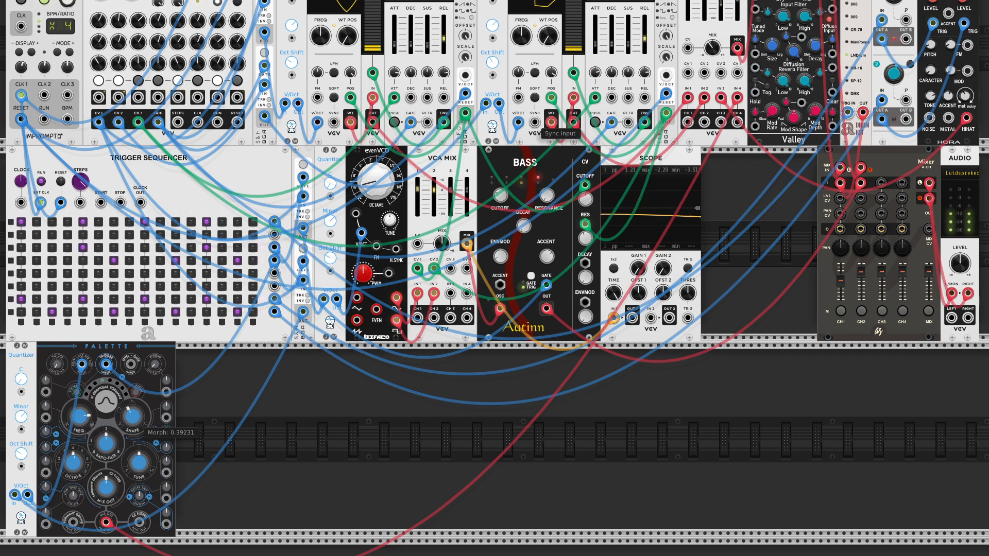
{"action": "left_click_drag", "start_coordinate": [132, 416], "coordinate": [133, 407]}
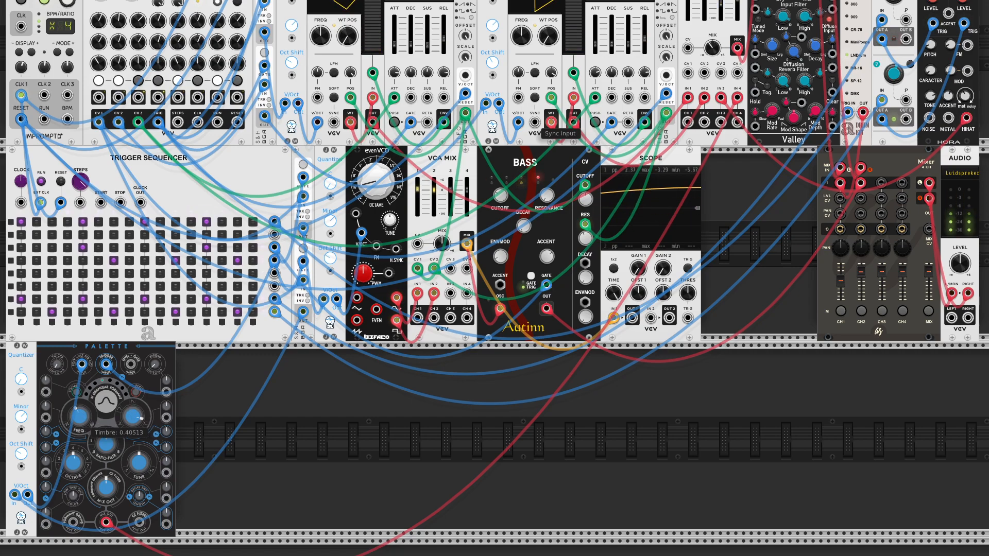
Audition the PALETTE's harmonic and wavetable models, varying their timbre and morph amounts
{"action": "left_click", "coordinate": [78, 392]}
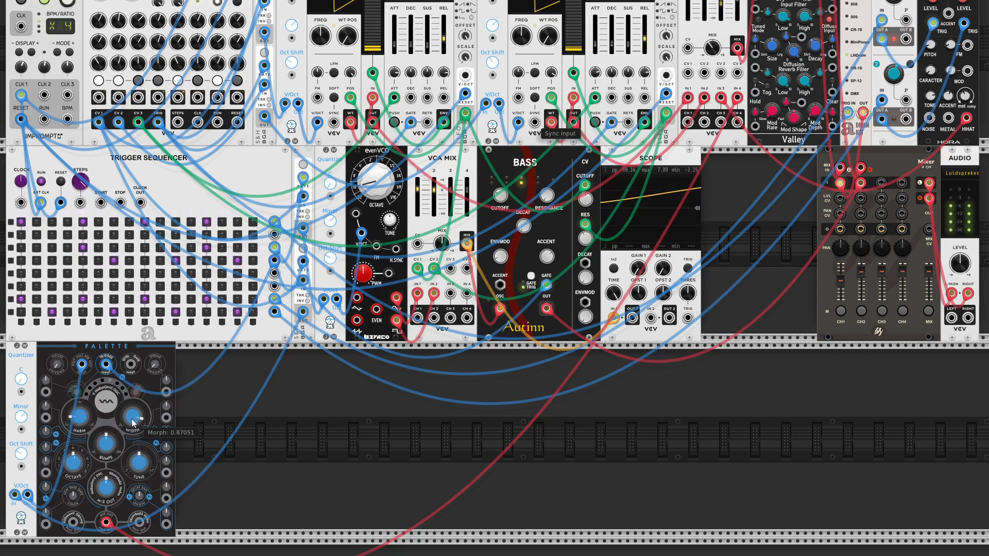
{"action": "left_click_drag", "start_coordinate": [78, 416], "coordinate": [128, 394]}
{"action": "left_click", "coordinate": [75, 394]}
{"action": "left_click_drag", "start_coordinate": [79, 419], "coordinate": [79, 448]}
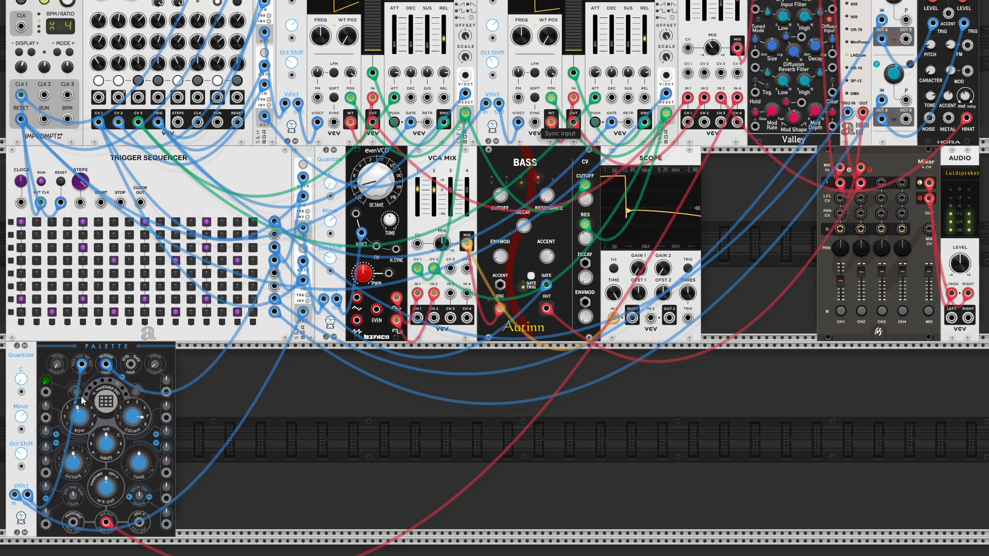
Retune the SEQ 3's CV 1 row, setting step 5 to about 2.19 V and step 7 to about 2.39 V
{"action": "scroll", "coordinate": [105, 258], "scroll_direction": "up", "scroll_amount": 5}
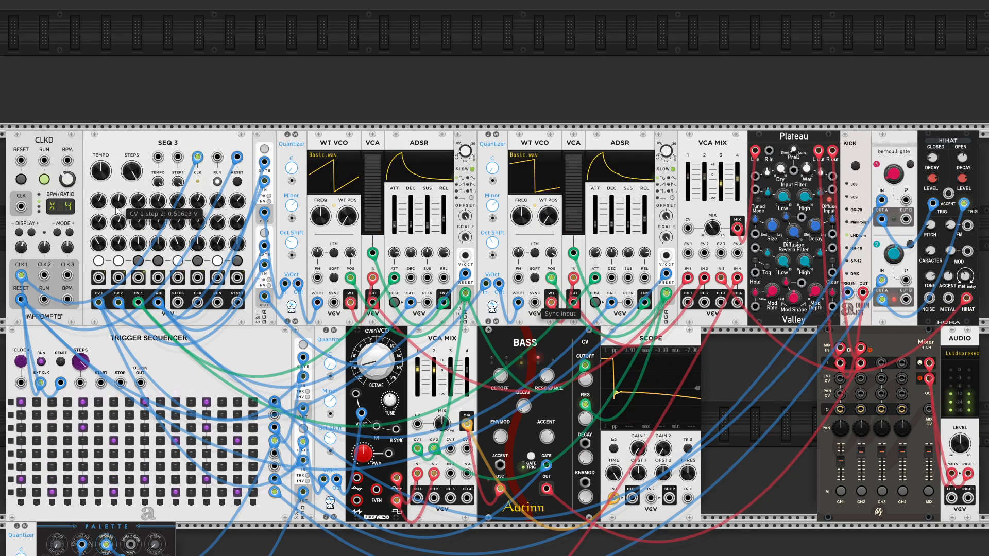
{"action": "left_click_drag", "start_coordinate": [99, 202], "coordinate": [99, 200]}
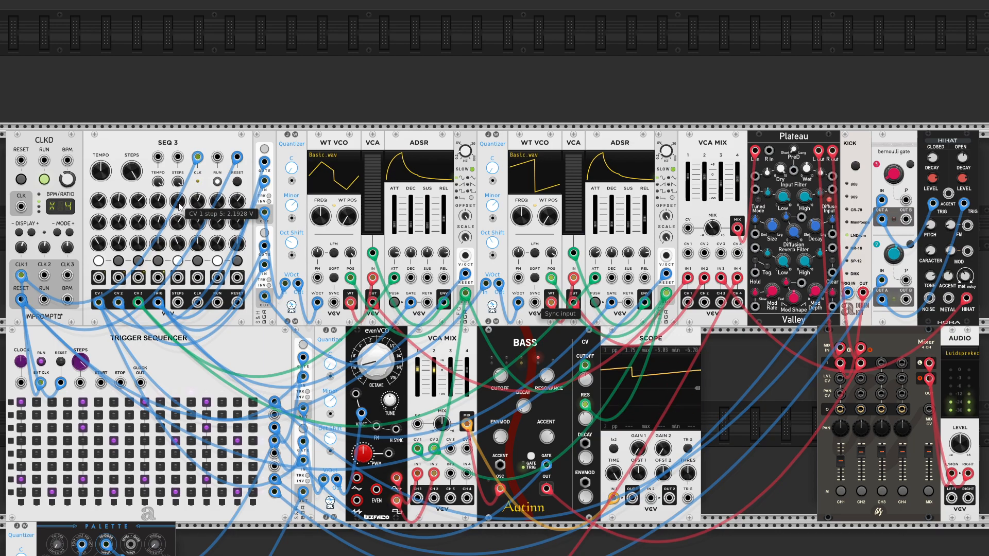
{"action": "scroll", "coordinate": [256, 184], "scroll_direction": "down", "scroll_amount": 1}
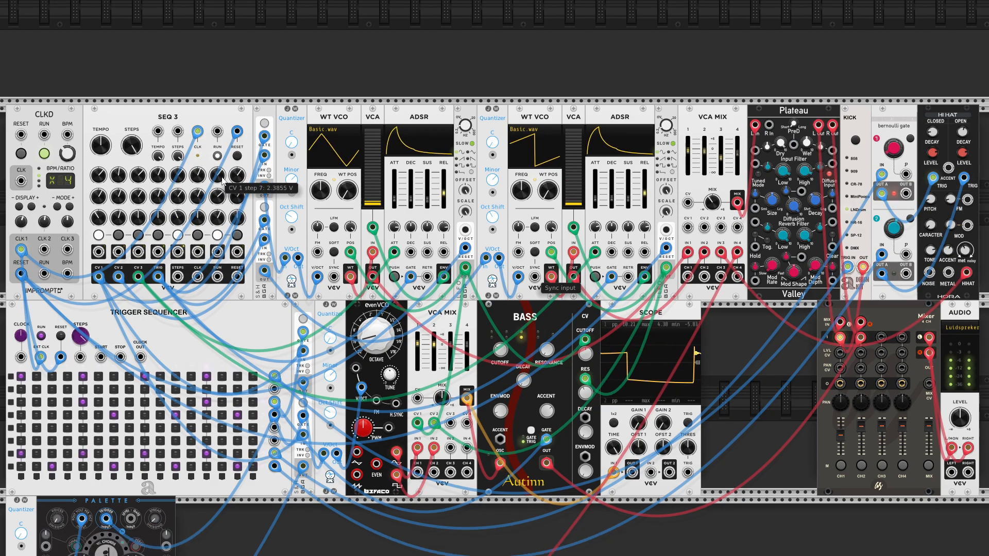
{"action": "left_click_drag", "start_coordinate": [216, 196], "coordinate": [217, 194]}
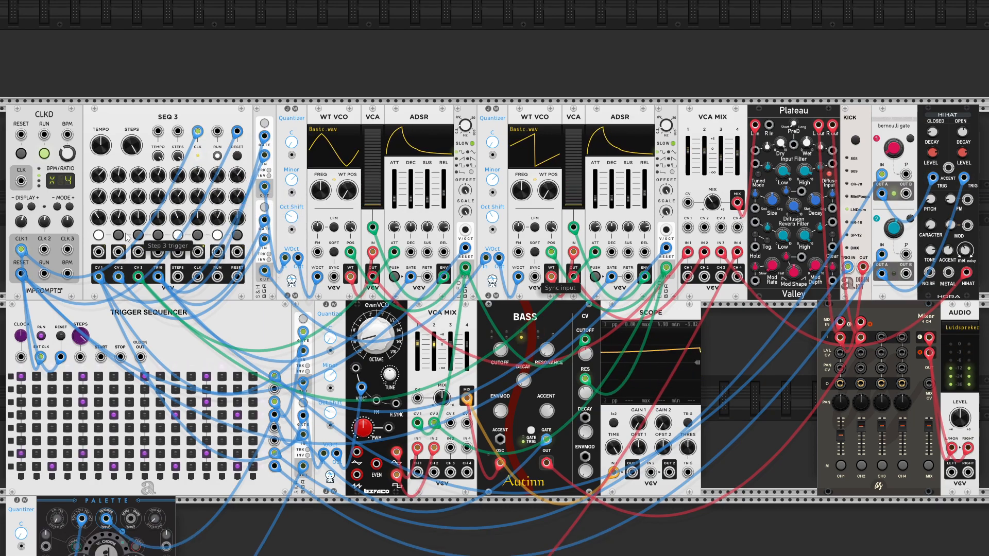
Switch the PALETTE to the vowel and speech model and try different timbre amounts, setting morph to about 0.85
{"action": "scroll", "coordinate": [164, 200], "scroll_direction": "down", "scroll_amount": 1}
{"action": "scroll", "coordinate": [103, 181], "scroll_direction": "down", "scroll_amount": 2}
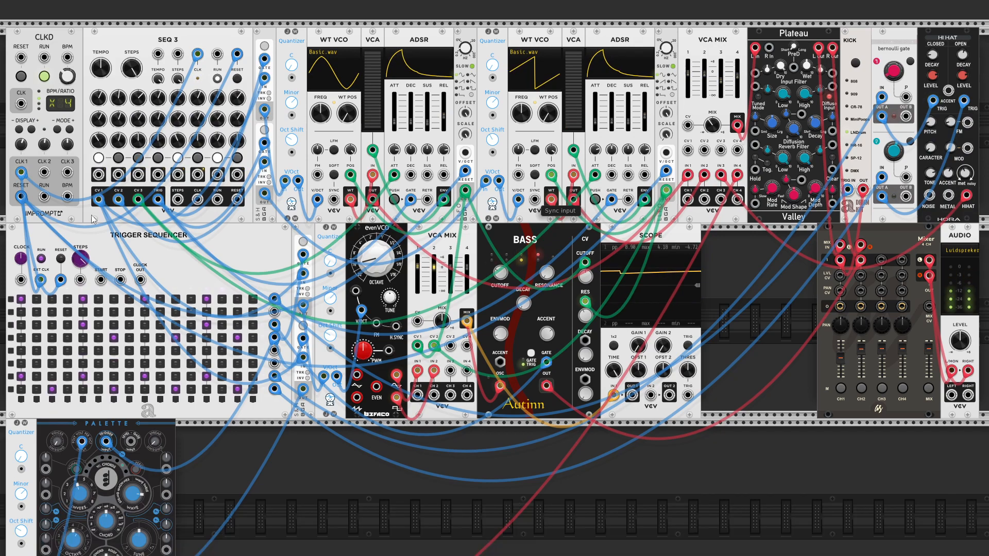
{"action": "scroll", "coordinate": [103, 181], "scroll_direction": "down", "scroll_amount": 1}
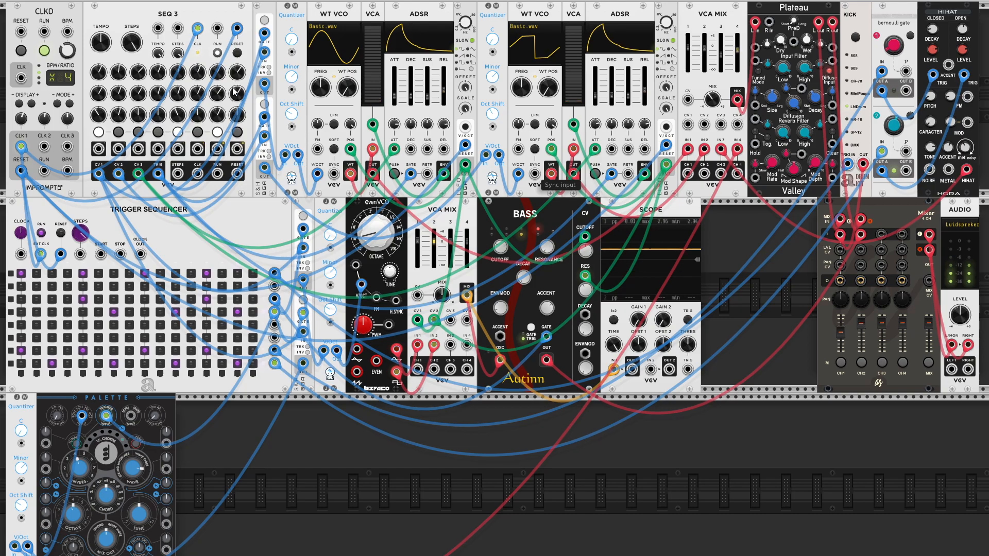
{"action": "scroll", "coordinate": [79, 284], "scroll_direction": "down", "scroll_amount": 4}
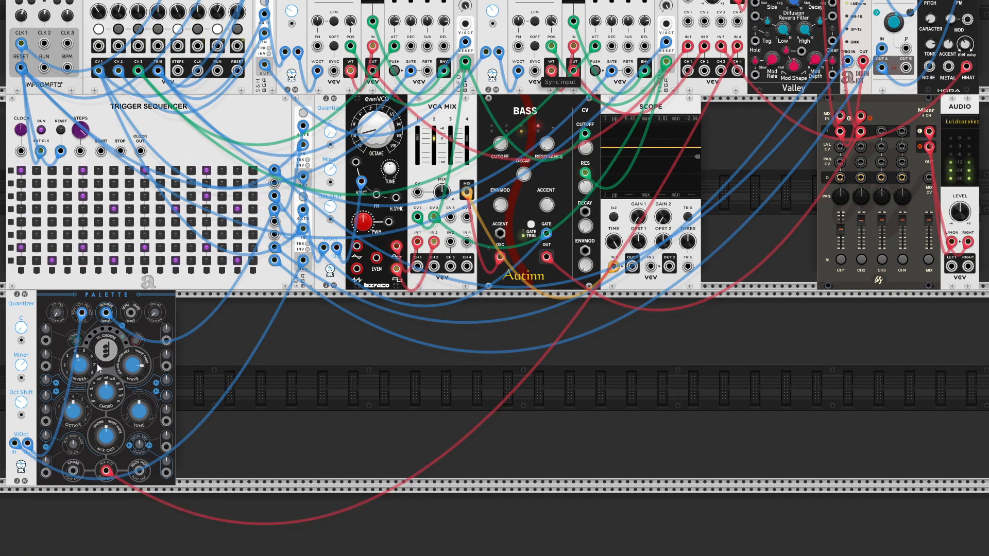
{"action": "left_click", "coordinate": [77, 341]}
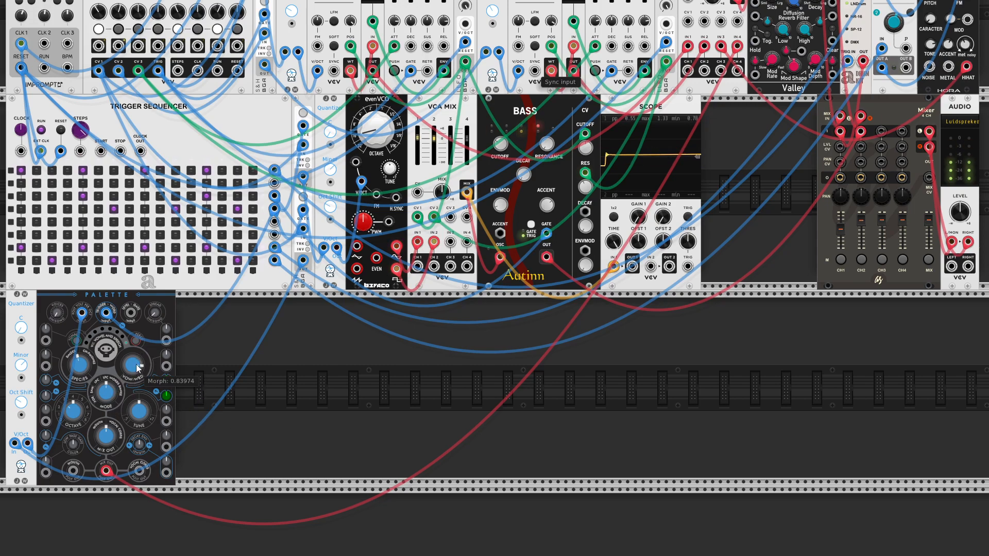
{"action": "left_click_drag", "start_coordinate": [132, 364], "coordinate": [84, 329]}
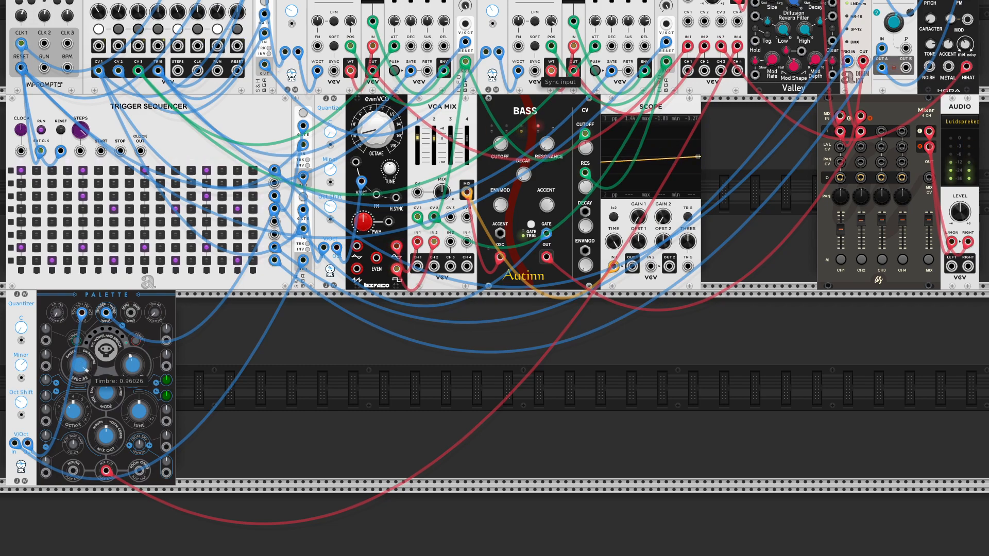
{"action": "left_click_drag", "start_coordinate": [79, 364], "coordinate": [80, 377]}
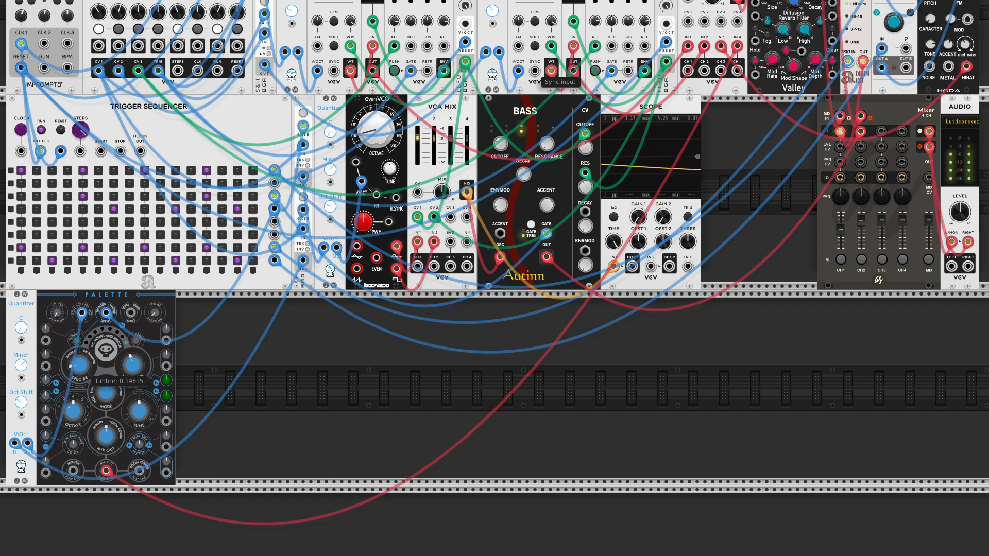
{"action": "double_click", "coordinate": [133, 364]}
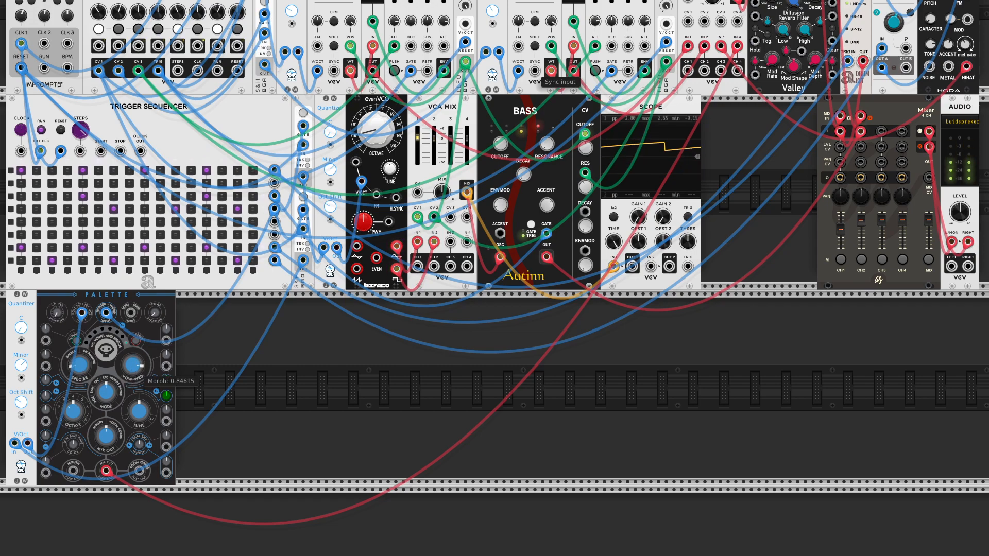
Audition models from the PALETTE's second bank, ending on the granular cloud, and vary its density and overlap amounts
{"action": "left_click", "coordinate": [132, 346]}
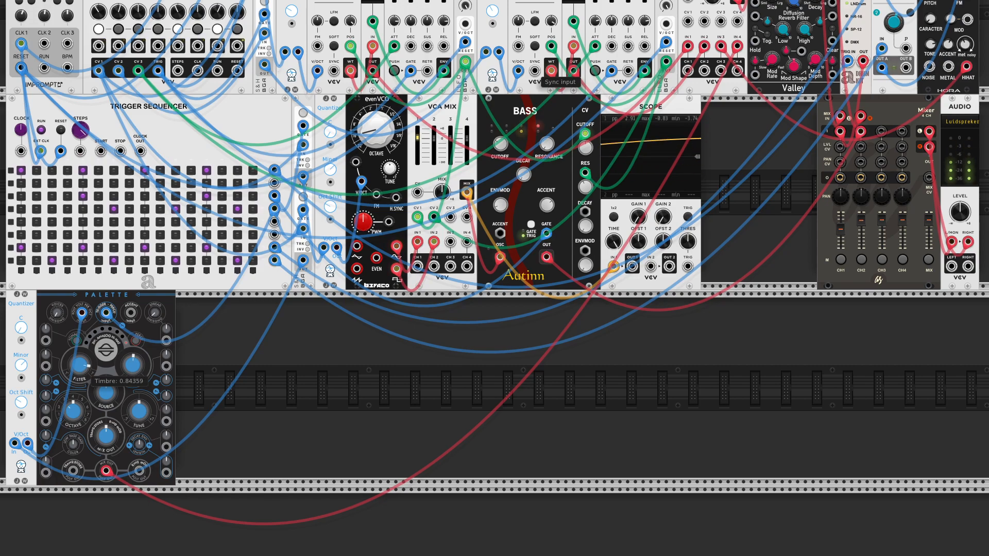
{"action": "left_click_drag", "start_coordinate": [85, 369], "coordinate": [85, 371]}
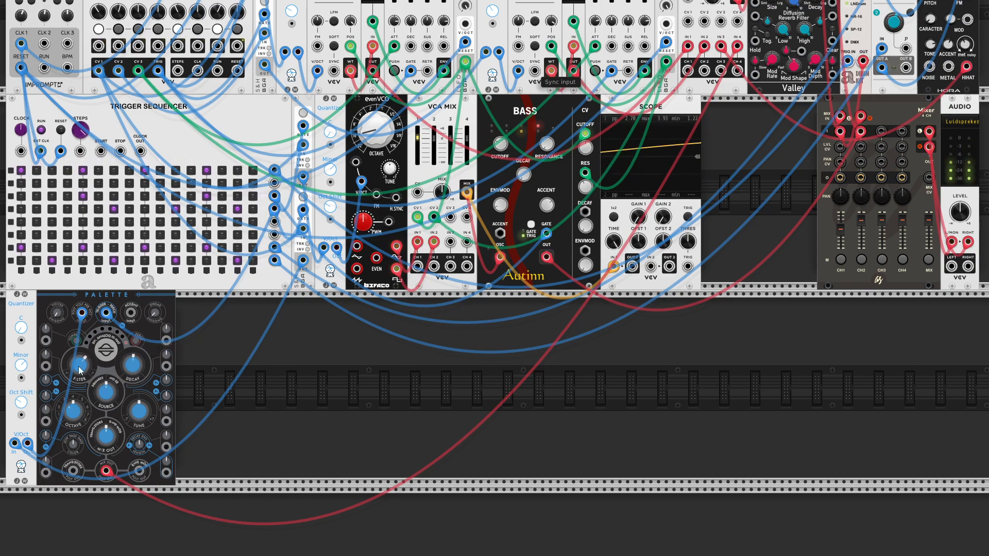
{"action": "left_click", "coordinate": [136, 340]}
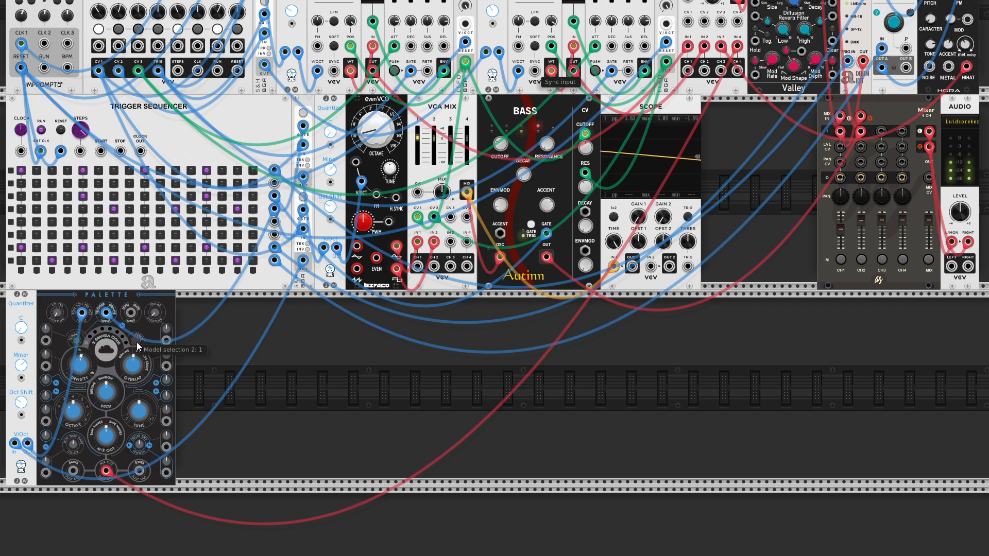
{"action": "left_click_drag", "start_coordinate": [93, 371], "coordinate": [98, 362]}
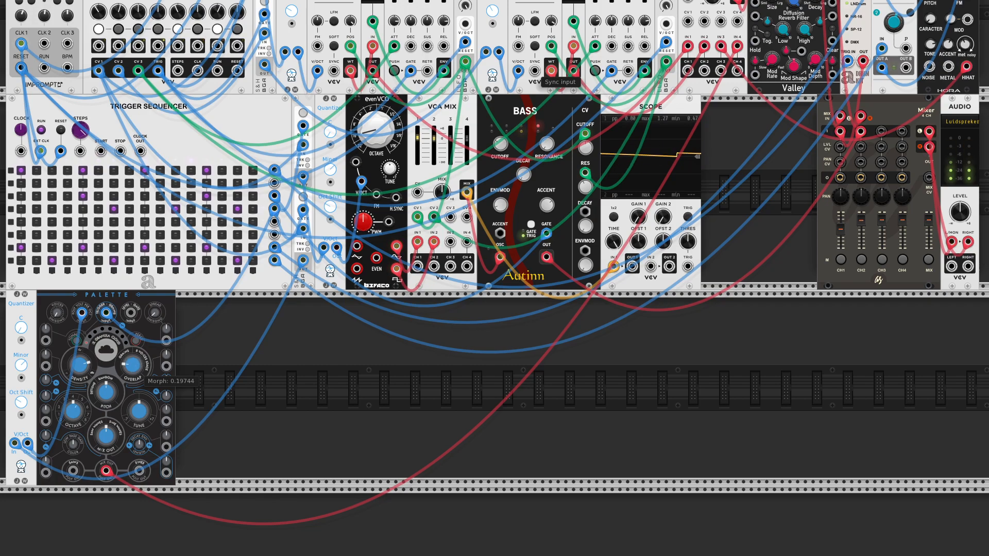
{"action": "left_click_drag", "start_coordinate": [92, 372], "coordinate": [92, 379]}
Switch the PALETTE to the filtered noise model and set its noise timbre to about 0.69
{"action": "left_click", "coordinate": [136, 341]}
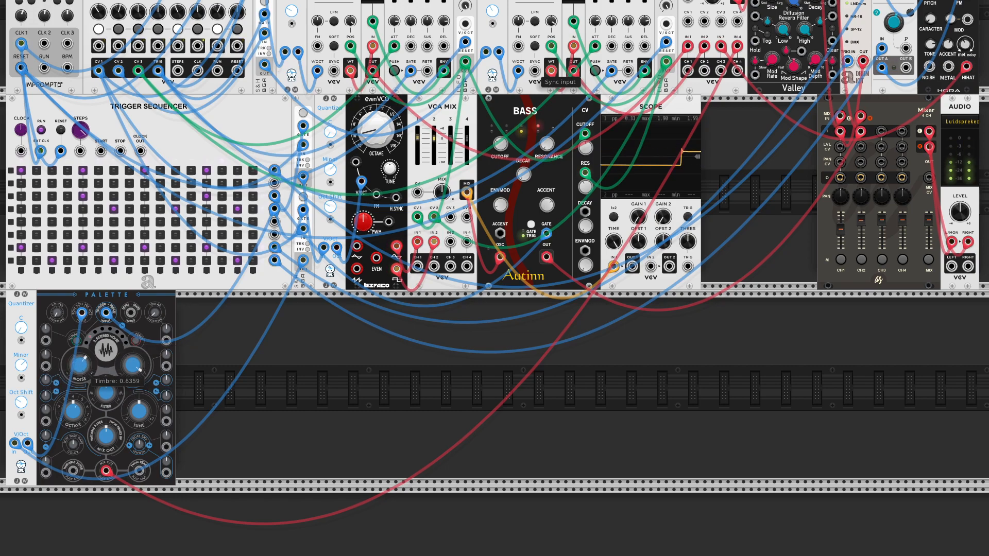
{"action": "left_click_drag", "start_coordinate": [79, 365], "coordinate": [79, 360]}
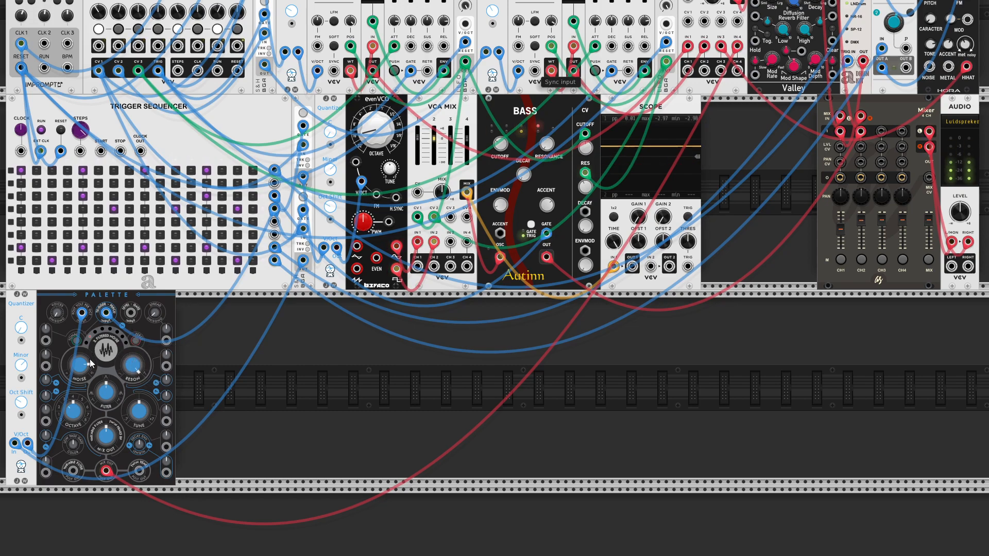
{"action": "left_click_drag", "start_coordinate": [79, 365], "coordinate": [79, 363]}
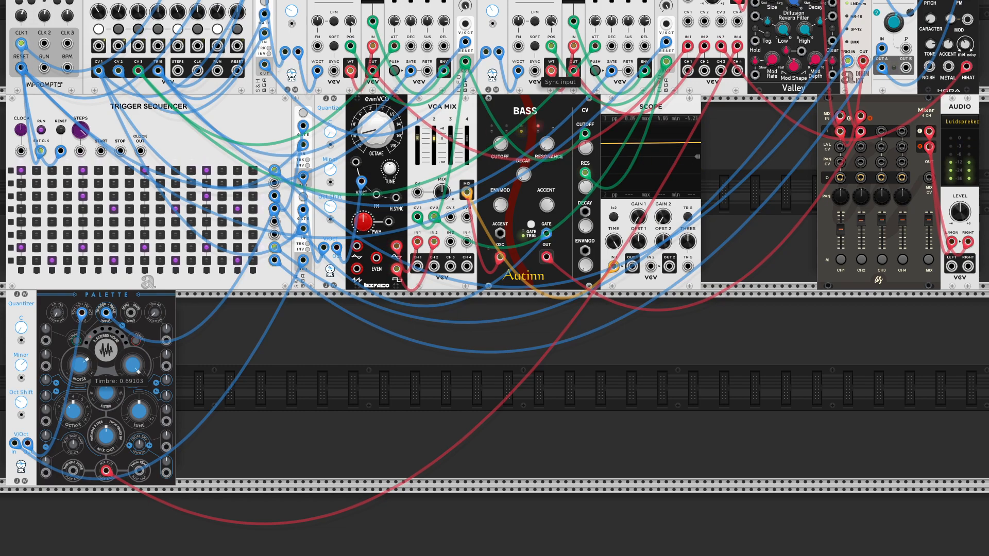
Switch the PALETTE to the particle noise model and vary its density, setting the filter morph to about 0.65
{"action": "left_click", "coordinate": [135, 340]}
{"action": "left_click_drag", "start_coordinate": [86, 370], "coordinate": [135, 362]}
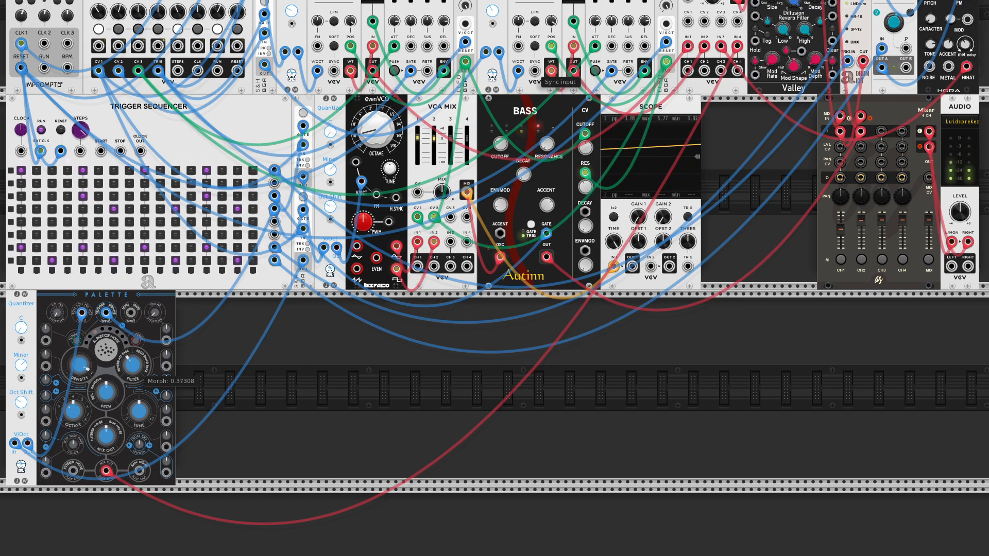
{"action": "mouse_move", "coordinate": [83, 374]}
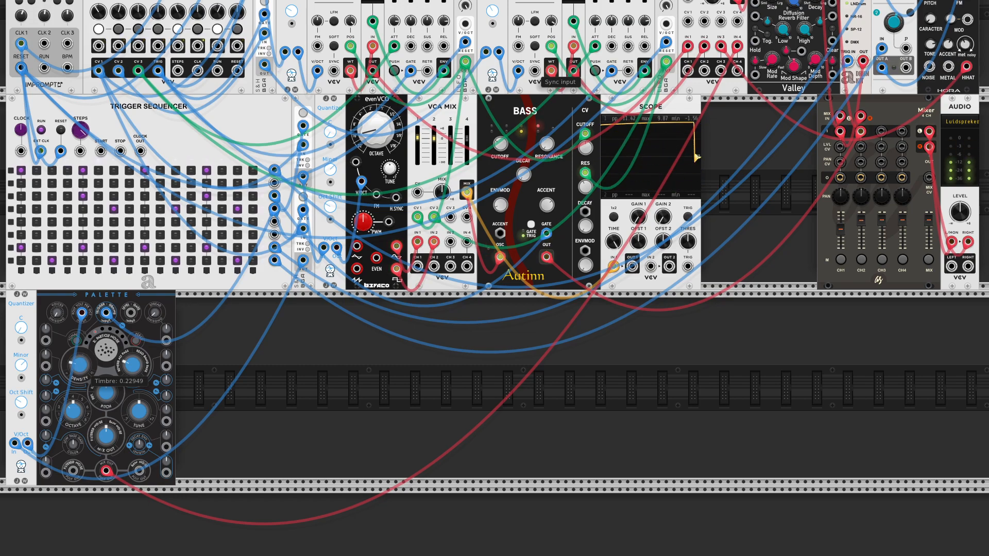
{"action": "left_click_drag", "start_coordinate": [80, 366], "coordinate": [80, 226]}
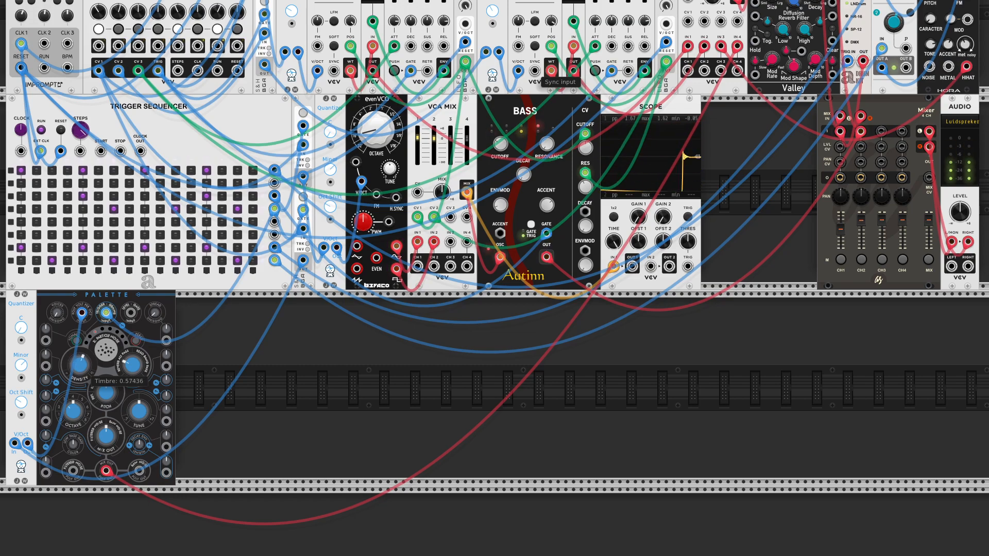
{"action": "mouse_move", "coordinate": [140, 366]}
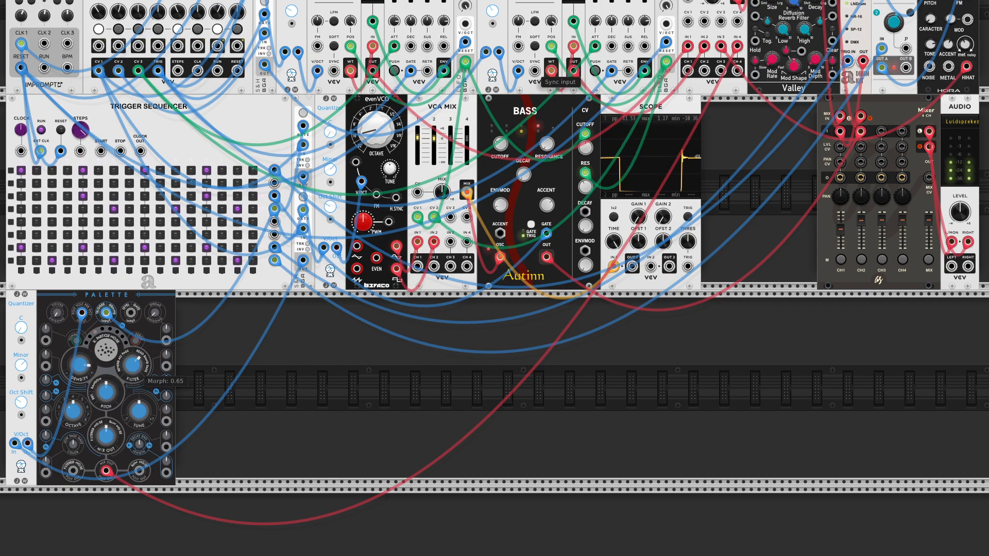
Switch the PALETTE to the string model and try different exciter and damping amounts
{"action": "left_click", "coordinate": [136, 340]}
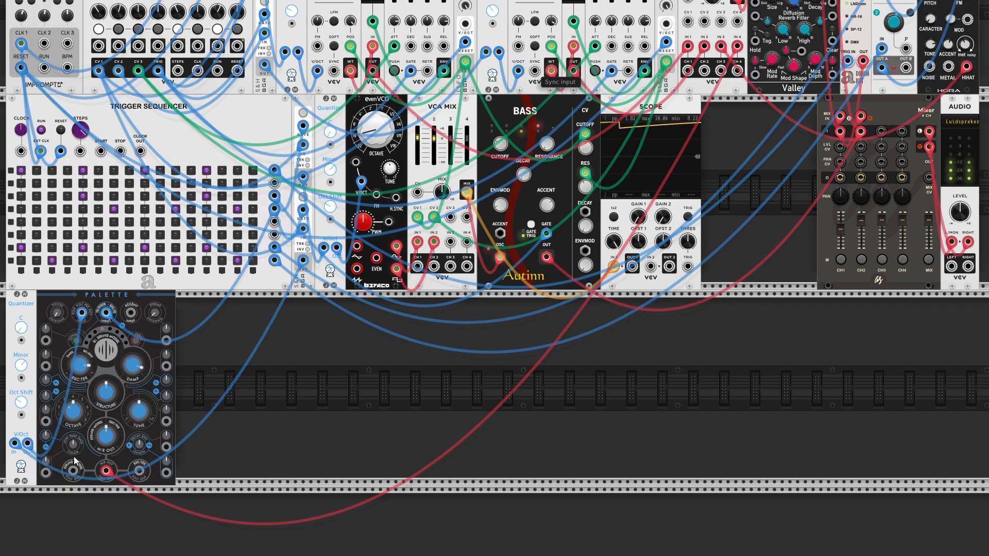
{"action": "mouse_move", "coordinate": [82, 368]}
{"action": "left_click_drag", "start_coordinate": [83, 367], "coordinate": [83, 402]}
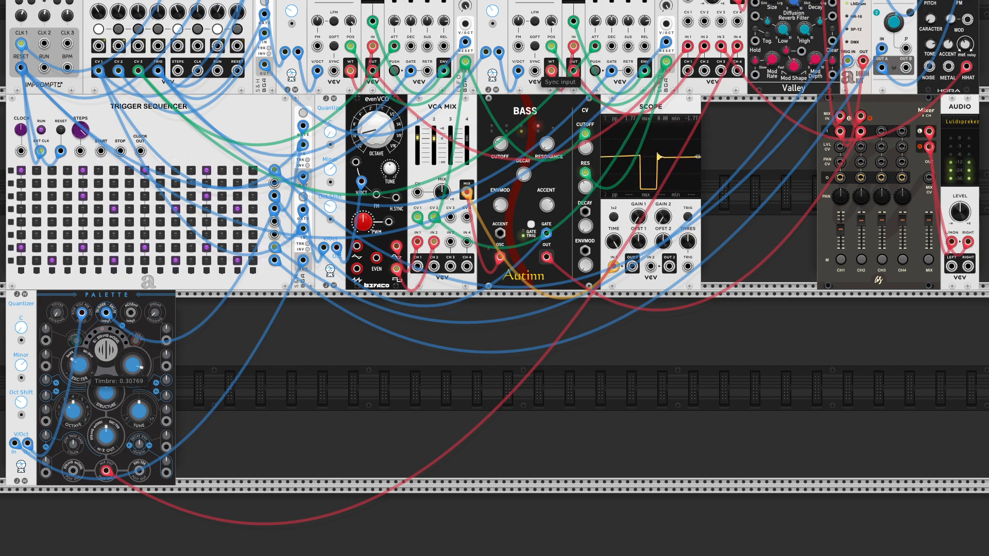
{"action": "mouse_move", "coordinate": [133, 367]}
{"action": "left_click_drag", "start_coordinate": [133, 367], "coordinate": [133, 406]}
{"action": "mouse_move", "coordinate": [83, 370]}
{"action": "left_mouse_down"}
{"action": "mouse_move", "coordinate": [83, 346]}
{"action": "mouse_move", "coordinate": [80, 364]}
{"action": "mouse_move", "coordinate": [127, 365]}
{"action": "mouse_move", "coordinate": [80, 370]}
{"action": "mouse_move", "coordinate": [132, 362]}
{"action": "left_mouse_up"}
Switch the PALETTE to the modal resonator model and adjust its damping, setting the exciter timbre to about 0.28
{"action": "left_click", "coordinate": [108, 349]}
{"action": "mouse_move", "coordinate": [127, 367]}
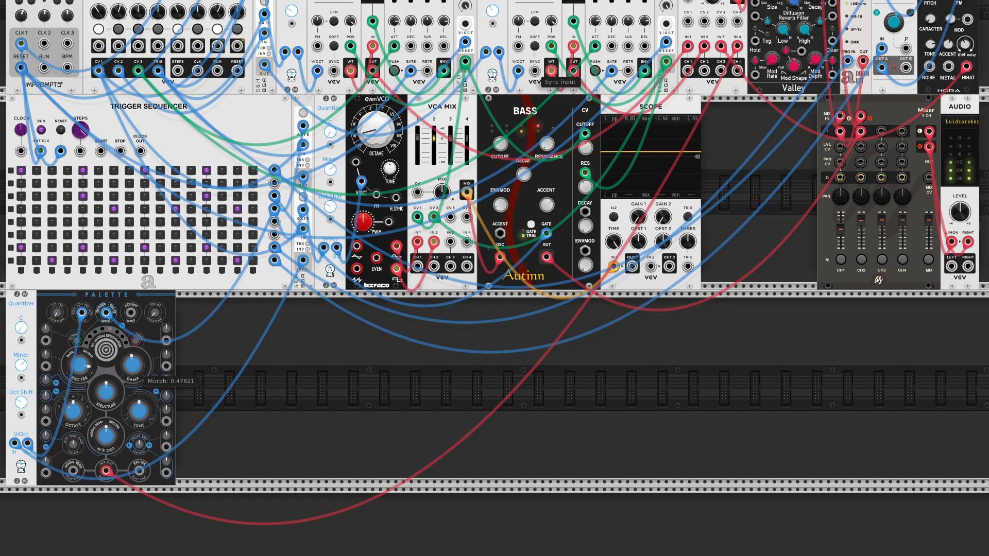
{"action": "left_click_drag", "start_coordinate": [133, 361], "coordinate": [80, 372]}
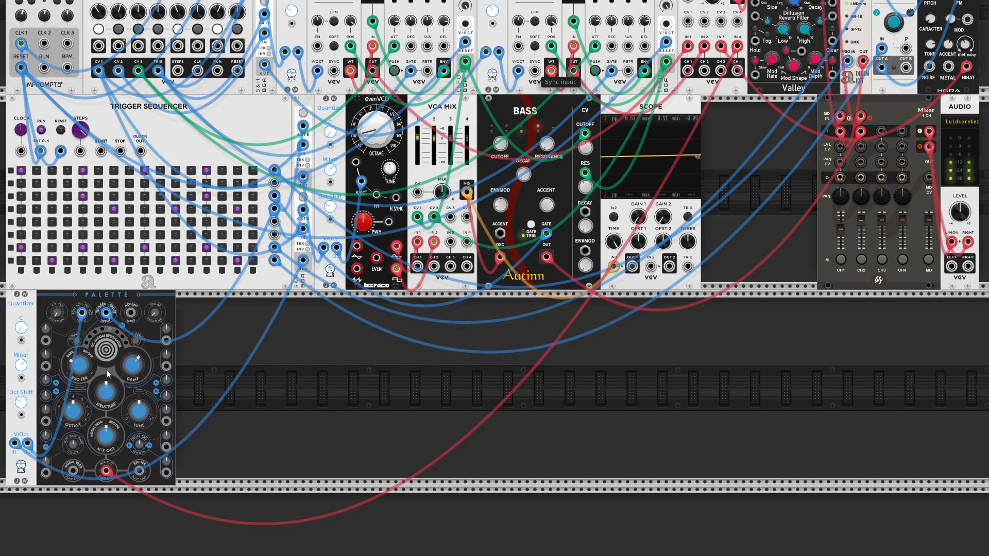
{"action": "left_click_drag", "start_coordinate": [132, 364], "coordinate": [132, 369]}
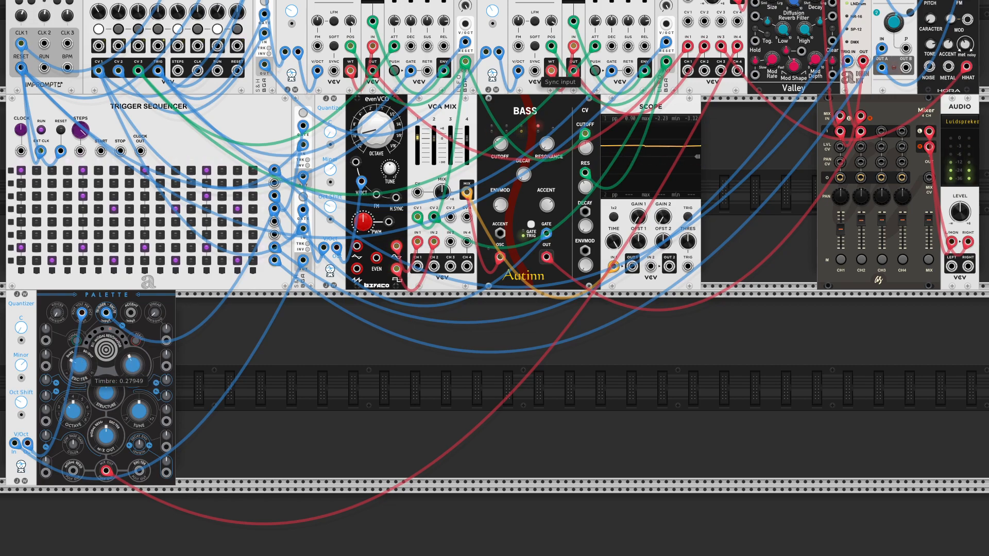
Raise the modal resonator's exciter timbre on the PALETTE and set its damping morph to about 0.26
{"action": "scroll", "coordinate": [82, 367], "scroll_direction": "up", "scroll_amount": 4}
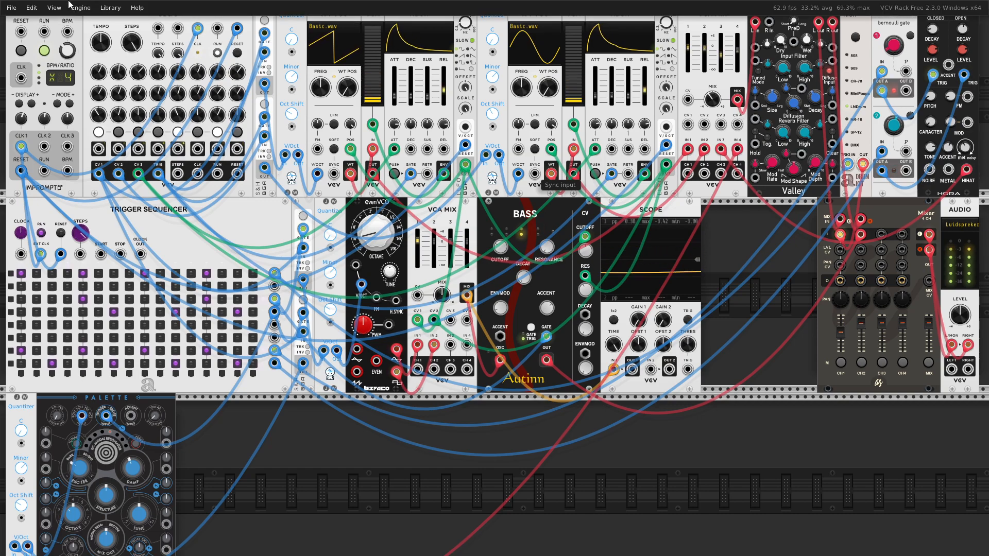
{"action": "scroll", "coordinate": [256, 465], "scroll_direction": "down", "scroll_amount": 4}
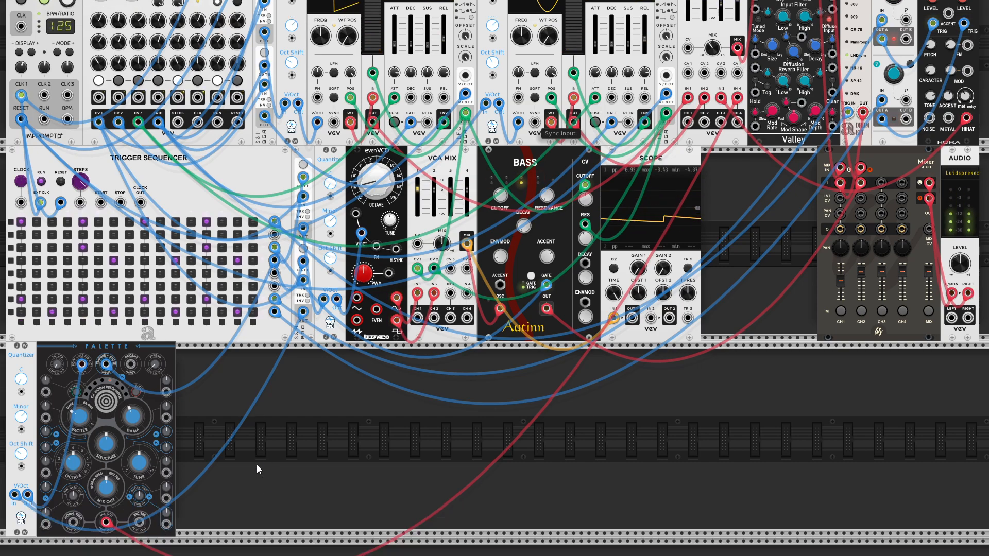
{"action": "scroll", "coordinate": [116, 423], "scroll_direction": "down", "scroll_amount": 1}
{"action": "mouse_move", "coordinate": [80, 343]}
{"action": "left_click_drag", "start_coordinate": [80, 339], "coordinate": [80, 249]}
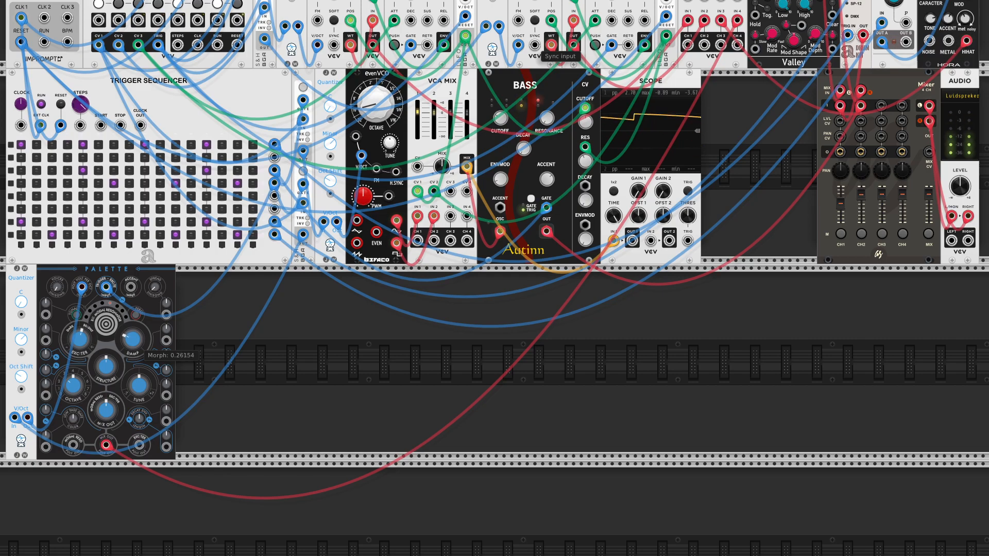
Switch the PALETTE to the analog bass drum model and try different decay and brightness amounts, setting the brightness timbre to about 0.31
{"action": "left_click_drag", "start_coordinate": [134, 342], "coordinate": [135, 55]}
{"action": "left_click", "coordinate": [137, 316]}
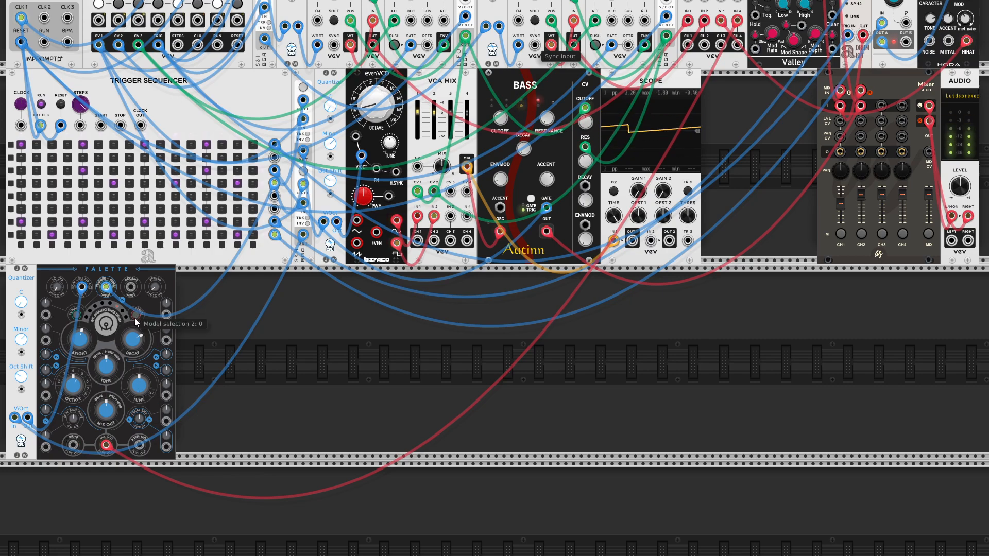
{"action": "left_click_drag", "start_coordinate": [139, 348], "coordinate": [139, 342]}
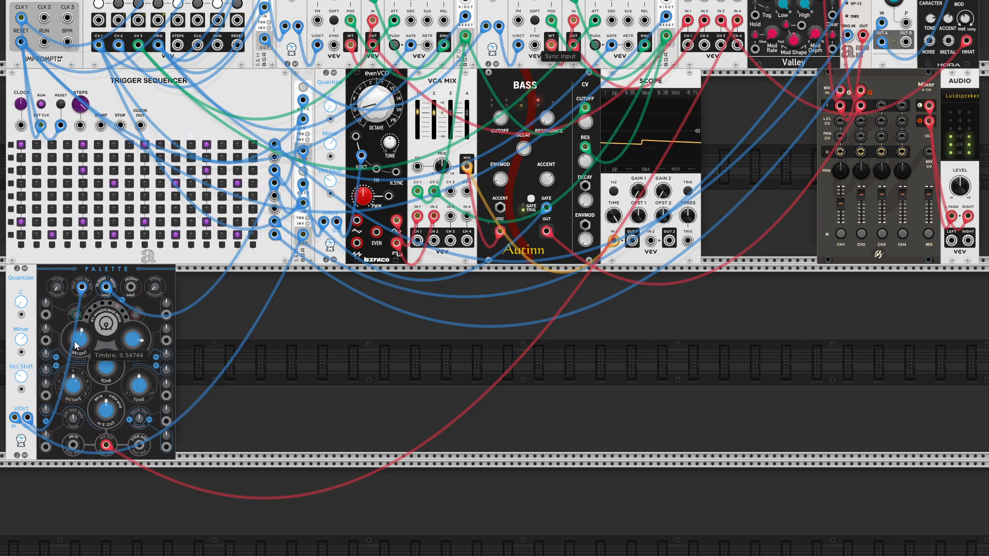
{"action": "left_click_drag", "start_coordinate": [79, 339], "coordinate": [79, 332]}
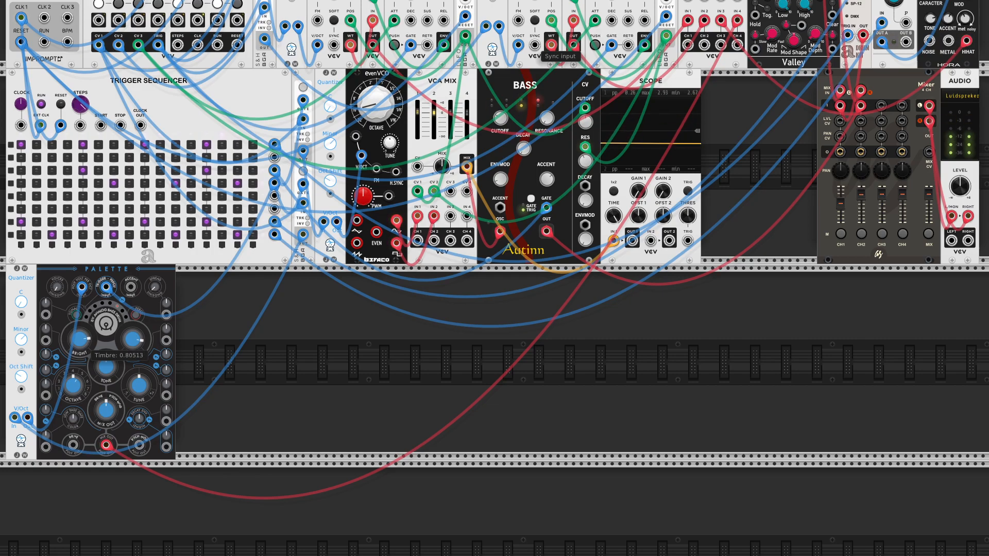
{"action": "left_click_drag", "start_coordinate": [79, 333], "coordinate": [79, 334]}
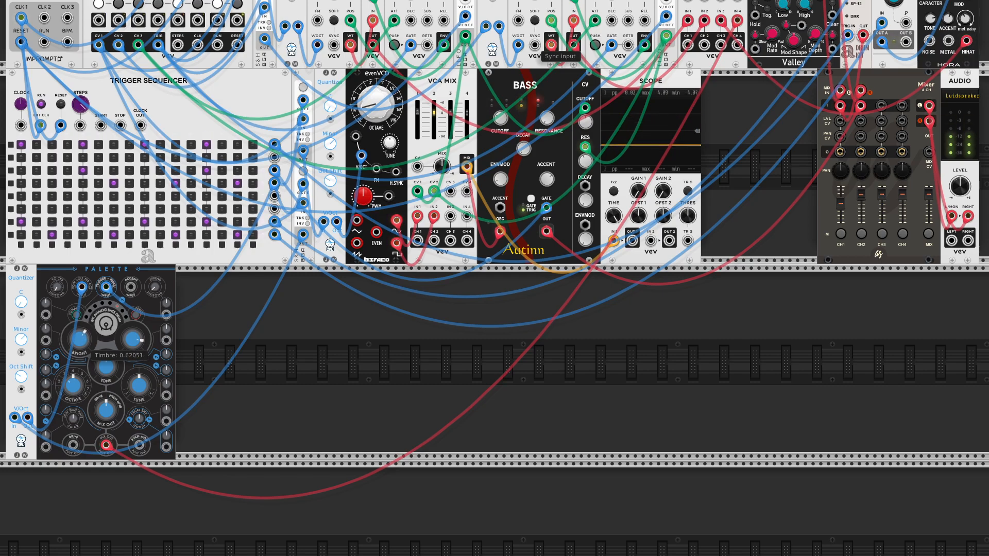
{"action": "left_click_drag", "start_coordinate": [79, 334], "coordinate": [79, 337]}
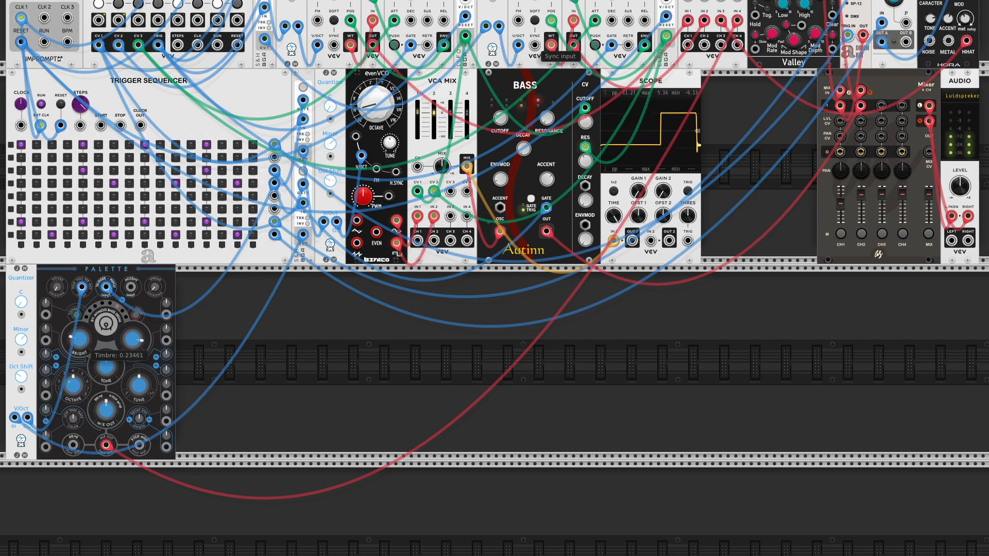
{"action": "mouse_move", "coordinate": [79, 337]}
{"action": "left_mouse_down"}
{"action": "mouse_move", "coordinate": [134, 343]}
{"action": "mouse_move", "coordinate": [77, 341]}
{"action": "left_mouse_up"}
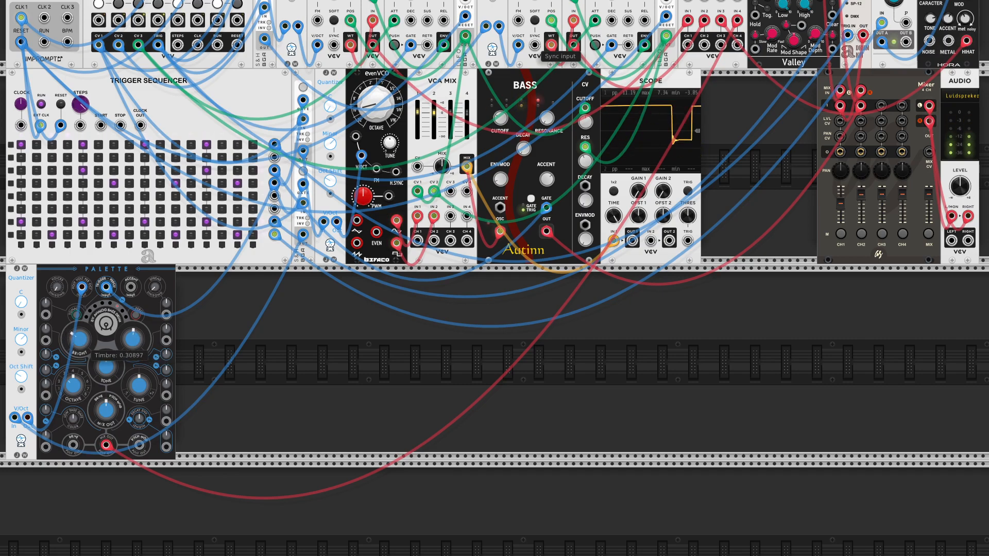
Try the snare drum and hi-hat models on the PALETTE, varying the timbre and morph of each
{"action": "left_click", "coordinate": [136, 314]}
{"action": "left_click_drag", "start_coordinate": [144, 334], "coordinate": [143, 329]}
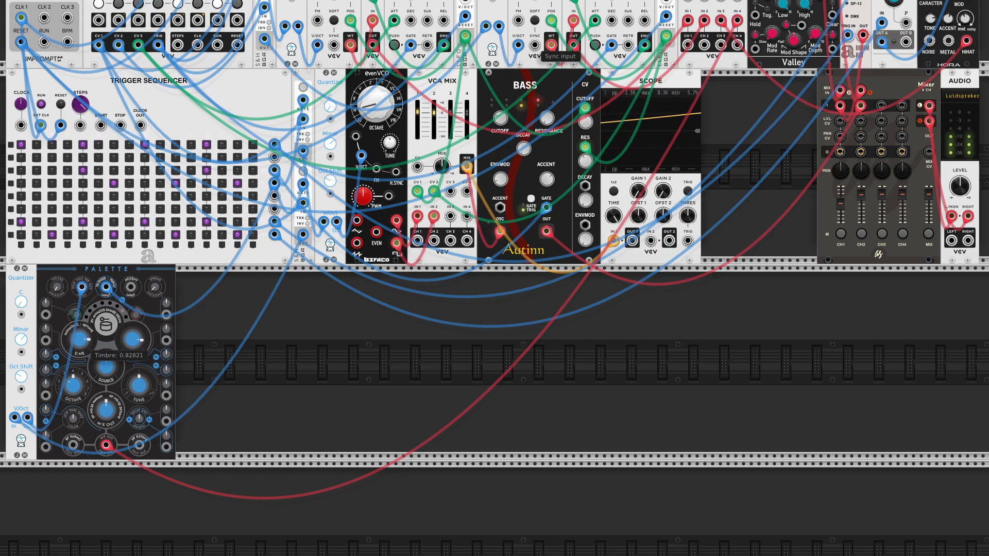
{"action": "left_click", "coordinate": [138, 313]}
{"action": "left_click_drag", "start_coordinate": [138, 336], "coordinate": [137, 343]}
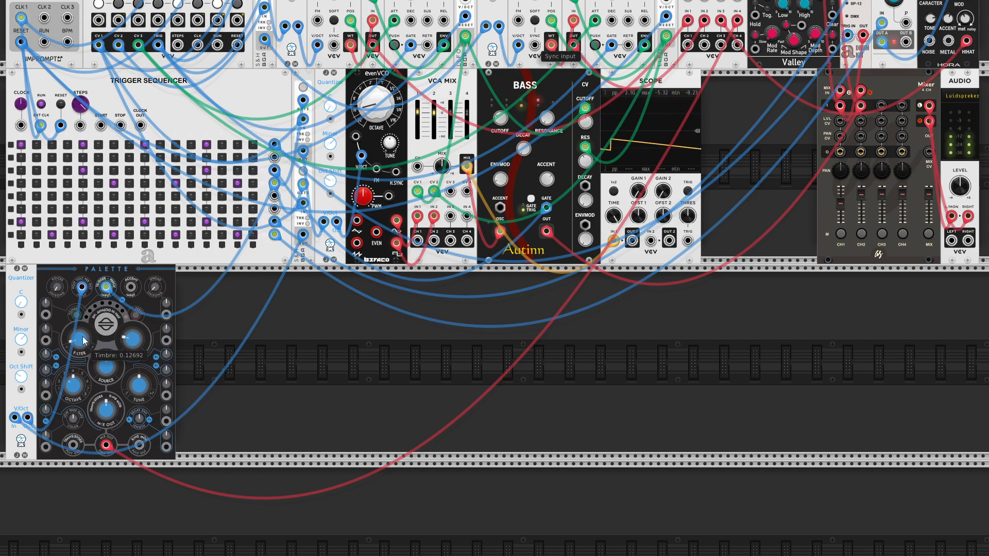
Try the granular formant model on the PALETTE with different shapes, and switch to the harmonic model with the morph at about 0.64
{"action": "left_click", "coordinate": [78, 314]}
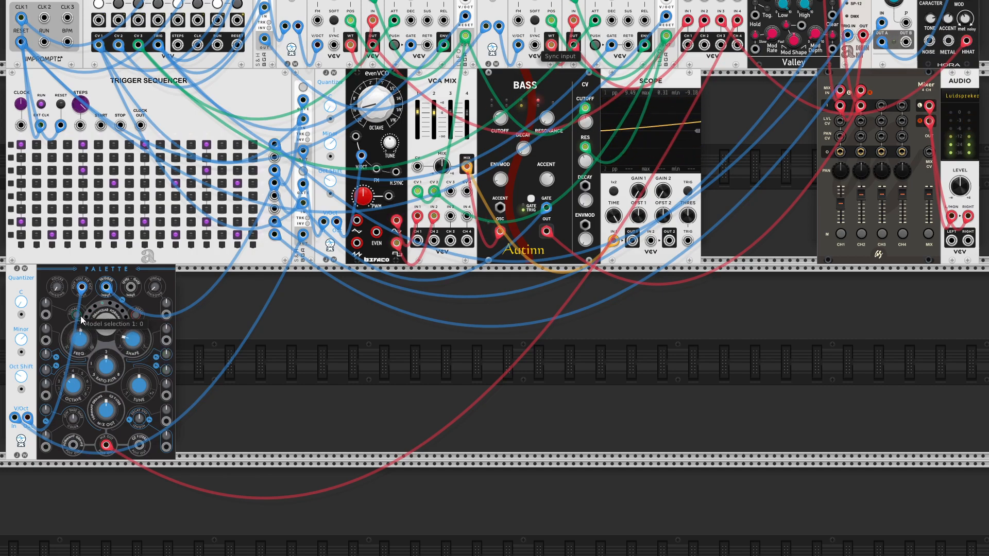
{"action": "left_click_drag", "start_coordinate": [137, 346], "coordinate": [137, 298]}
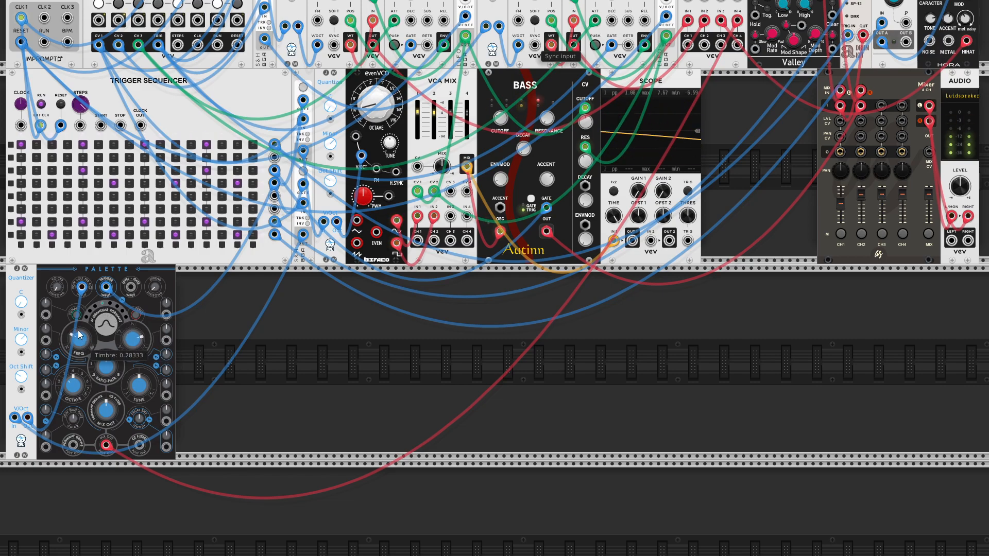
{"action": "left_click_drag", "start_coordinate": [75, 340], "coordinate": [74, 234]}
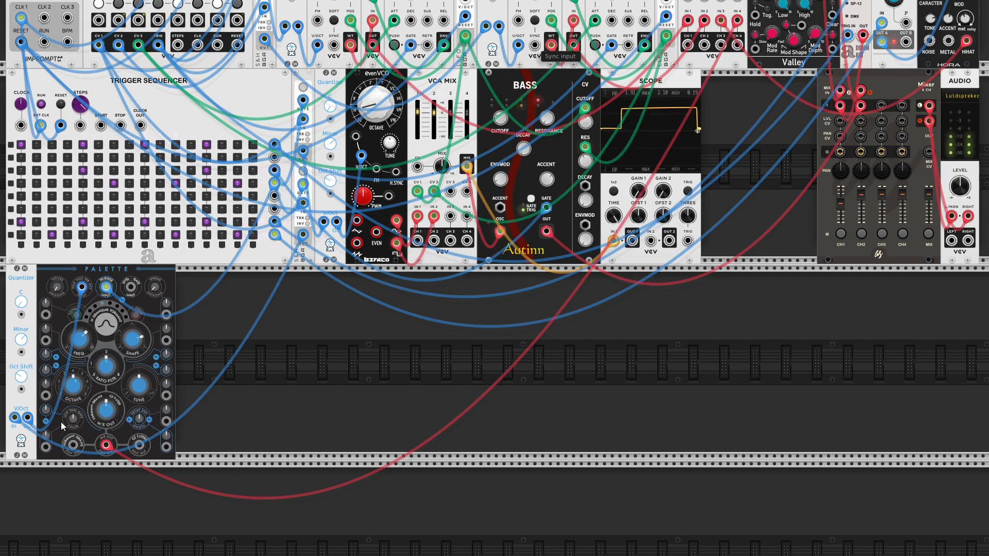
{"action": "left_click", "coordinate": [76, 315]}
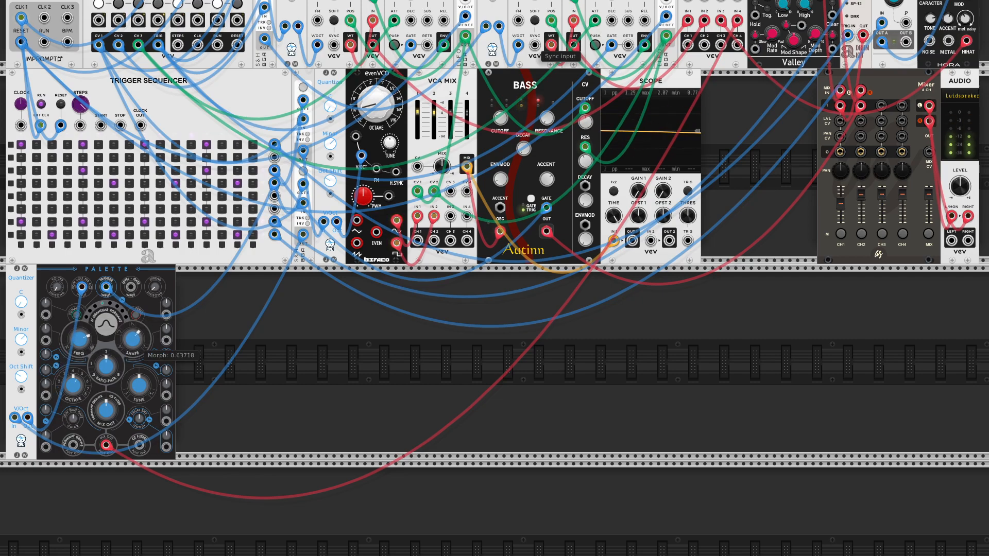
{"action": "left_click", "coordinate": [76, 315]}
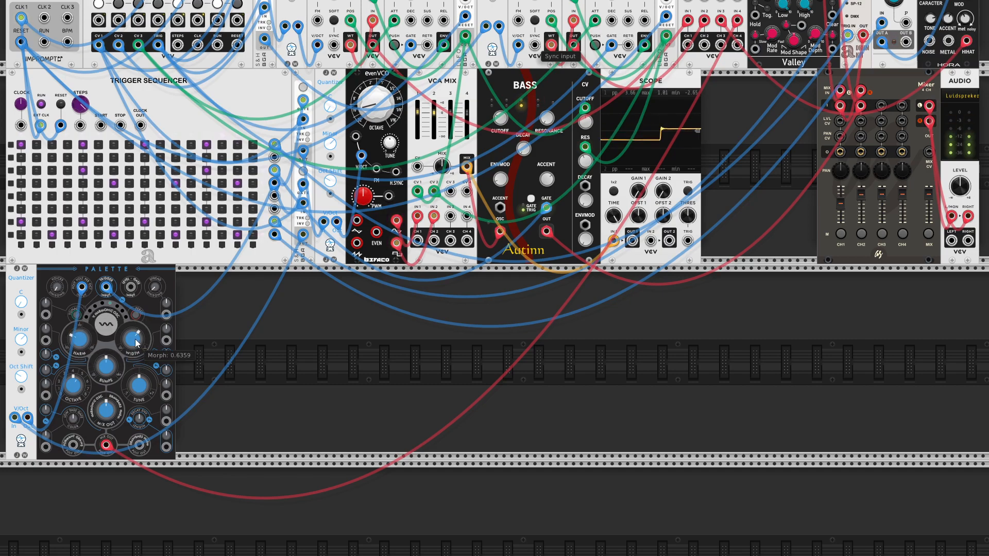
Patch green cables from the first LFO's output to the PALETTE's timbre CV input and from the second LFO's output to its morph CV input
{"action": "scroll", "coordinate": [748, 392], "scroll_direction": "up", "scroll_amount": 3}
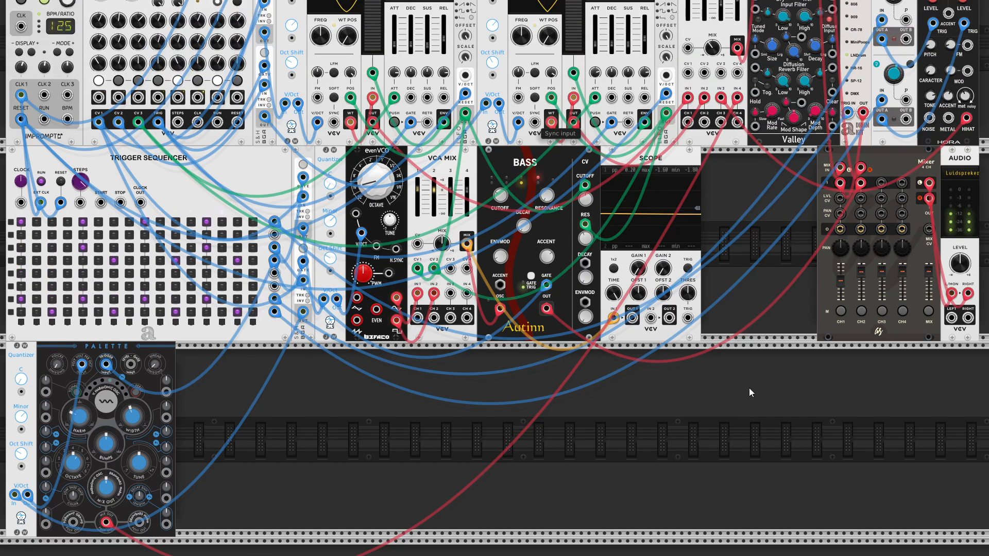
{"action": "scroll", "coordinate": [749, 387], "scroll_direction": "up", "scroll_amount": 2}
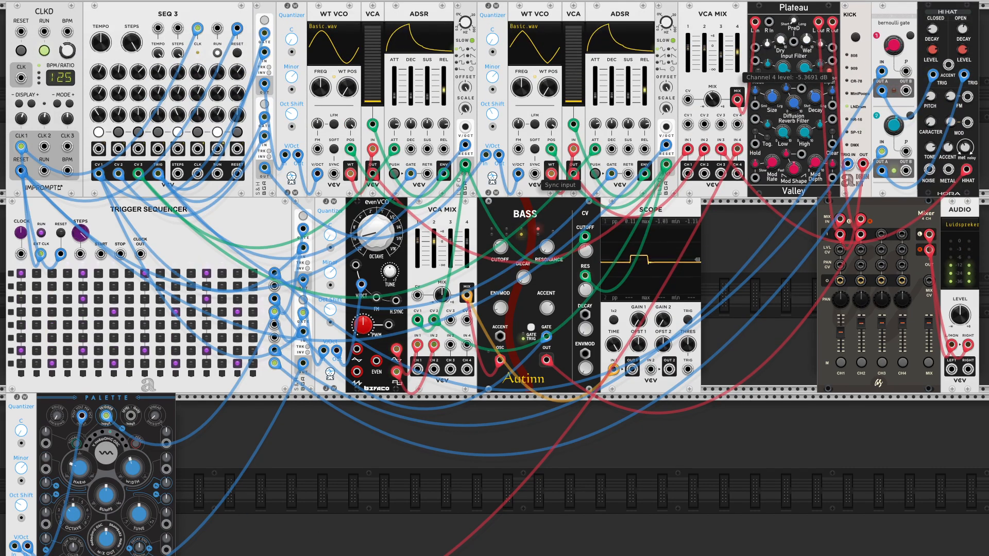
{"action": "scroll", "coordinate": [234, 441], "scroll_direction": "down", "scroll_amount": 3}
{"action": "left_click_drag", "start_coordinate": [96, 373], "coordinate": [95, 368]}
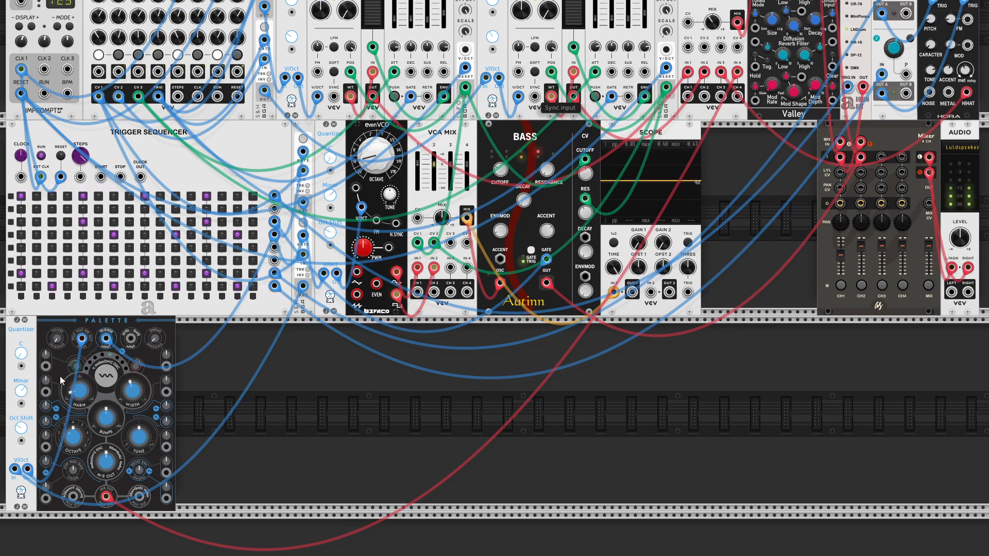
{"action": "right_click", "coordinate": [46, 392]}
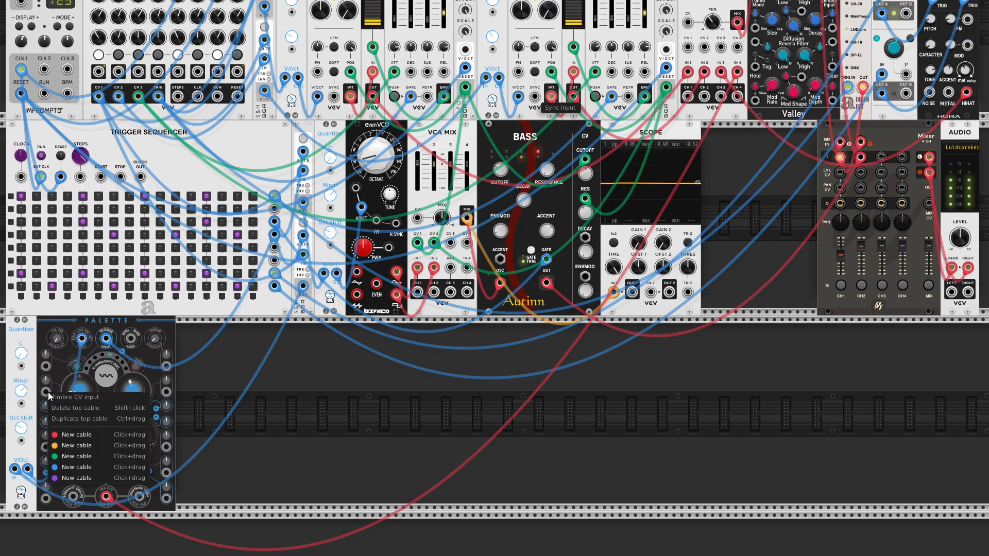
{"action": "left_click_drag", "start_coordinate": [72, 456], "coordinate": [467, 92]}
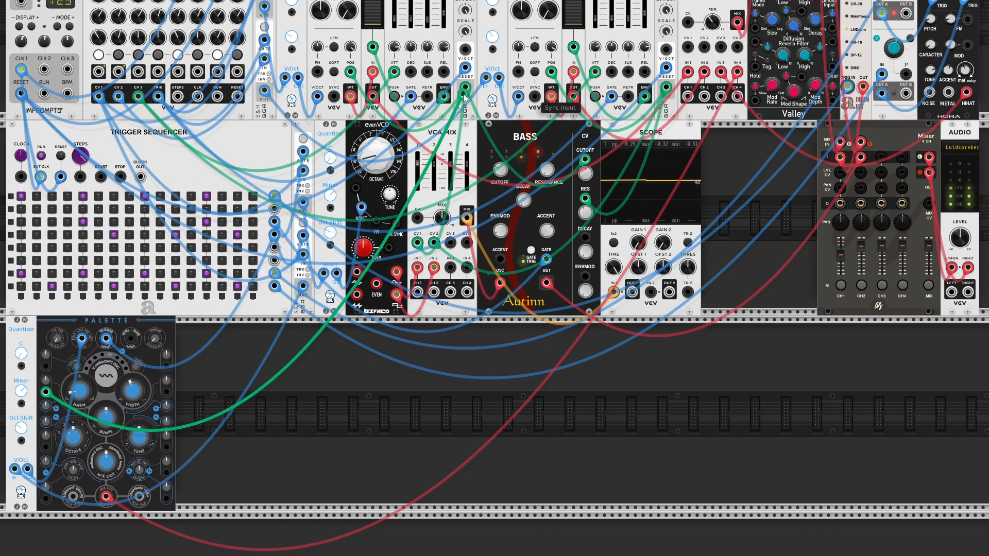
{"action": "right_click", "coordinate": [168, 393]}
{"action": "left_click_drag", "start_coordinate": [192, 457], "coordinate": [667, 90]}
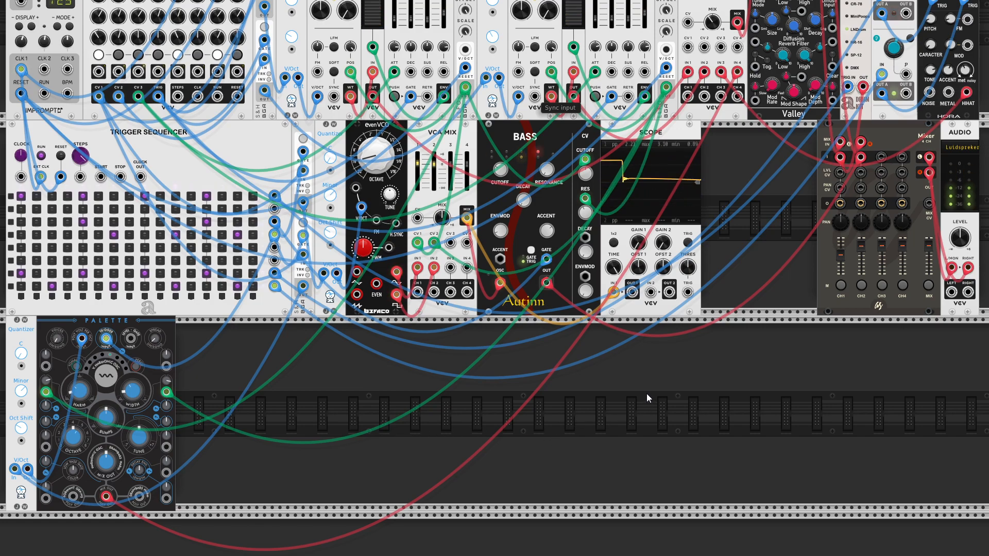
Lower the channel 1 level on the upper VCA MIX and adjust the Bernoulli gate's channel 1 probability
{"action": "scroll", "coordinate": [479, 437], "scroll_direction": "up", "scroll_amount": 1}
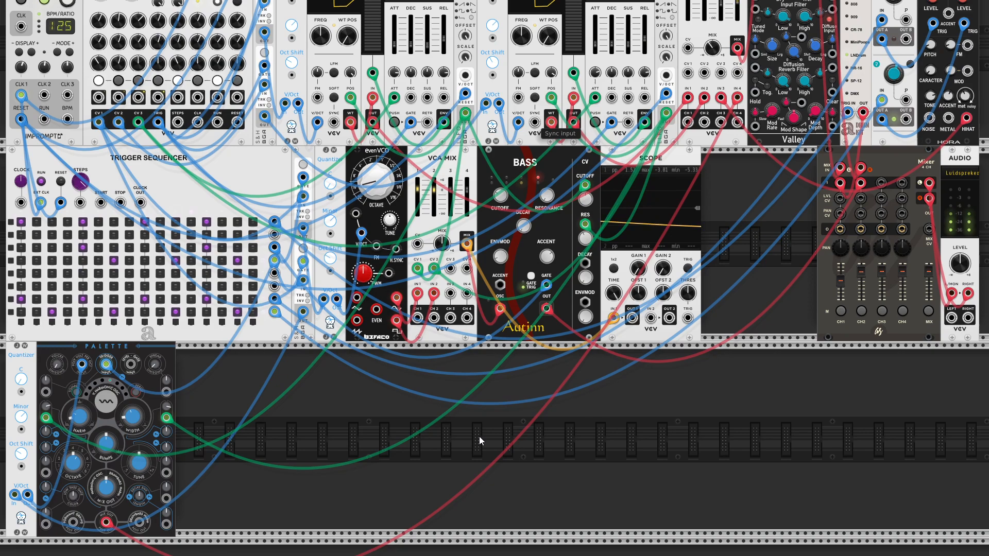
{"action": "scroll", "coordinate": [479, 434], "scroll_direction": "up", "scroll_amount": 1}
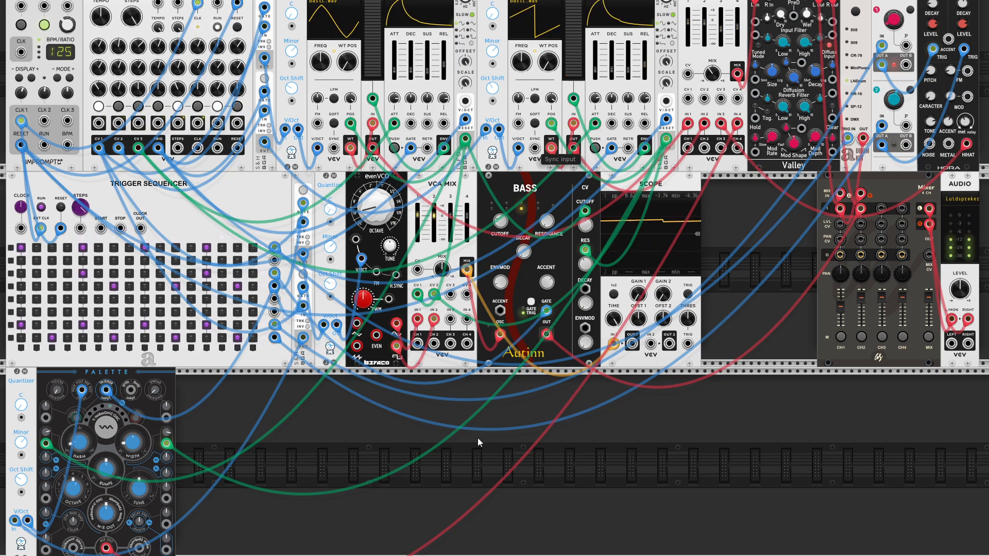
{"action": "scroll", "coordinate": [478, 438], "scroll_direction": "up", "scroll_amount": 1}
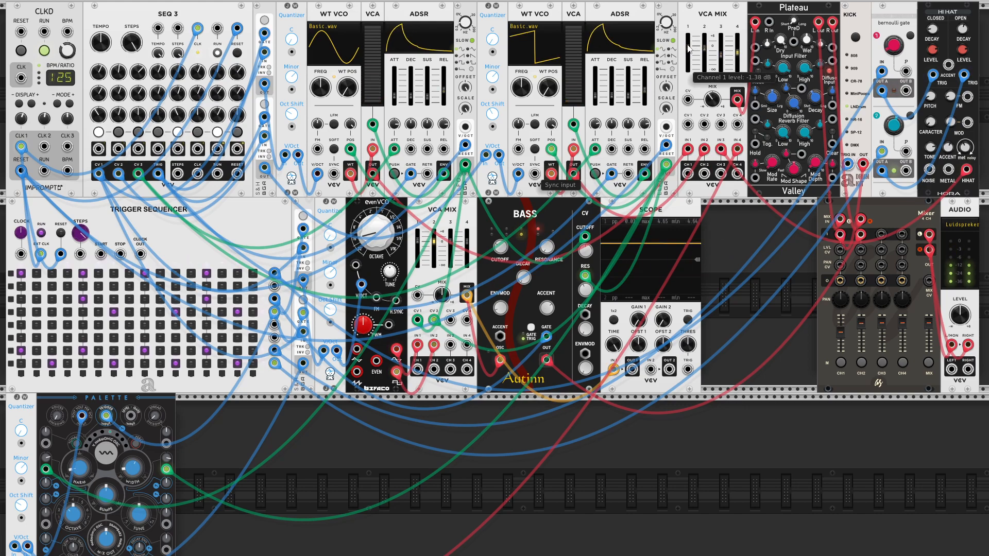
{"action": "left_click_drag", "start_coordinate": [689, 42], "coordinate": [689, 52]}
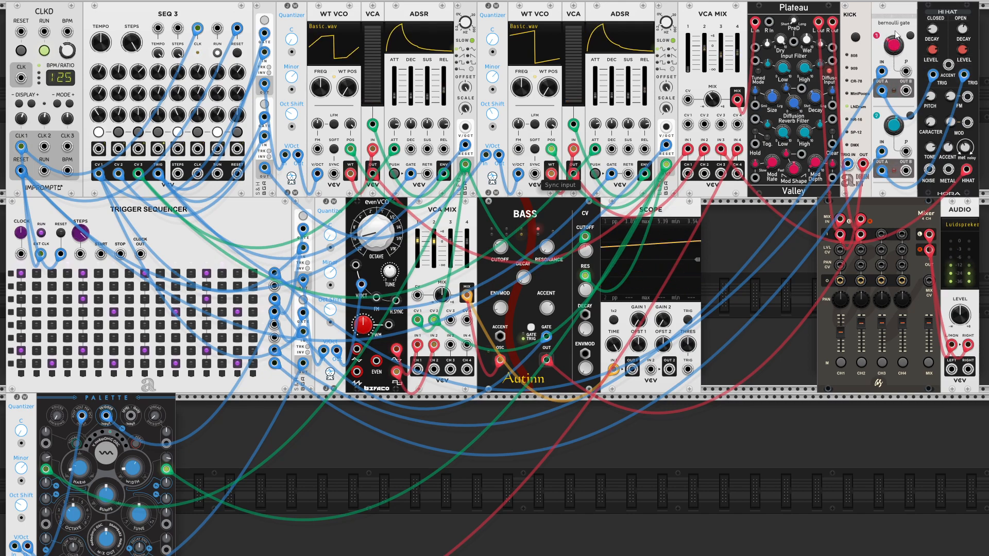
{"action": "left_click_drag", "start_coordinate": [892, 53], "coordinate": [891, 46]}
{"action": "mouse_move", "coordinate": [857, 4]}
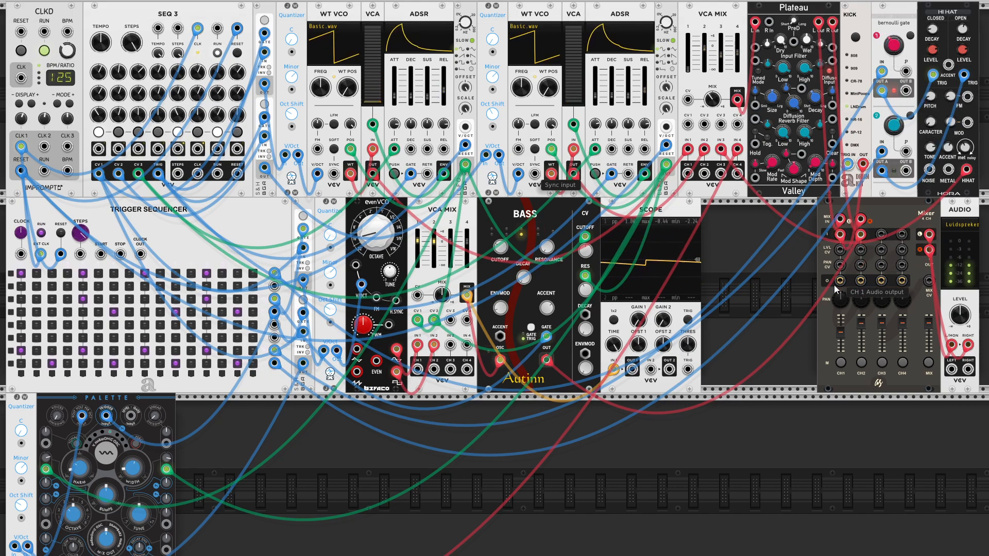
Rebalance channels 1 and 2 on the upper VCA MIX, setting channel 1 to about -3.5 dB
{"action": "mouse_move", "coordinate": [704, 45]}
{"action": "left_mouse_down"}
{"action": "mouse_move", "coordinate": [687, 67]}
{"action": "mouse_move", "coordinate": [688, 55]}
{"action": "left_mouse_up"}
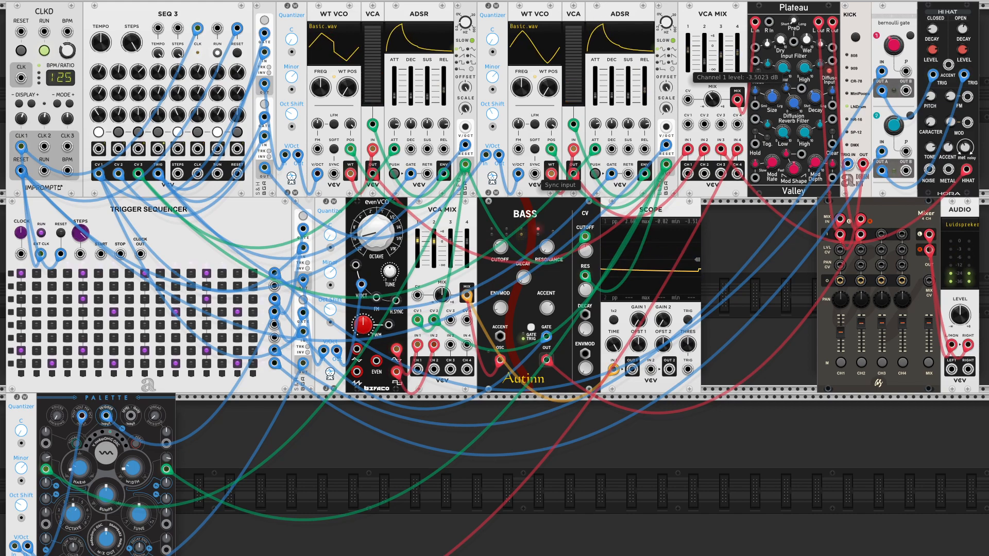
{"action": "left_click_drag", "start_coordinate": [688, 55], "coordinate": [688, 54]}
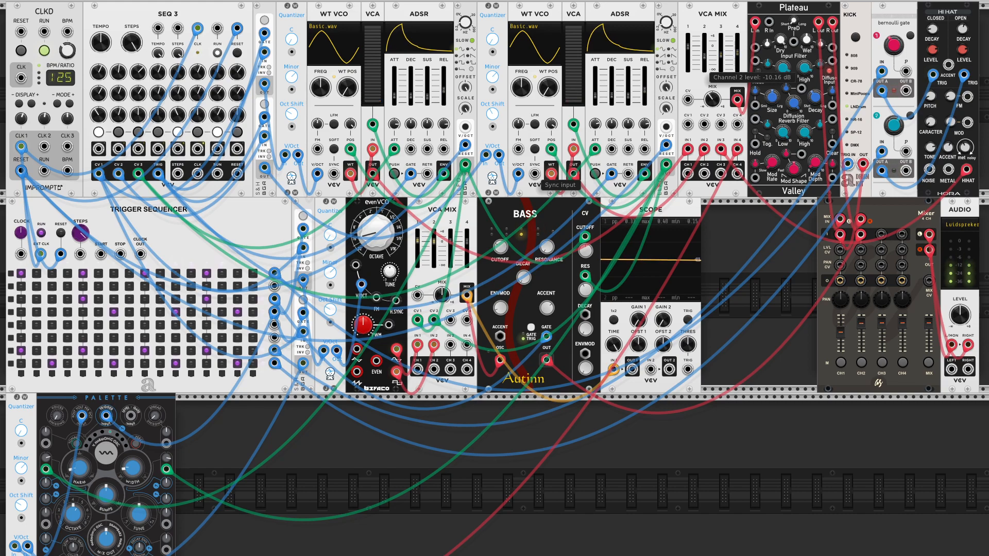
{"action": "left_click_drag", "start_coordinate": [704, 52], "coordinate": [704, 47]}
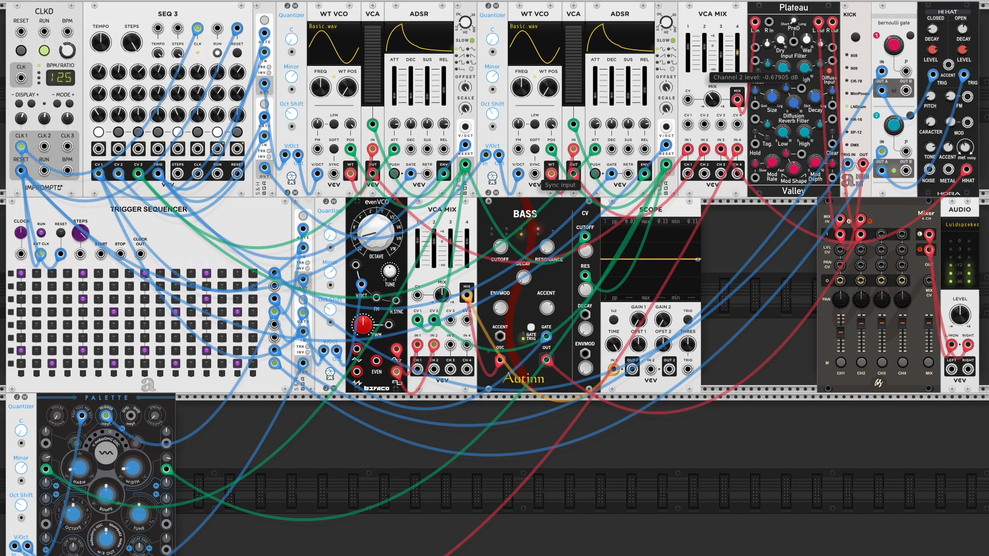
{"action": "left_click_drag", "start_coordinate": [704, 46], "coordinate": [698, 66]}
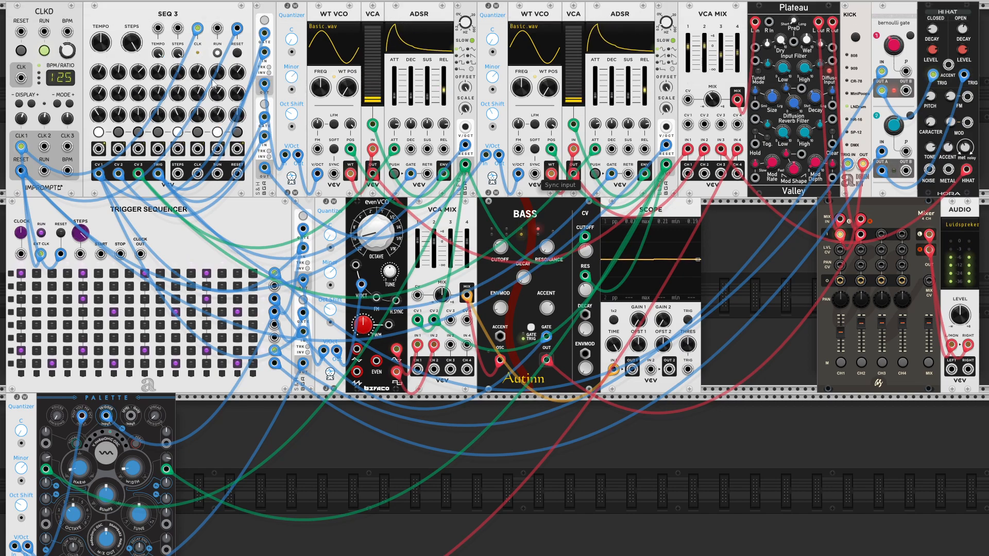
Retune several steps in SEQ 3's CV 1 and CV 2 rows, setting CV 2 step 5 to about 1.73 V
{"action": "left_click_drag", "start_coordinate": [178, 73], "coordinate": [178, 72]}
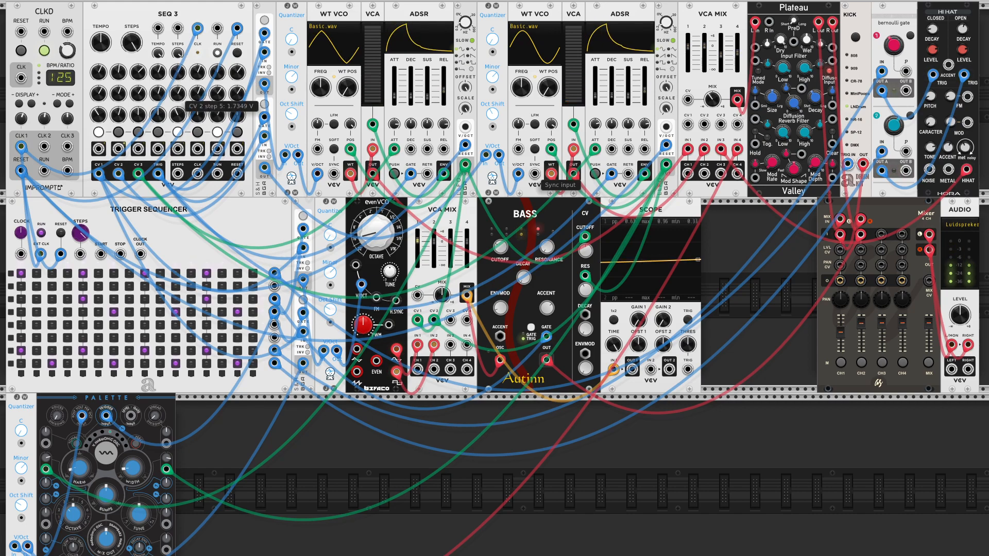
{"action": "left_click_drag", "start_coordinate": [218, 73], "coordinate": [217, 67]}
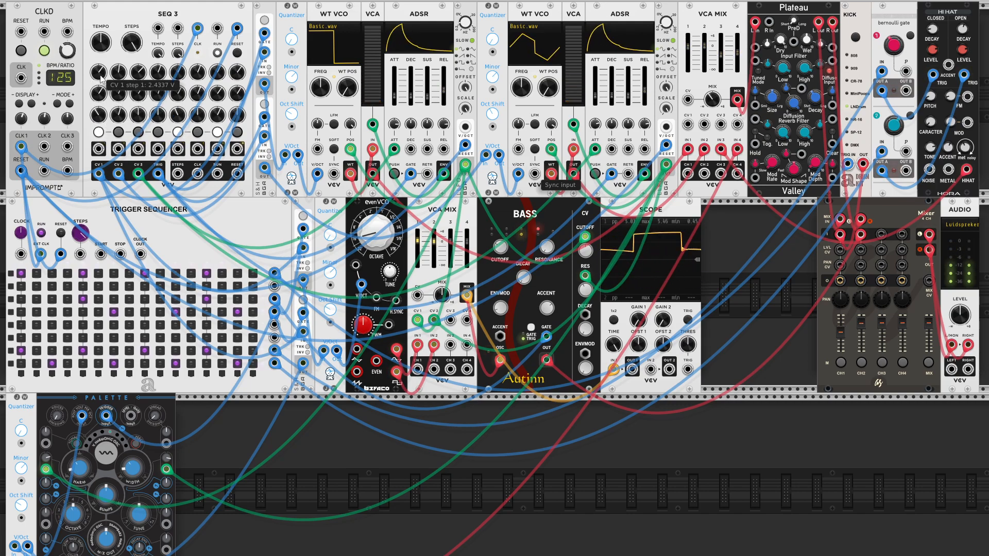
{"action": "mouse_move", "coordinate": [100, 79]}
{"action": "left_mouse_down"}
{"action": "mouse_move", "coordinate": [100, 92]}
{"action": "mouse_move", "coordinate": [100, 79]}
{"action": "left_mouse_up"}
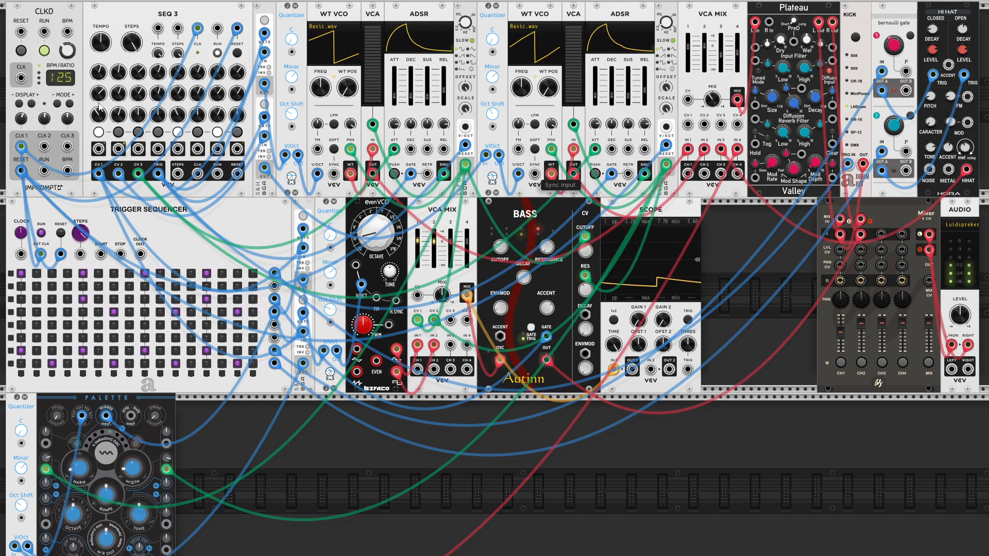
{"action": "left_click_drag", "start_coordinate": [179, 75], "coordinate": [217, 93]}
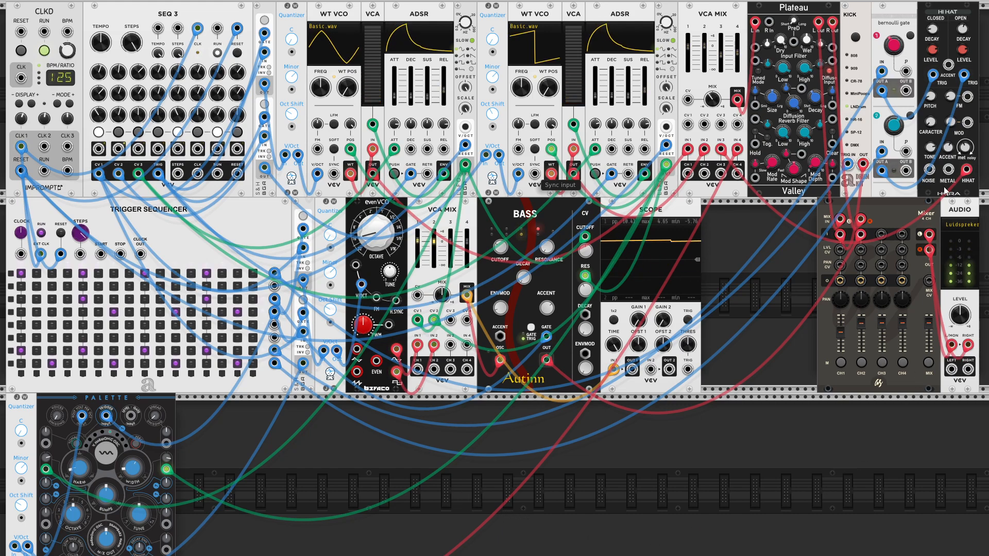
Adjust the Bernoulli gate's probabilities on both channels, trying about 42.5% on channel 2
{"action": "left_click_drag", "start_coordinate": [895, 127], "coordinate": [894, 140]}
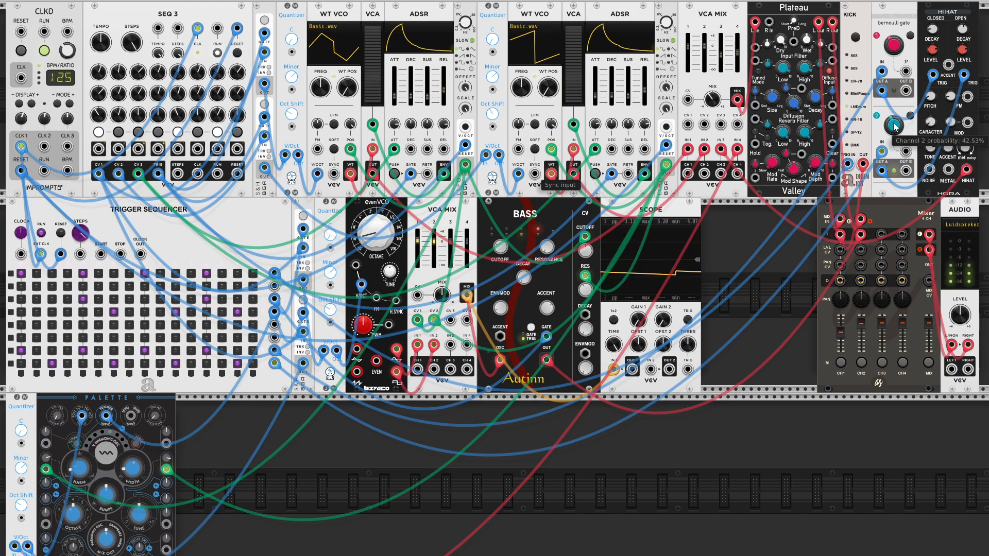
{"action": "left_click_drag", "start_coordinate": [893, 47], "coordinate": [893, 78]}
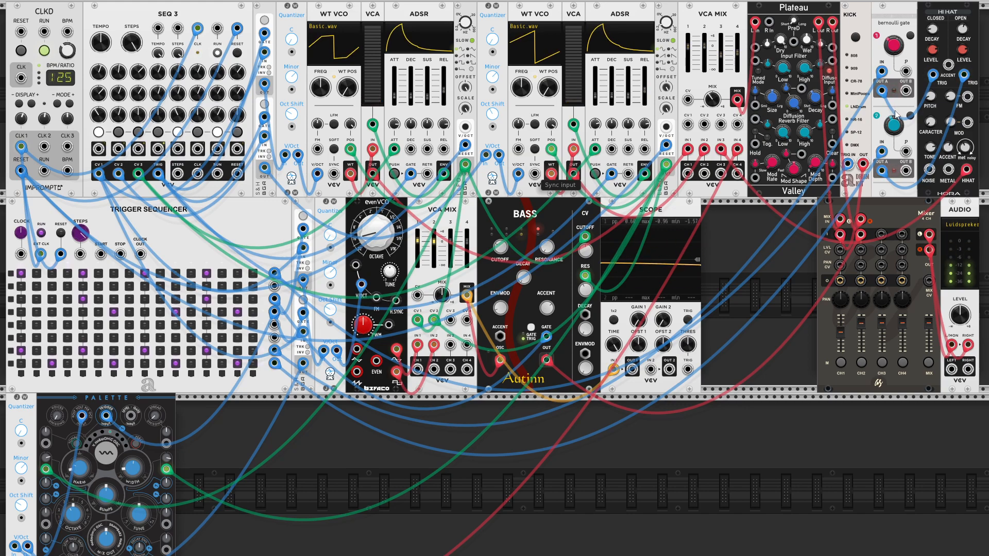
{"action": "left_click_drag", "start_coordinate": [894, 125], "coordinate": [894, 137]}
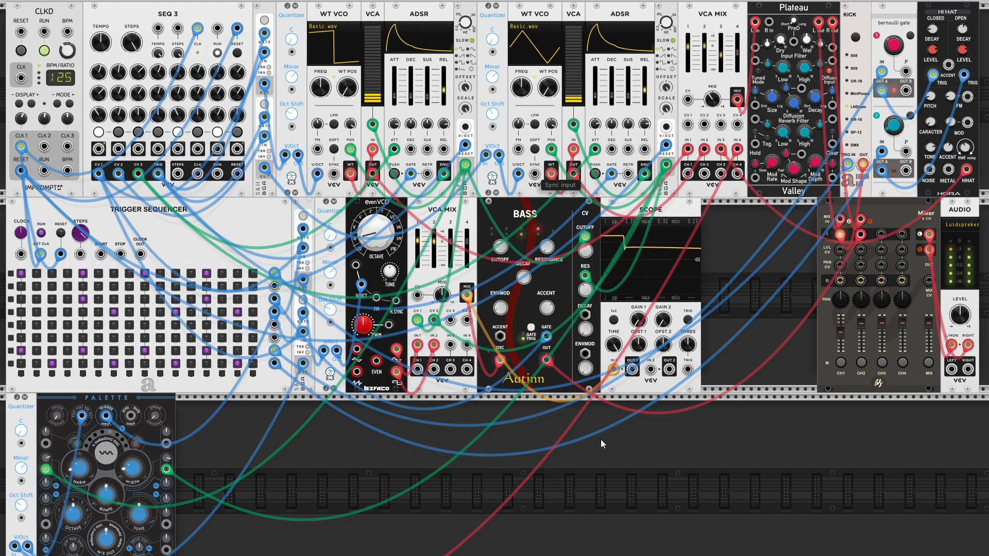
{"action": "scroll", "coordinate": [715, 412], "scroll_direction": "down", "scroll_amount": 1}
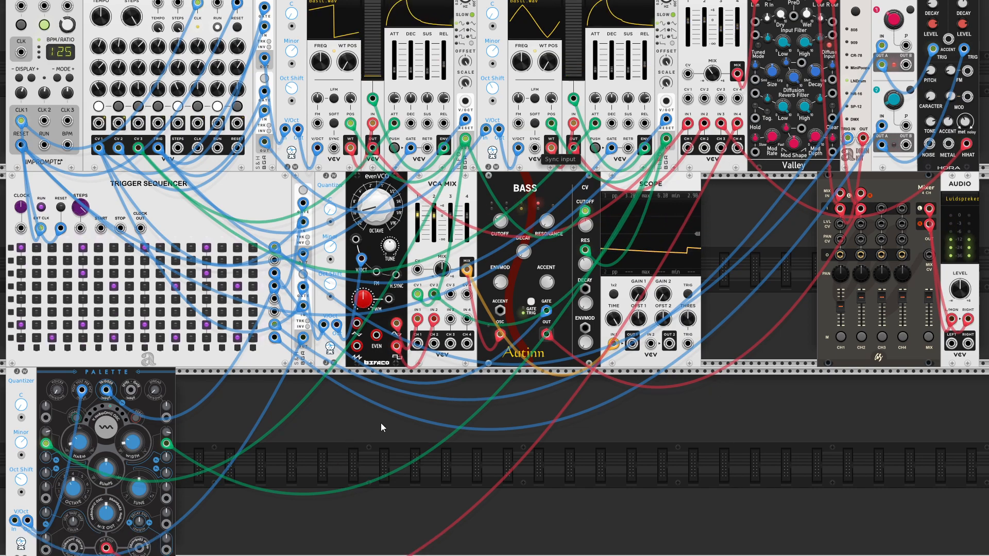
{"action": "scroll", "coordinate": [365, 431], "scroll_direction": "up", "scroll_amount": 1}
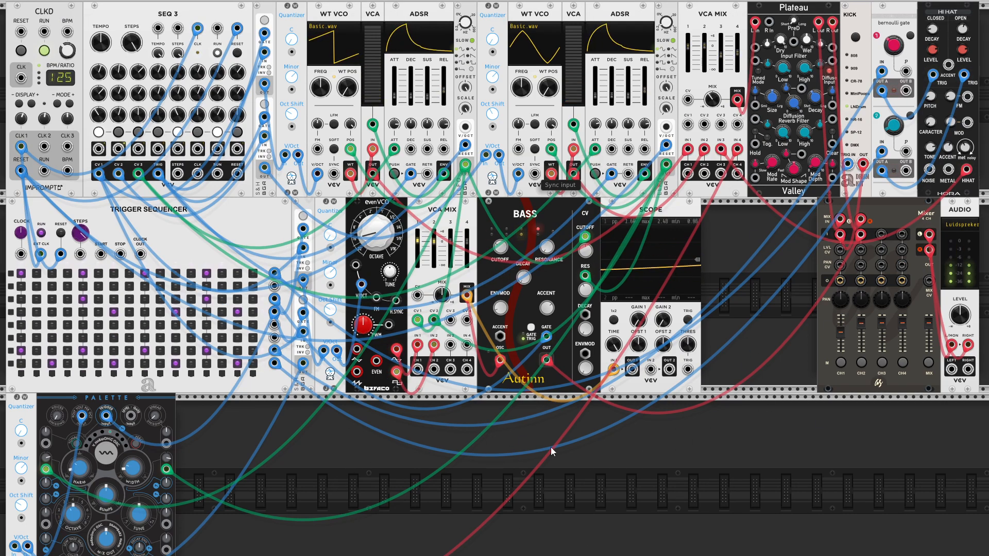